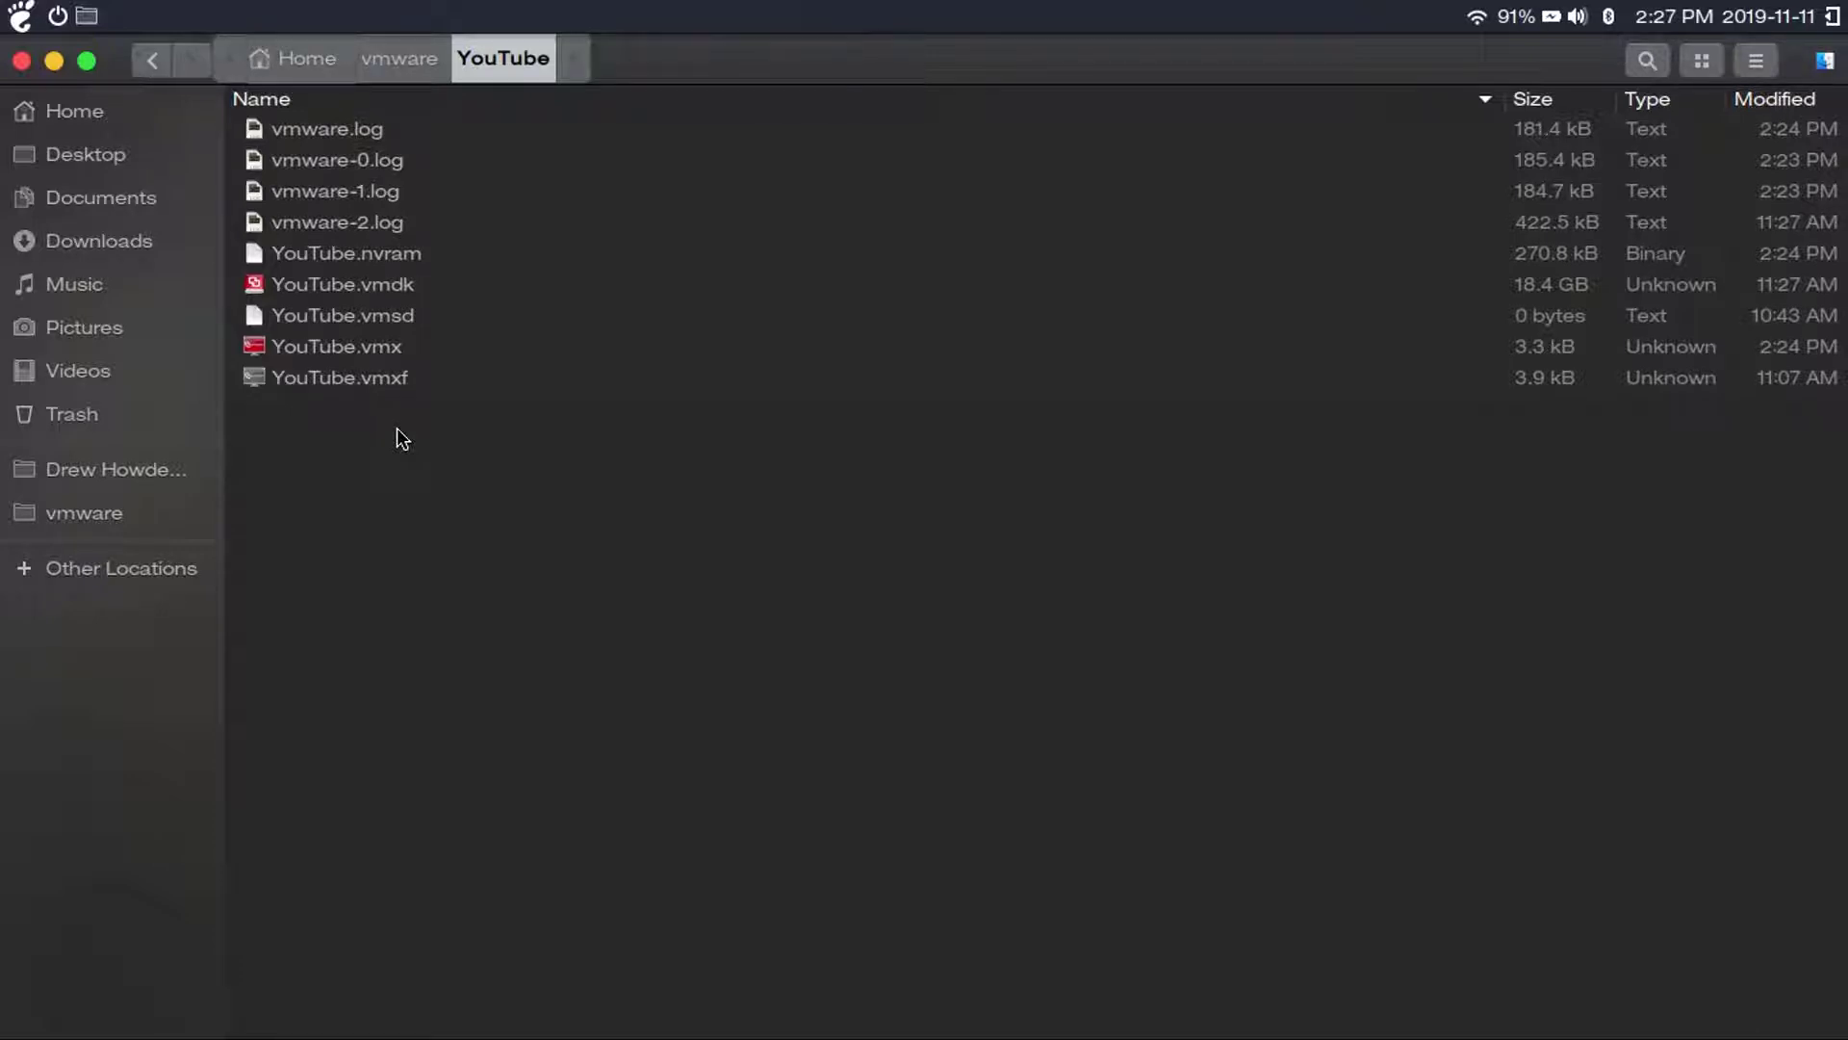
Launch the YouTube VM and boot it from the EFI VMware Virtual SATA CDROM Drive.
{"action": "double_click", "coordinate": [377, 354]}
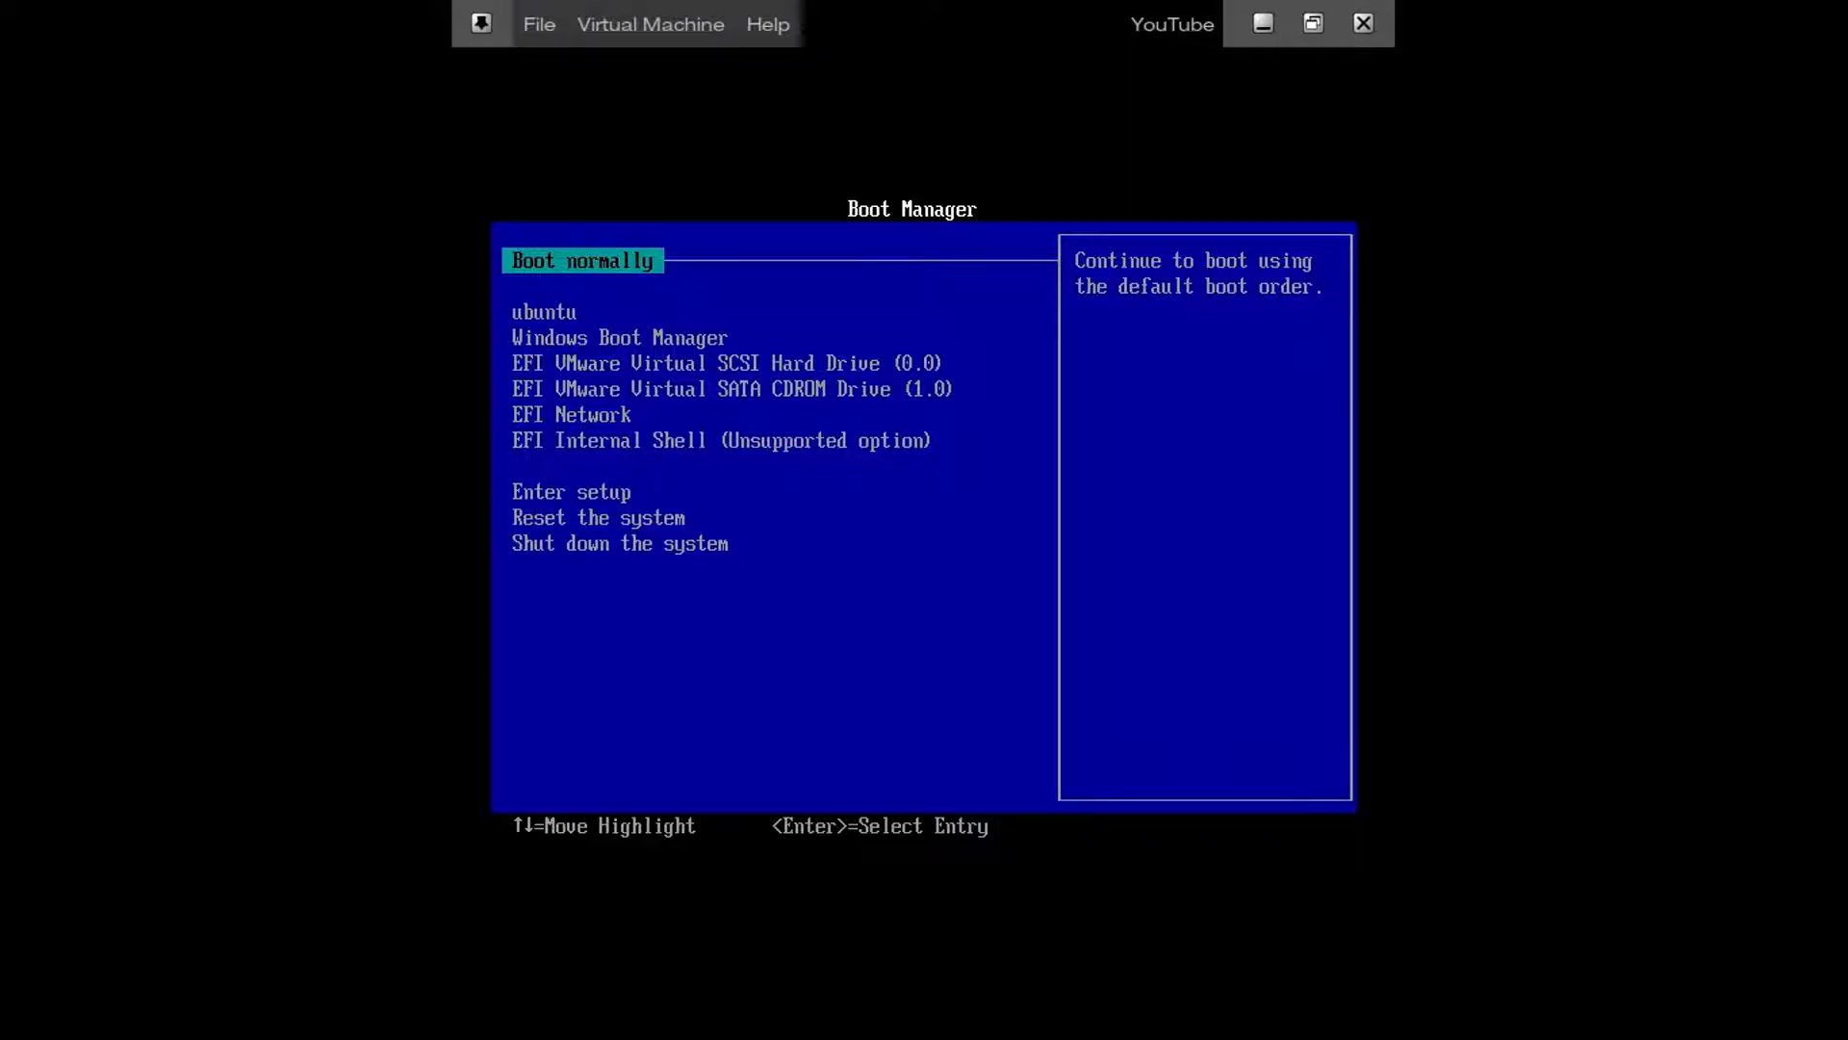
{"action": "left_click", "coordinate": [644, 28]}
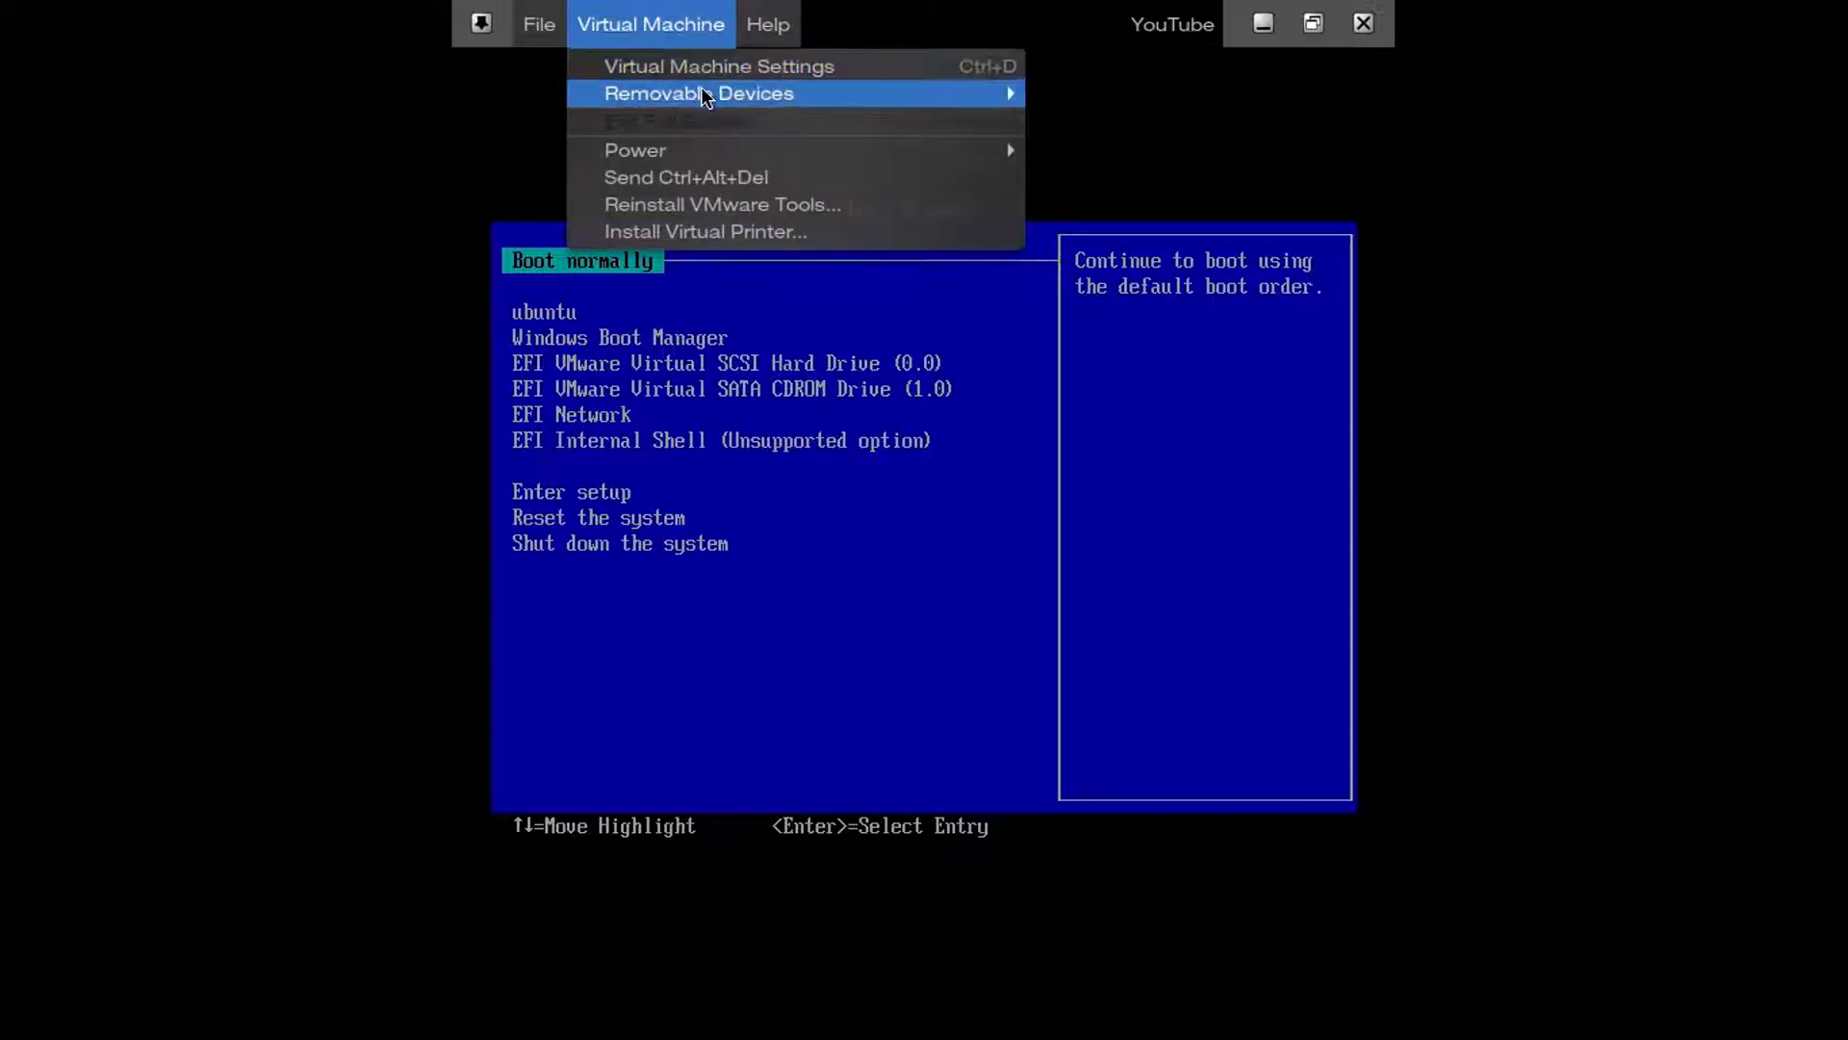
{"action": "mouse_move", "coordinate": [700, 93]}
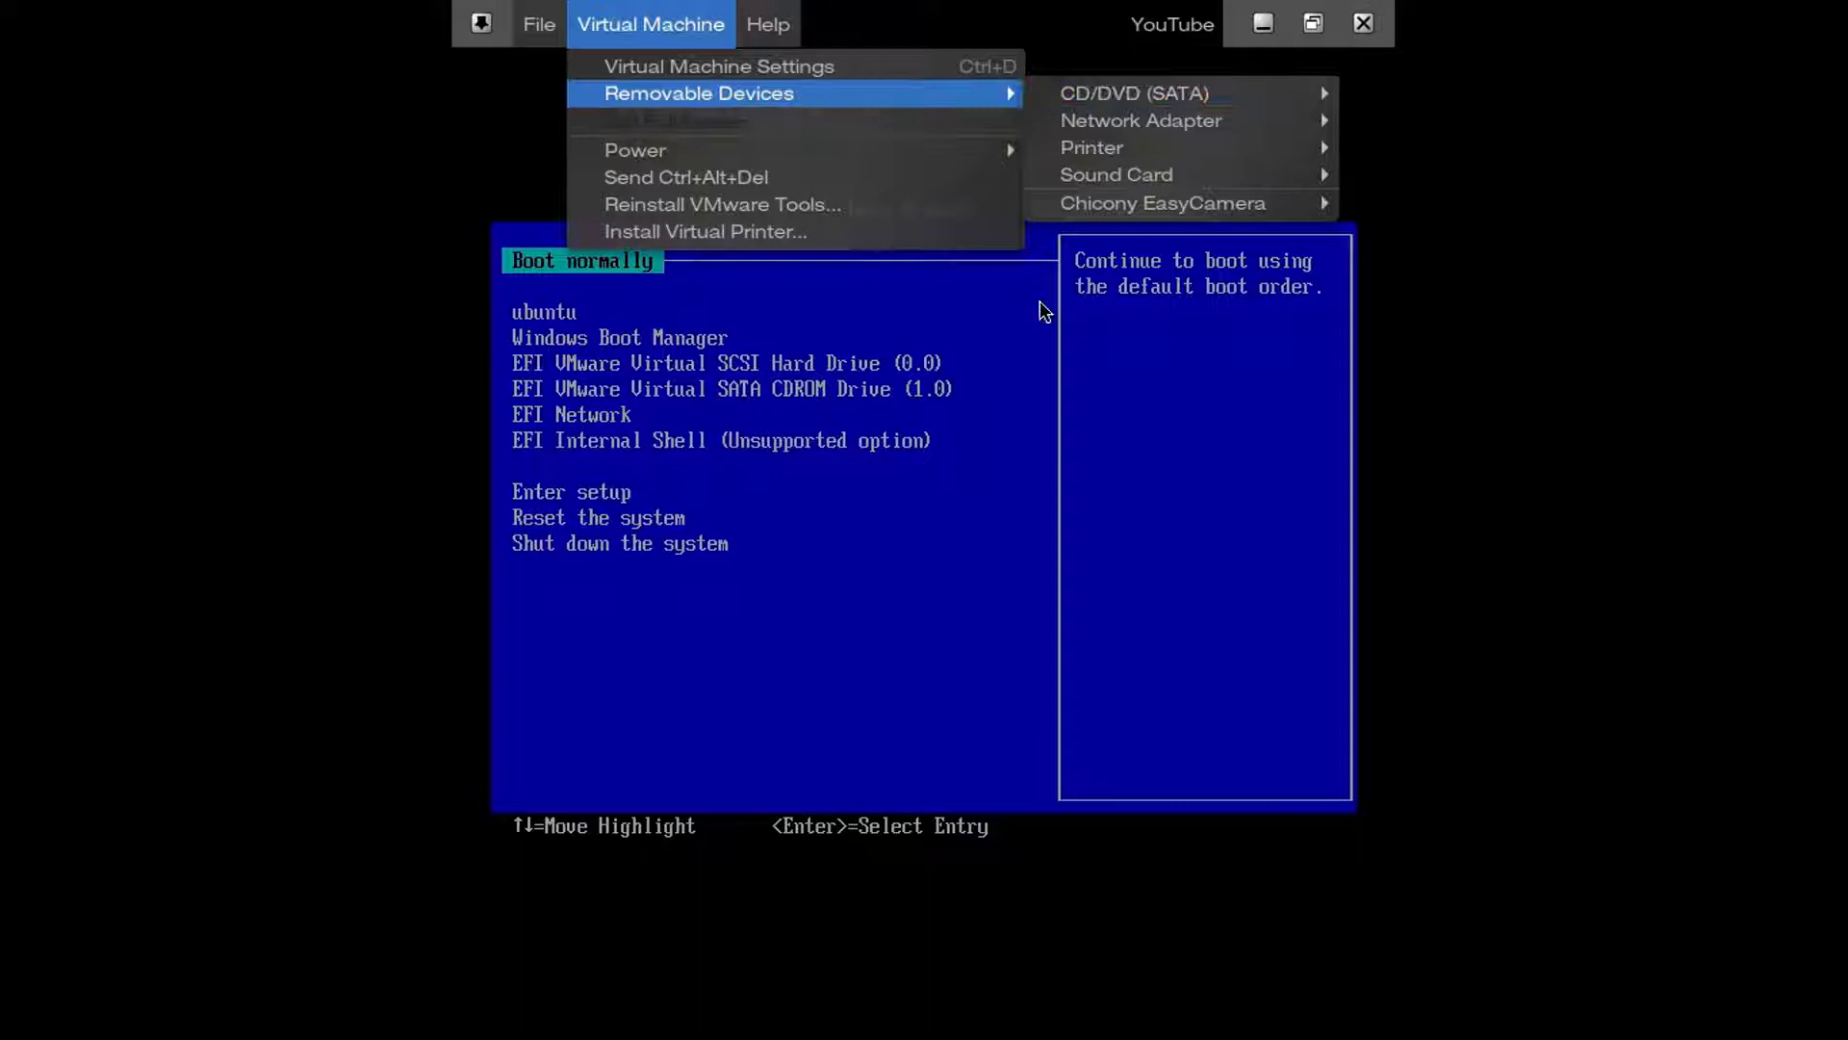
{"action": "left_click", "coordinate": [1017, 378]}
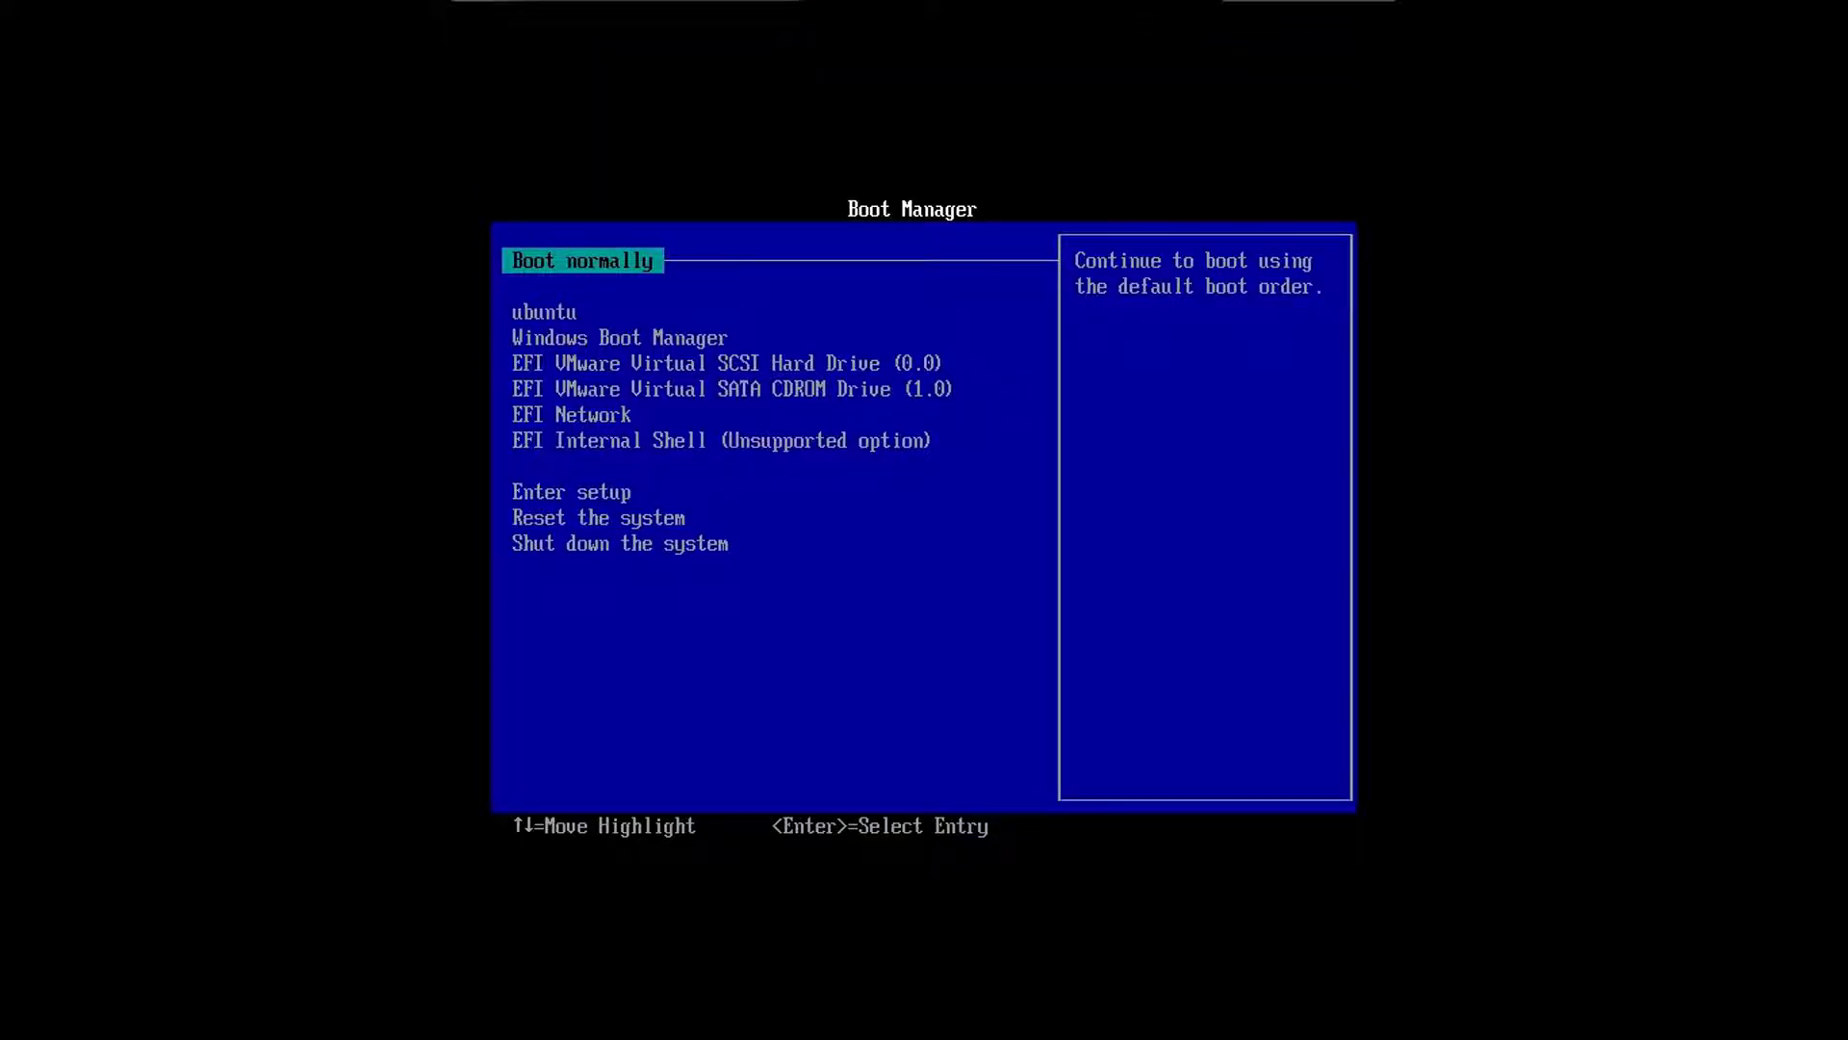
{"action": "key", "text": "Down"}
{"action": "key", "text": "Down"}
{"action": "key", "text": "Down"}
{"action": "key", "text": "Down"}
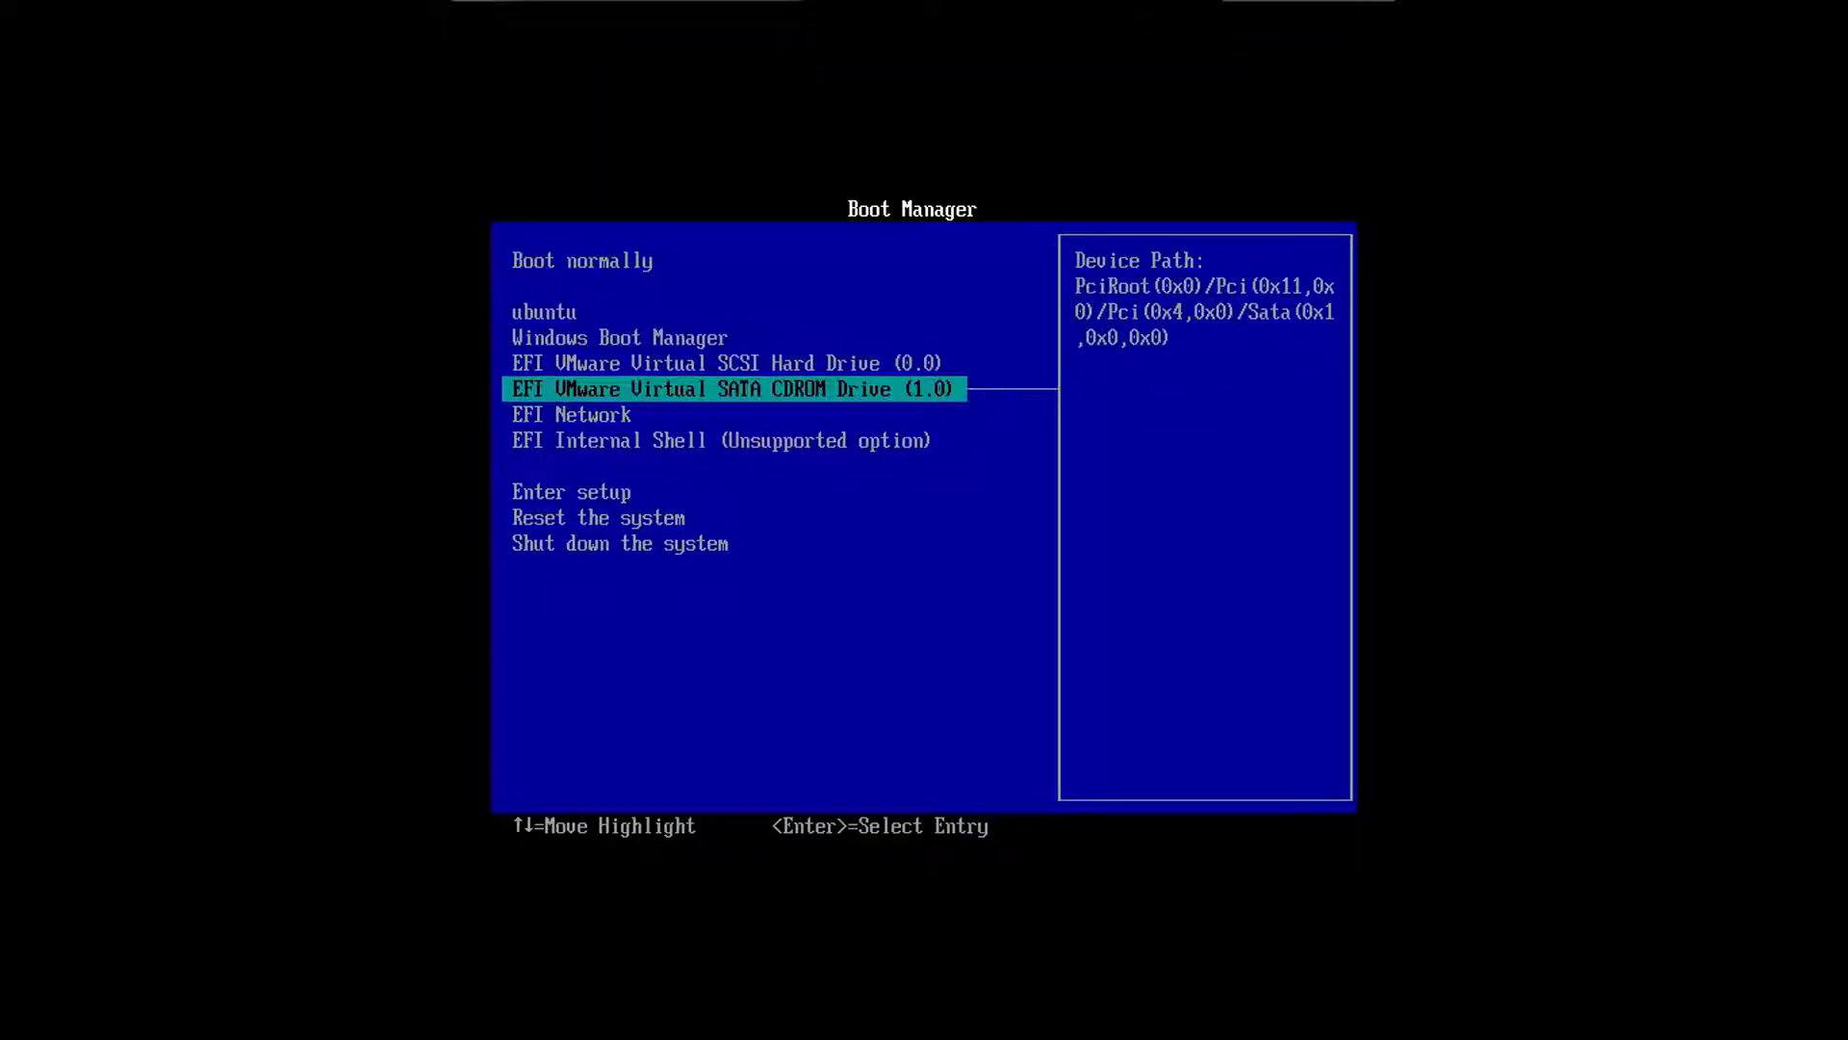
{"action": "key", "text": "Return"}
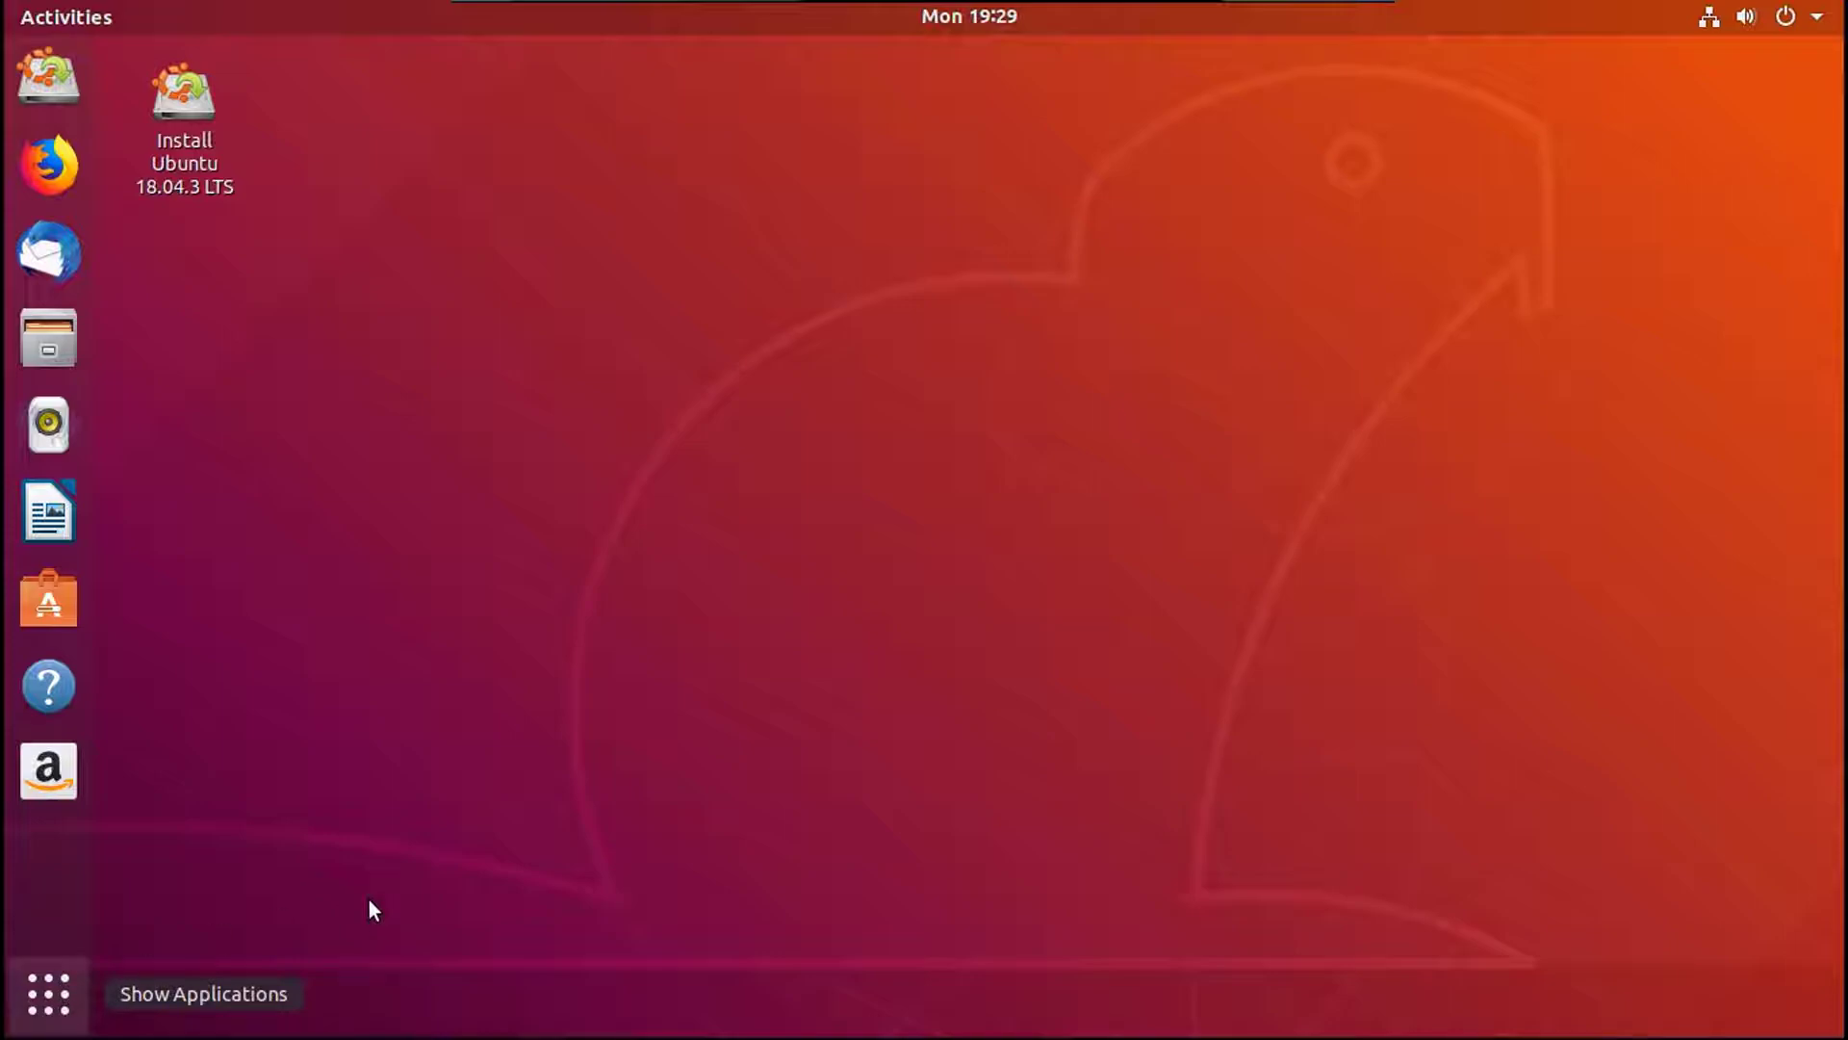
Launch GParted from the applications overview to list /dev/sda's partitions.
{"action": "key", "text": "super+a"}
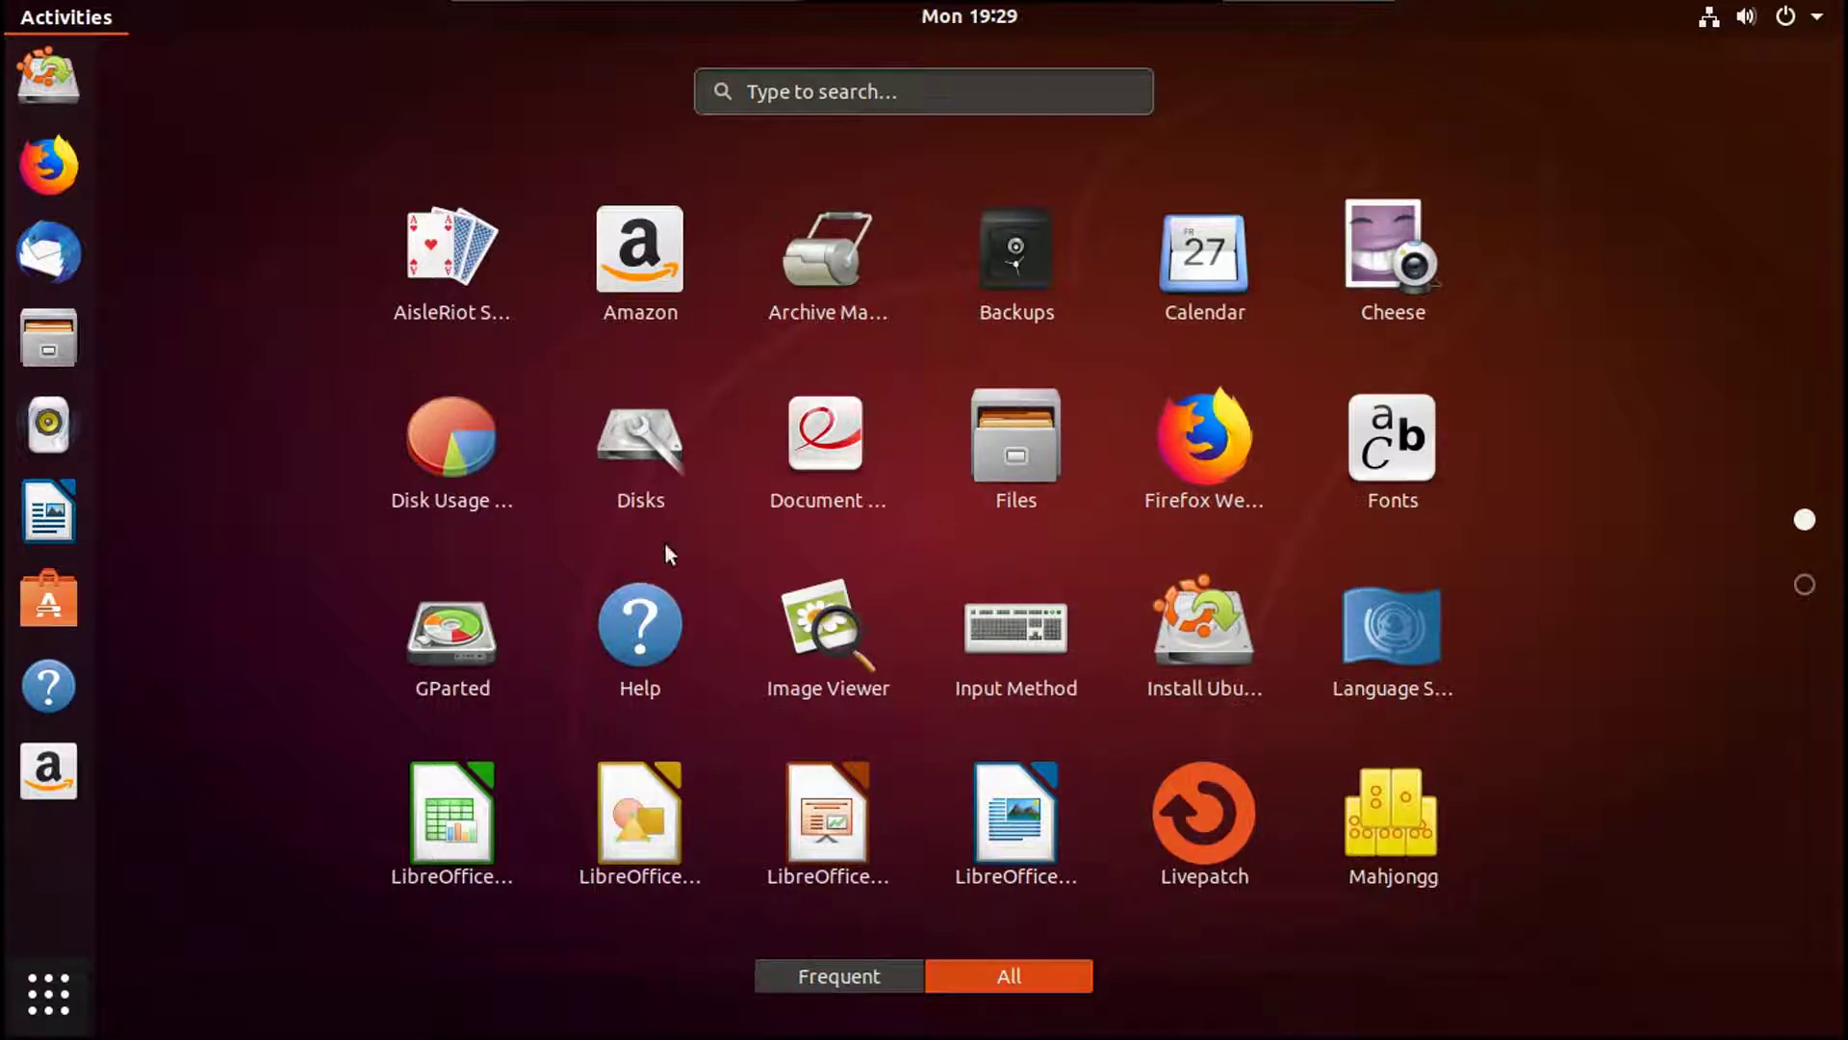
{"action": "left_click", "coordinate": [436, 636]}
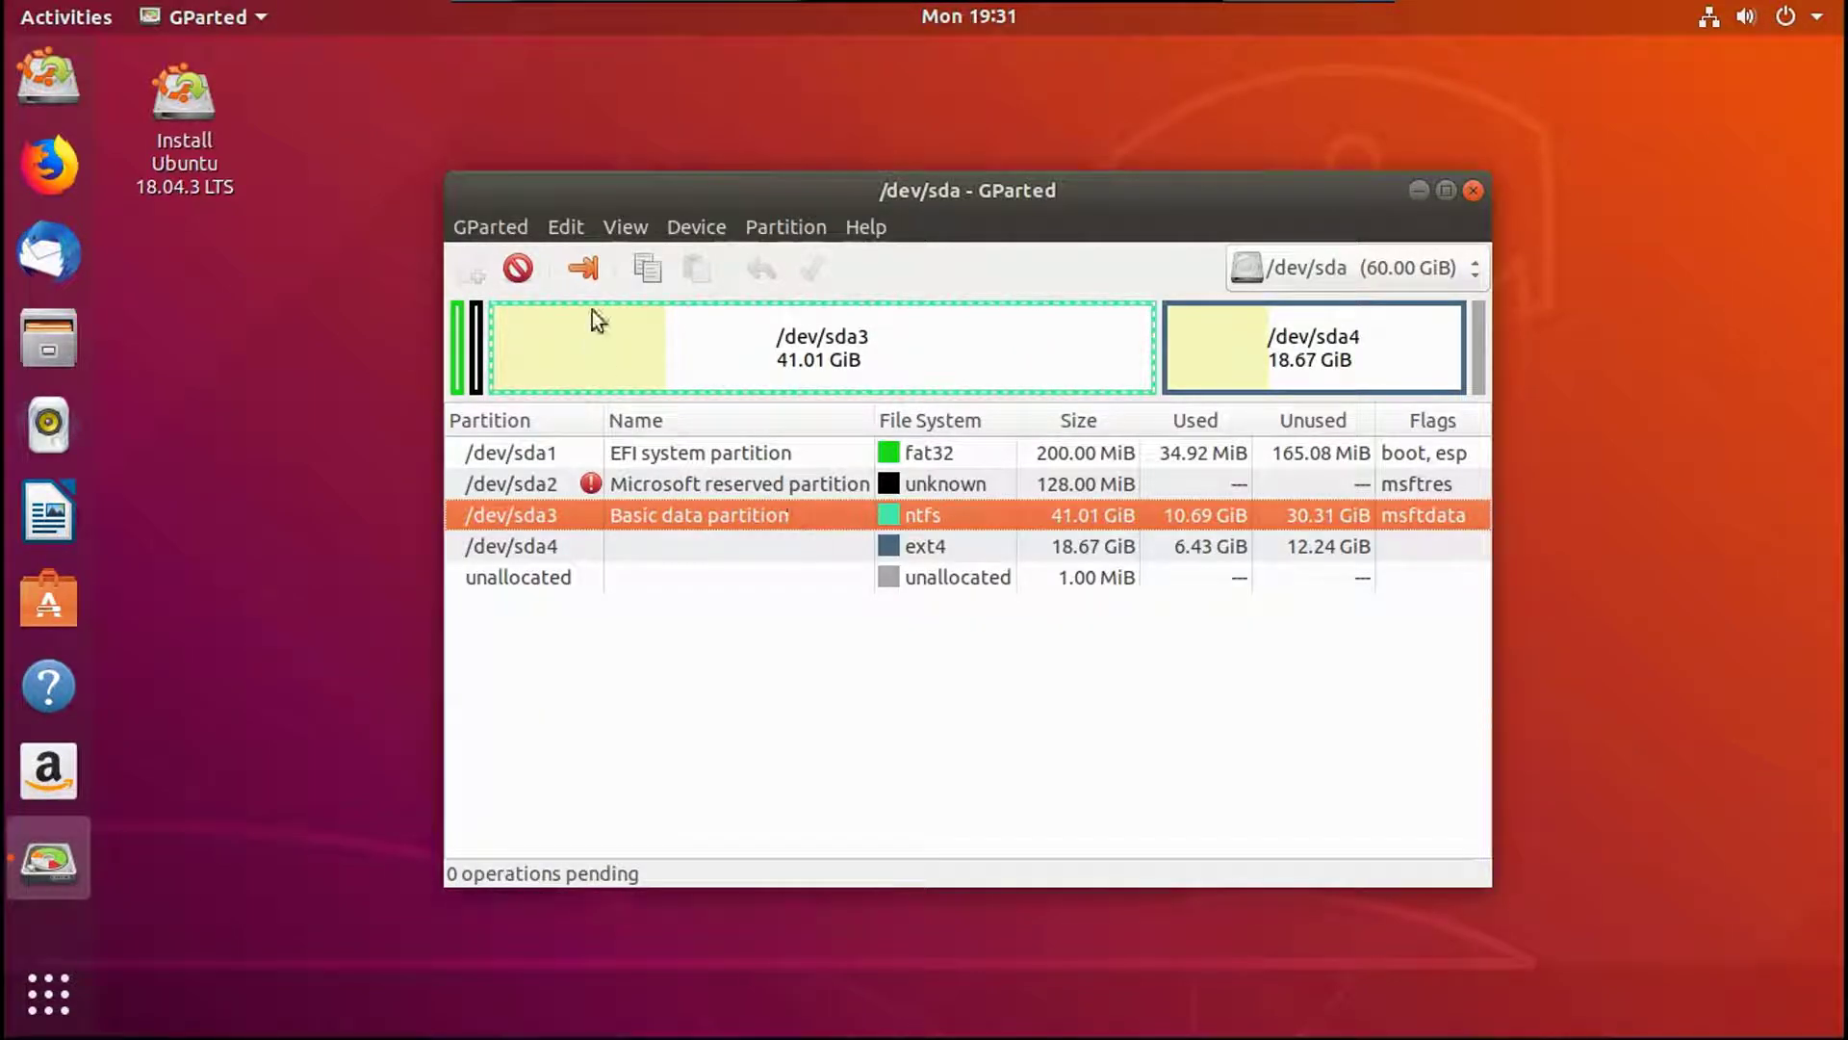
Queue deletion of NTFS /dev/sda3 and Microsoft reserved /dev/sda2, then select ext4 /dev/sda4.
{"action": "left_click", "coordinate": [531, 269]}
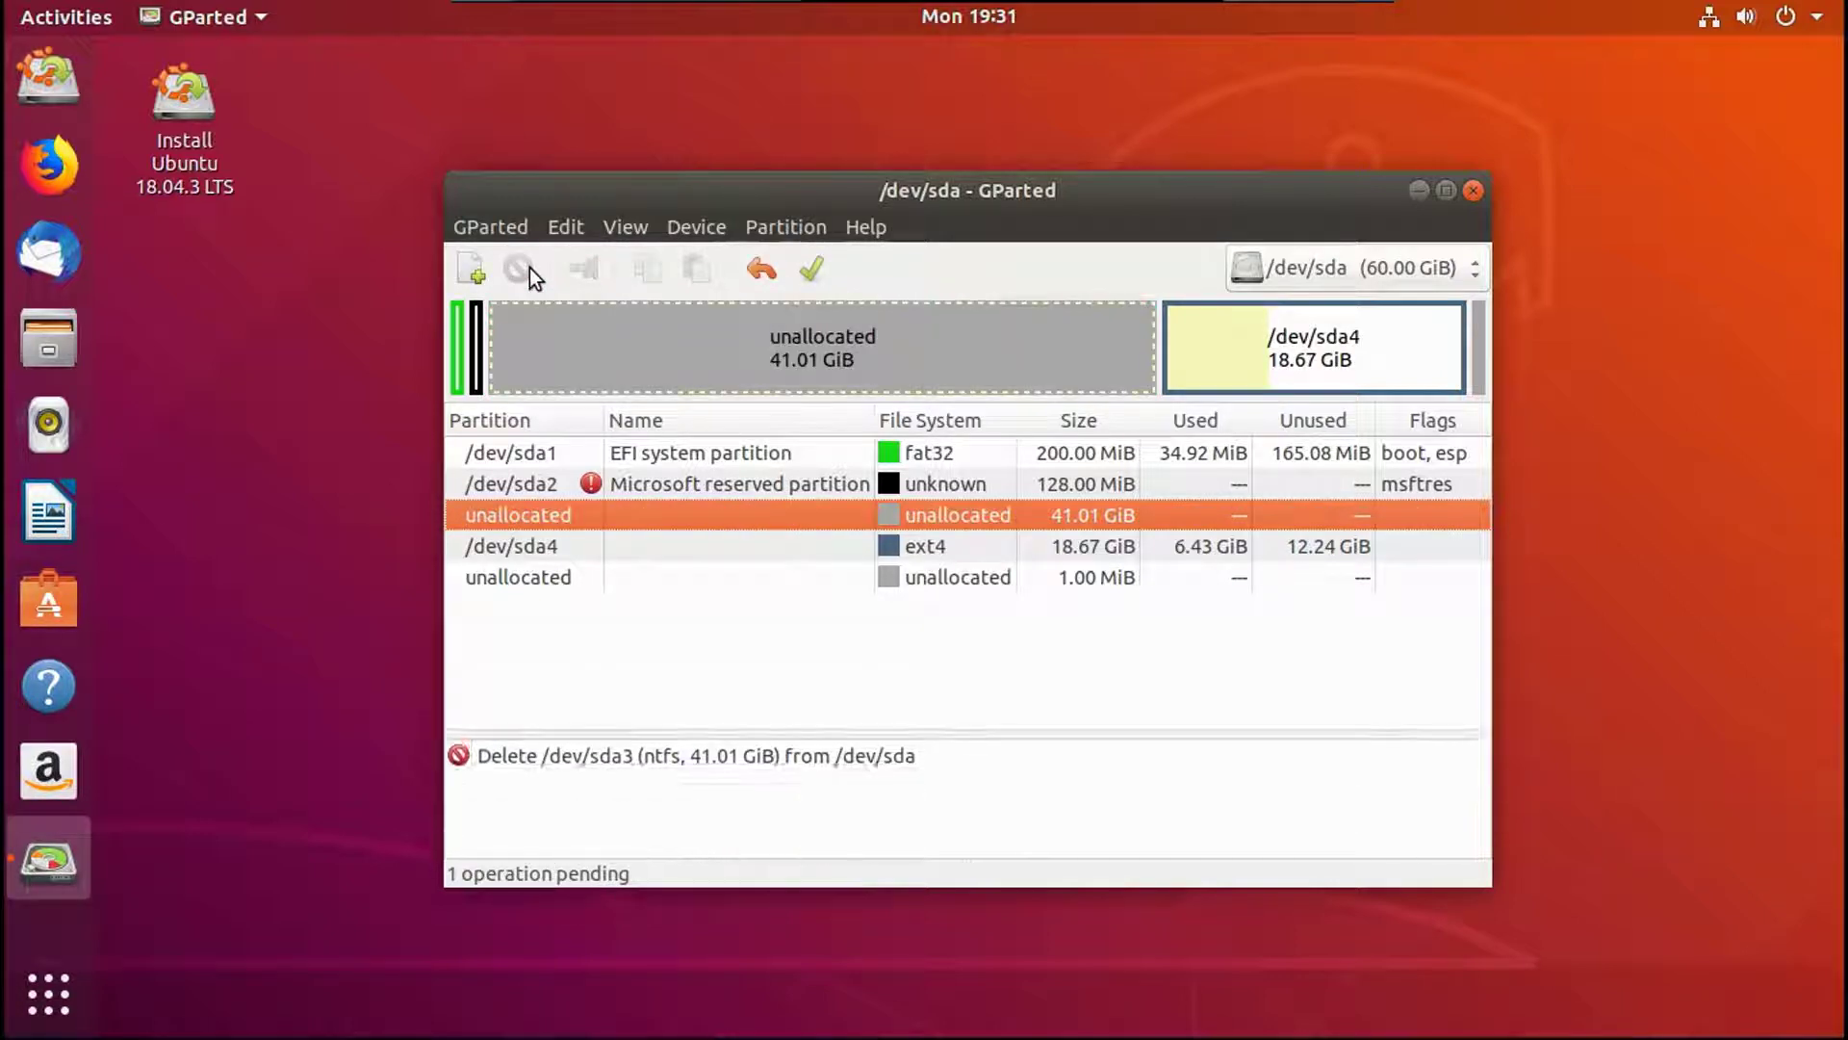
{"action": "left_click", "coordinate": [660, 483]}
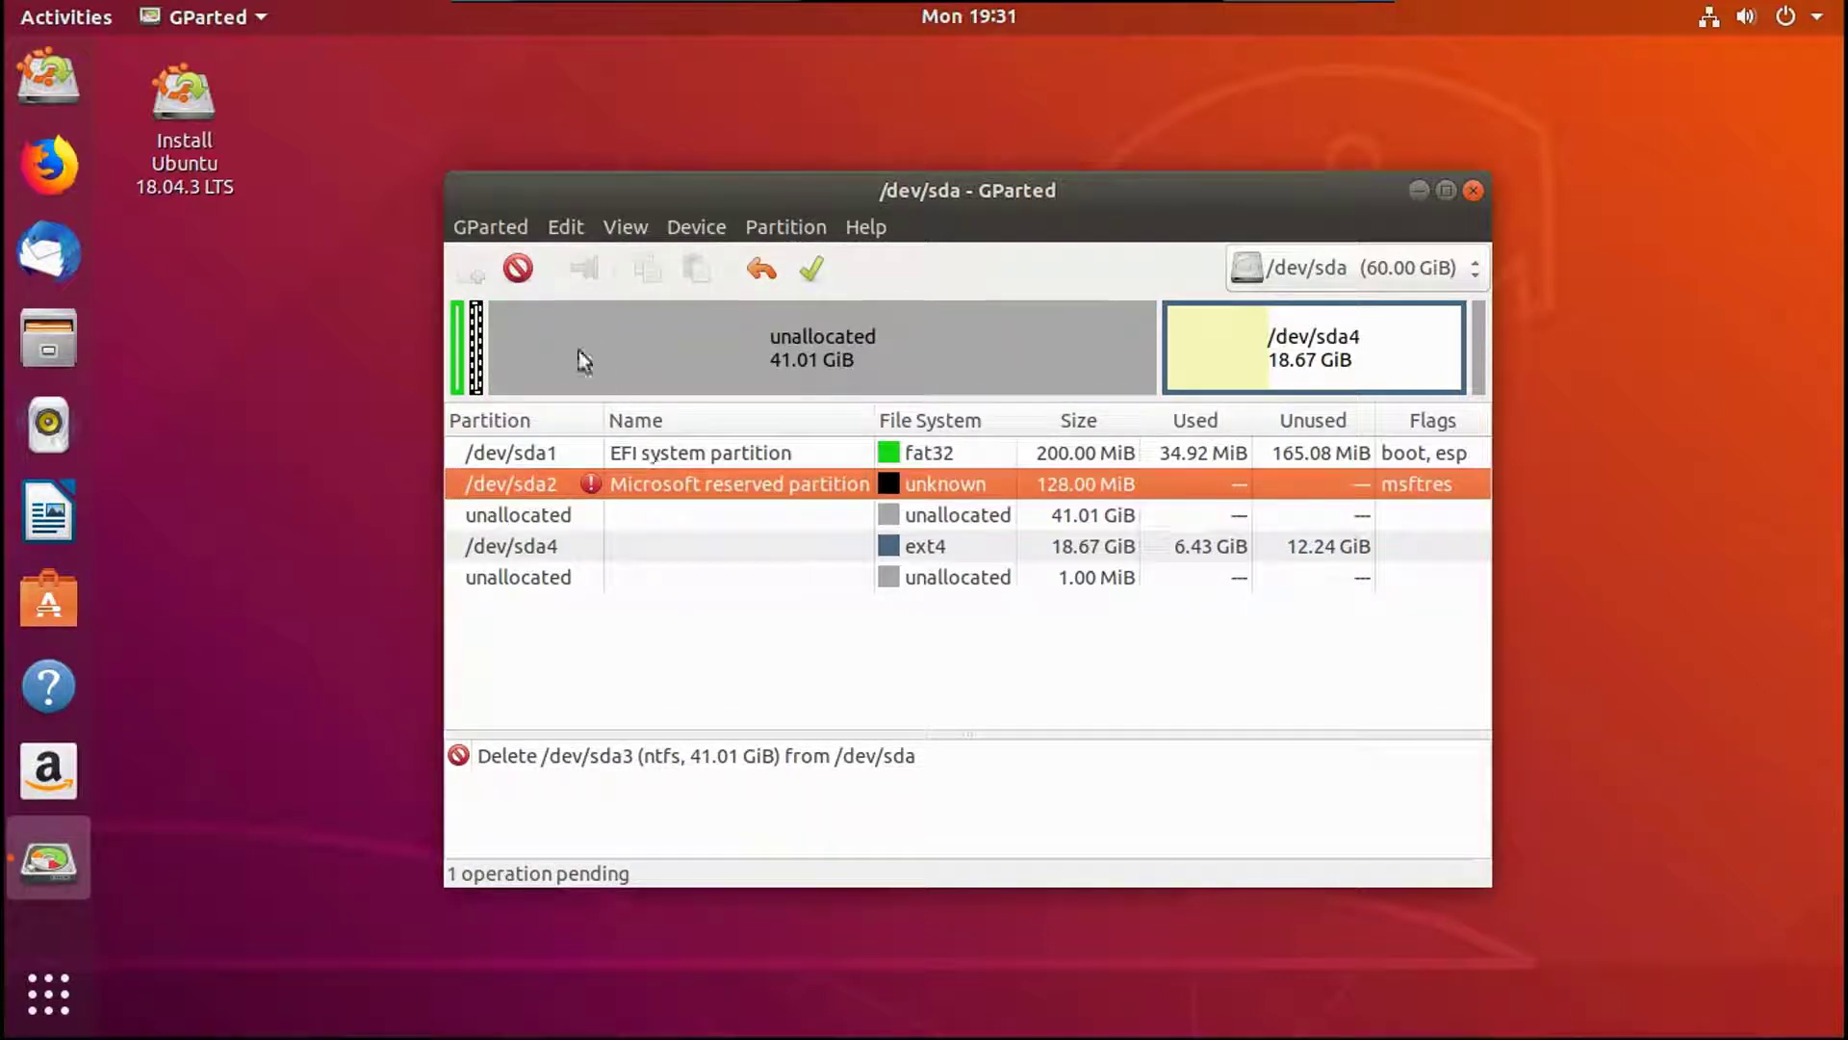
{"action": "left_click", "coordinate": [519, 271]}
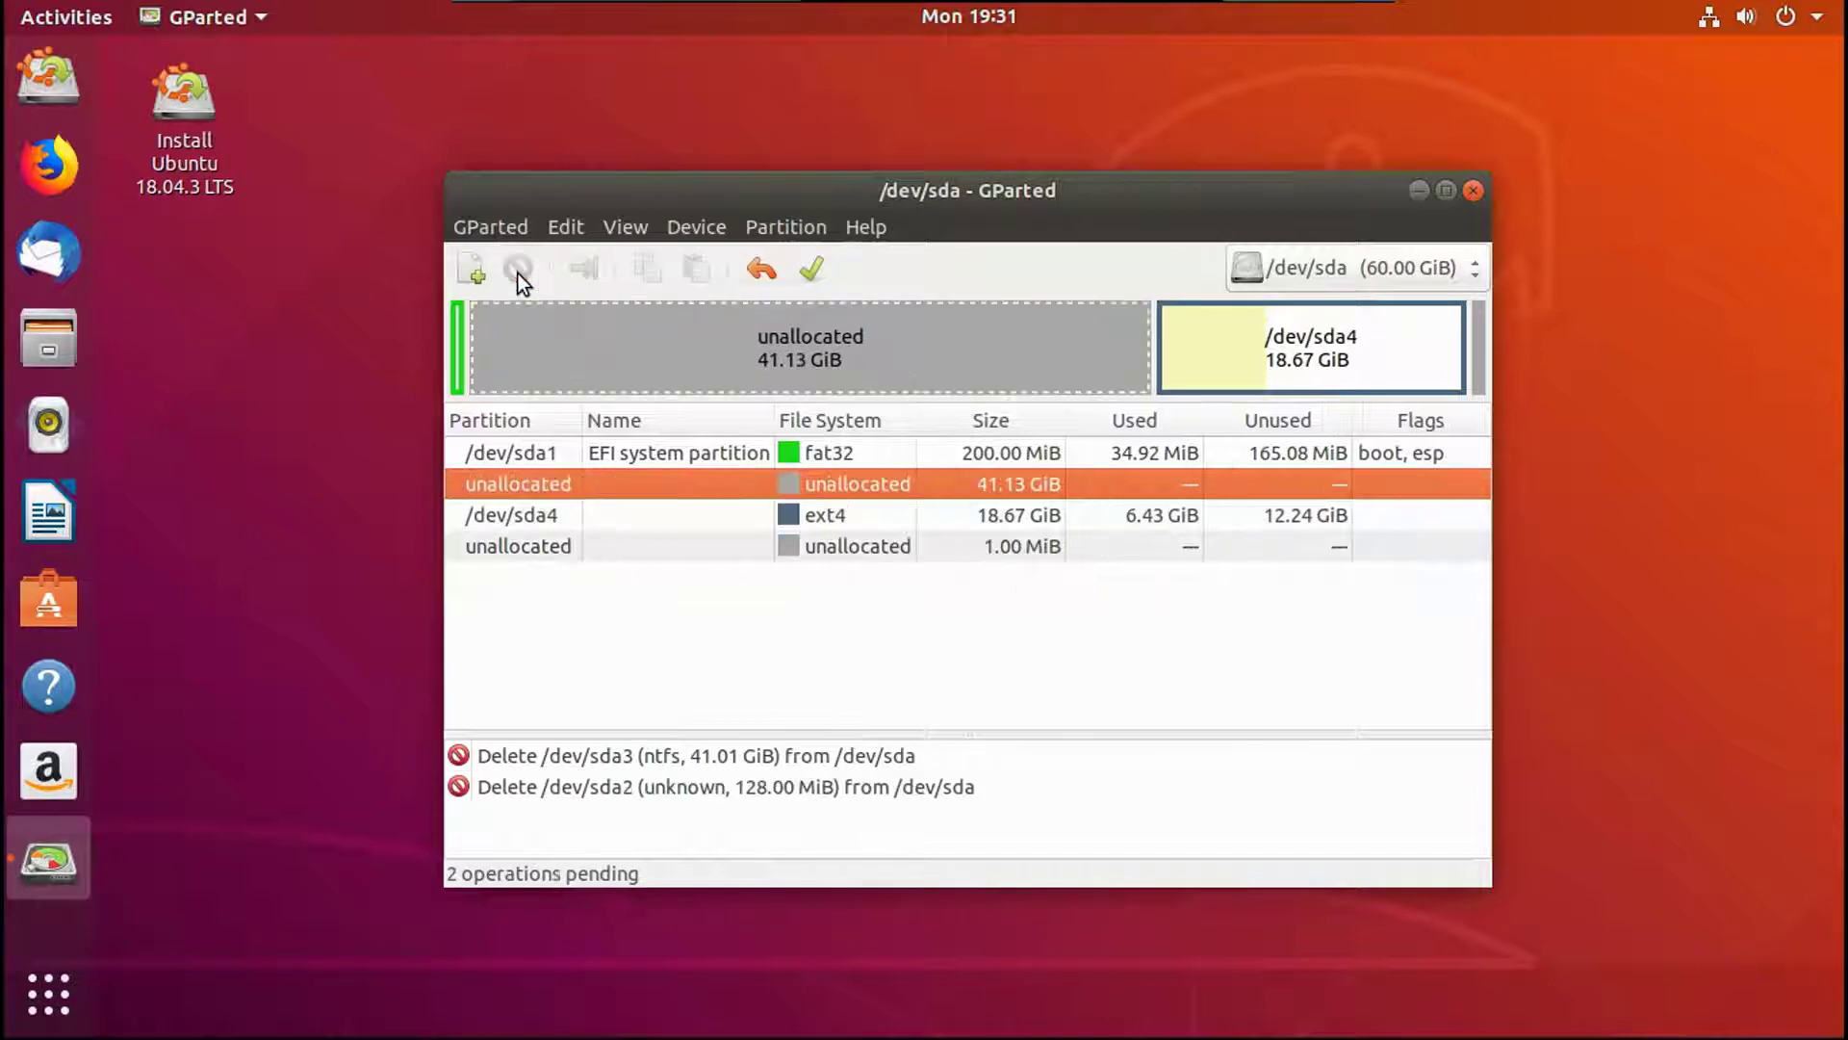
{"action": "left_click", "coordinate": [726, 514]}
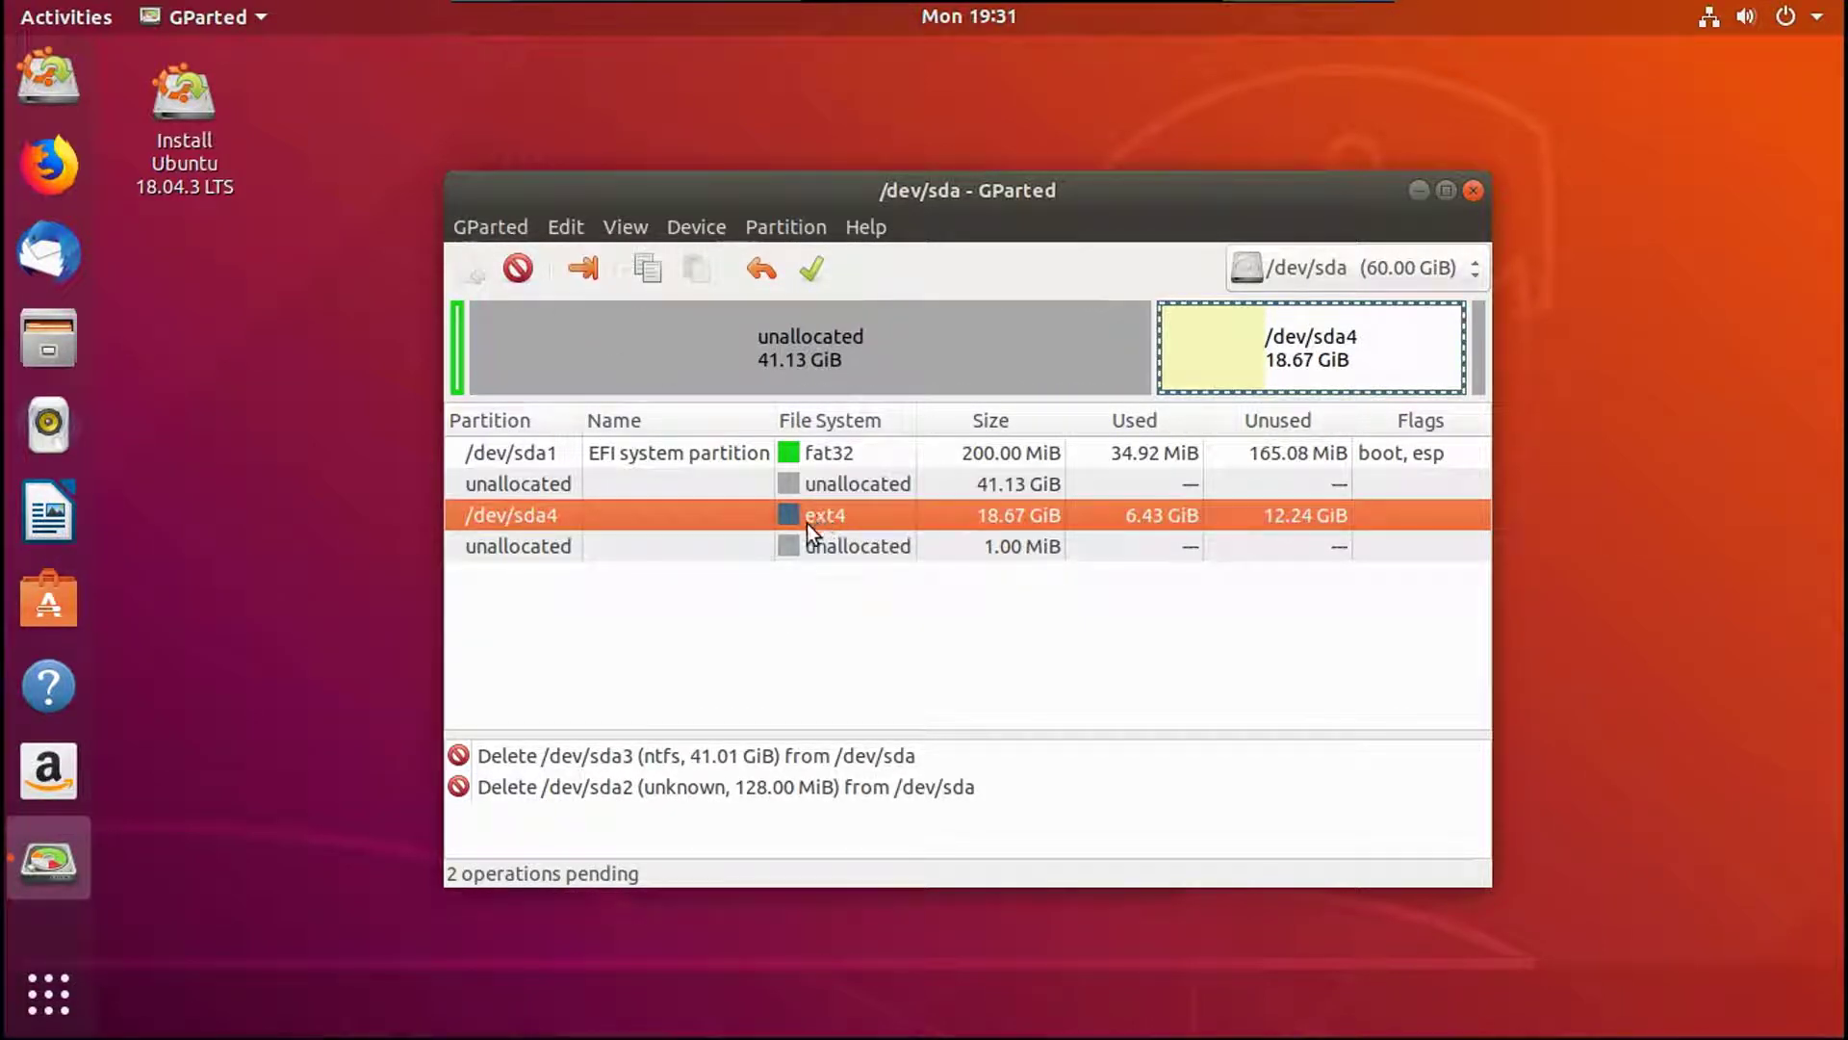
Stretch /dev/sda4 left over all free space to 59.80 GiB and accept the boot warning.
{"action": "left_click", "coordinate": [602, 257]}
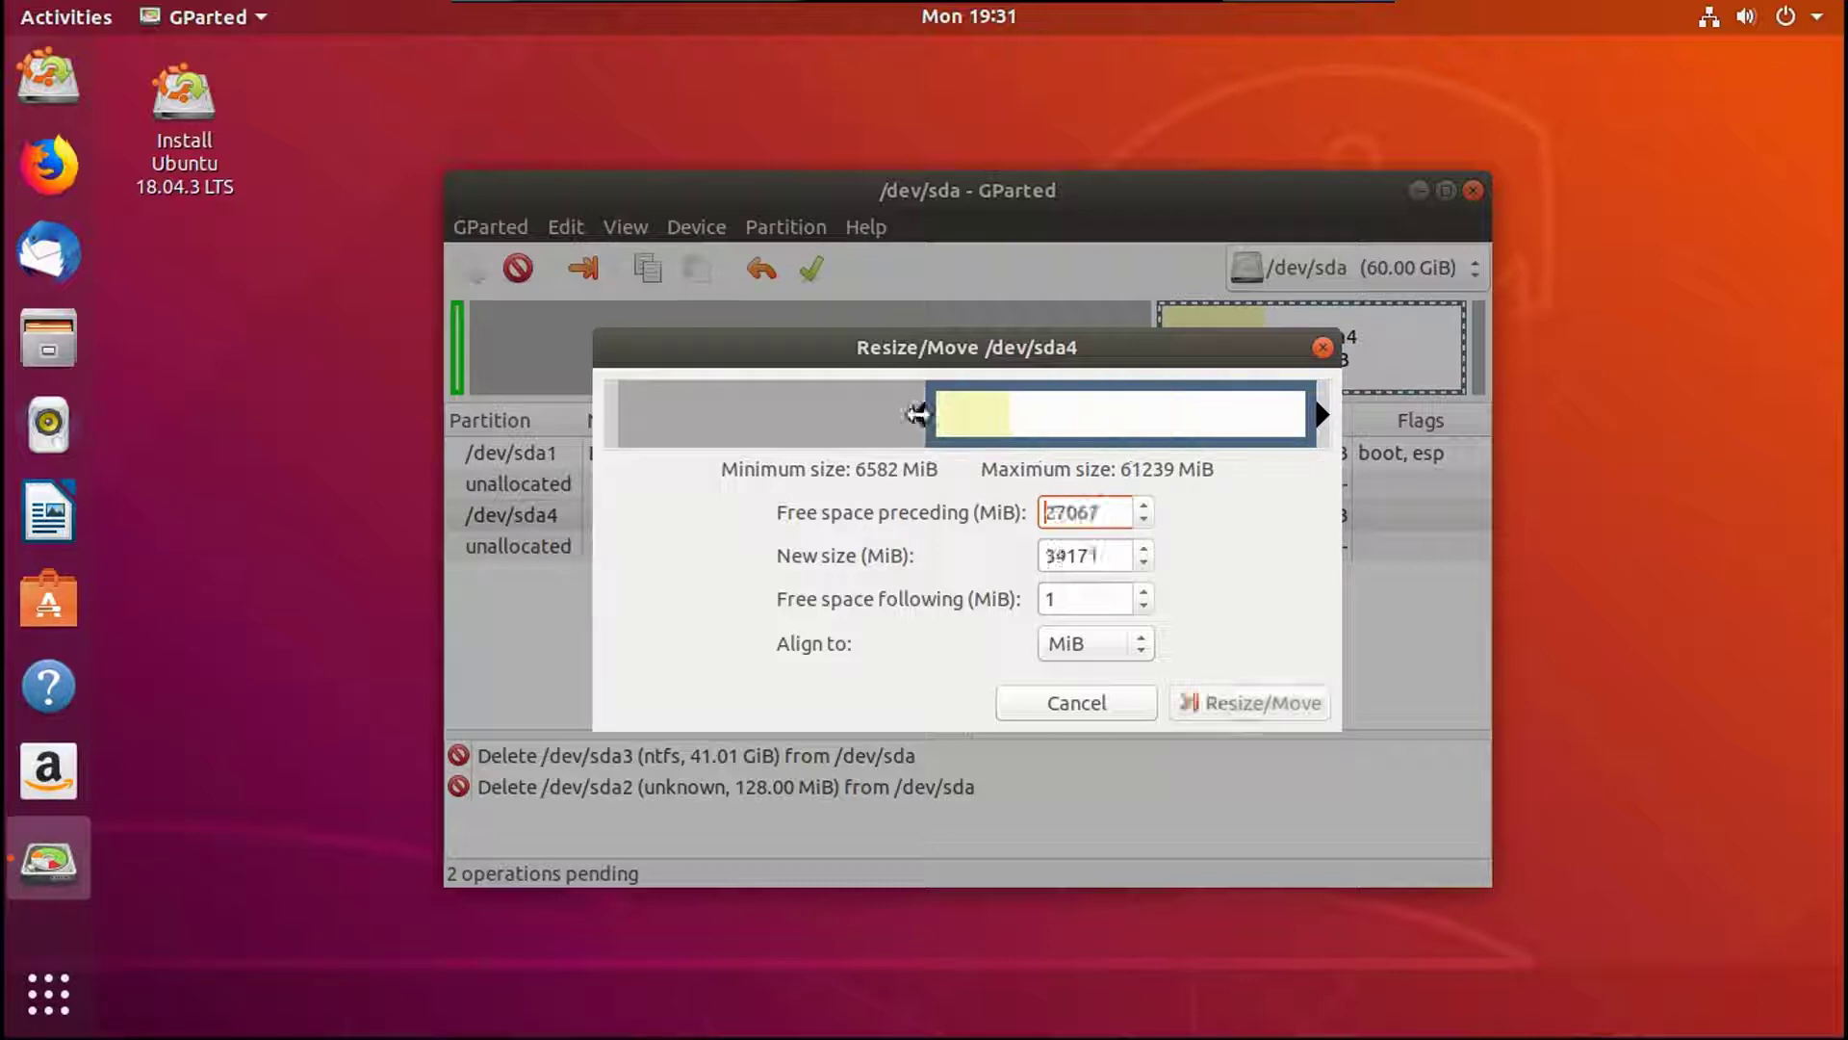
{"action": "left_click_drag", "start_coordinate": [1080, 415], "coordinate": [614, 415]}
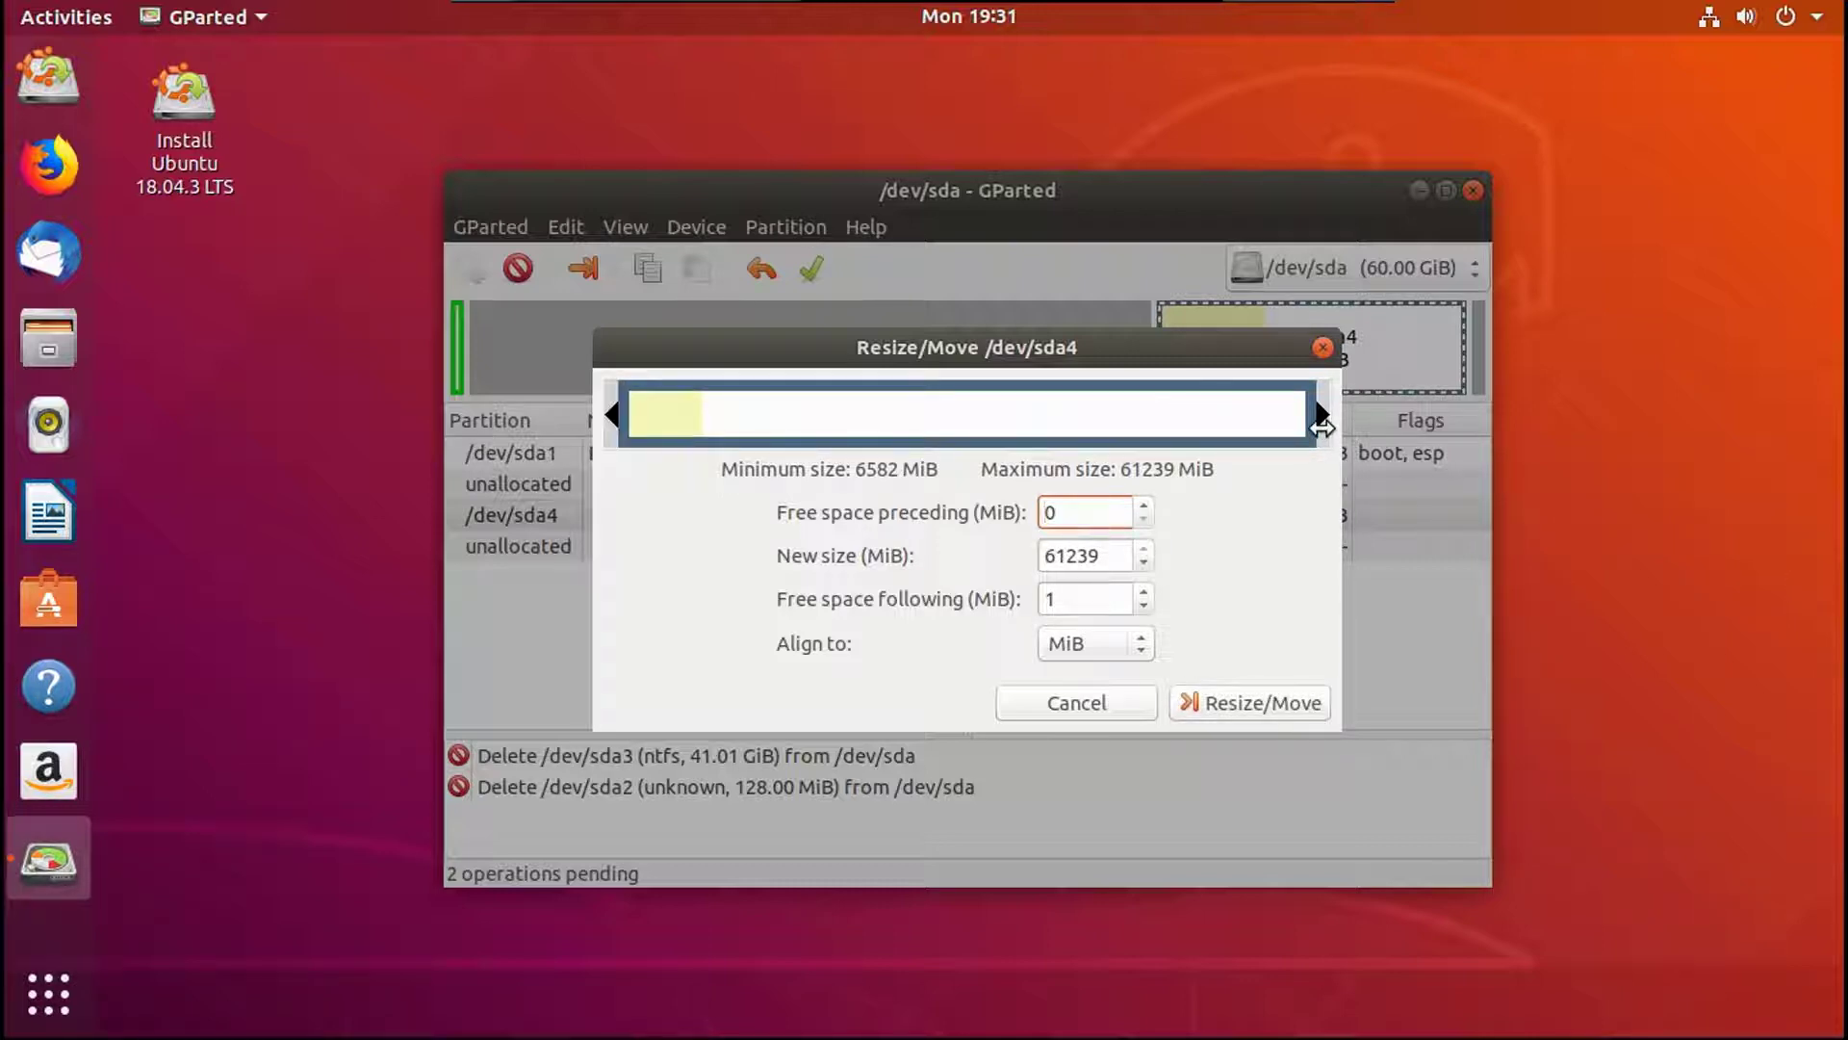
{"action": "left_click", "coordinate": [1212, 709]}
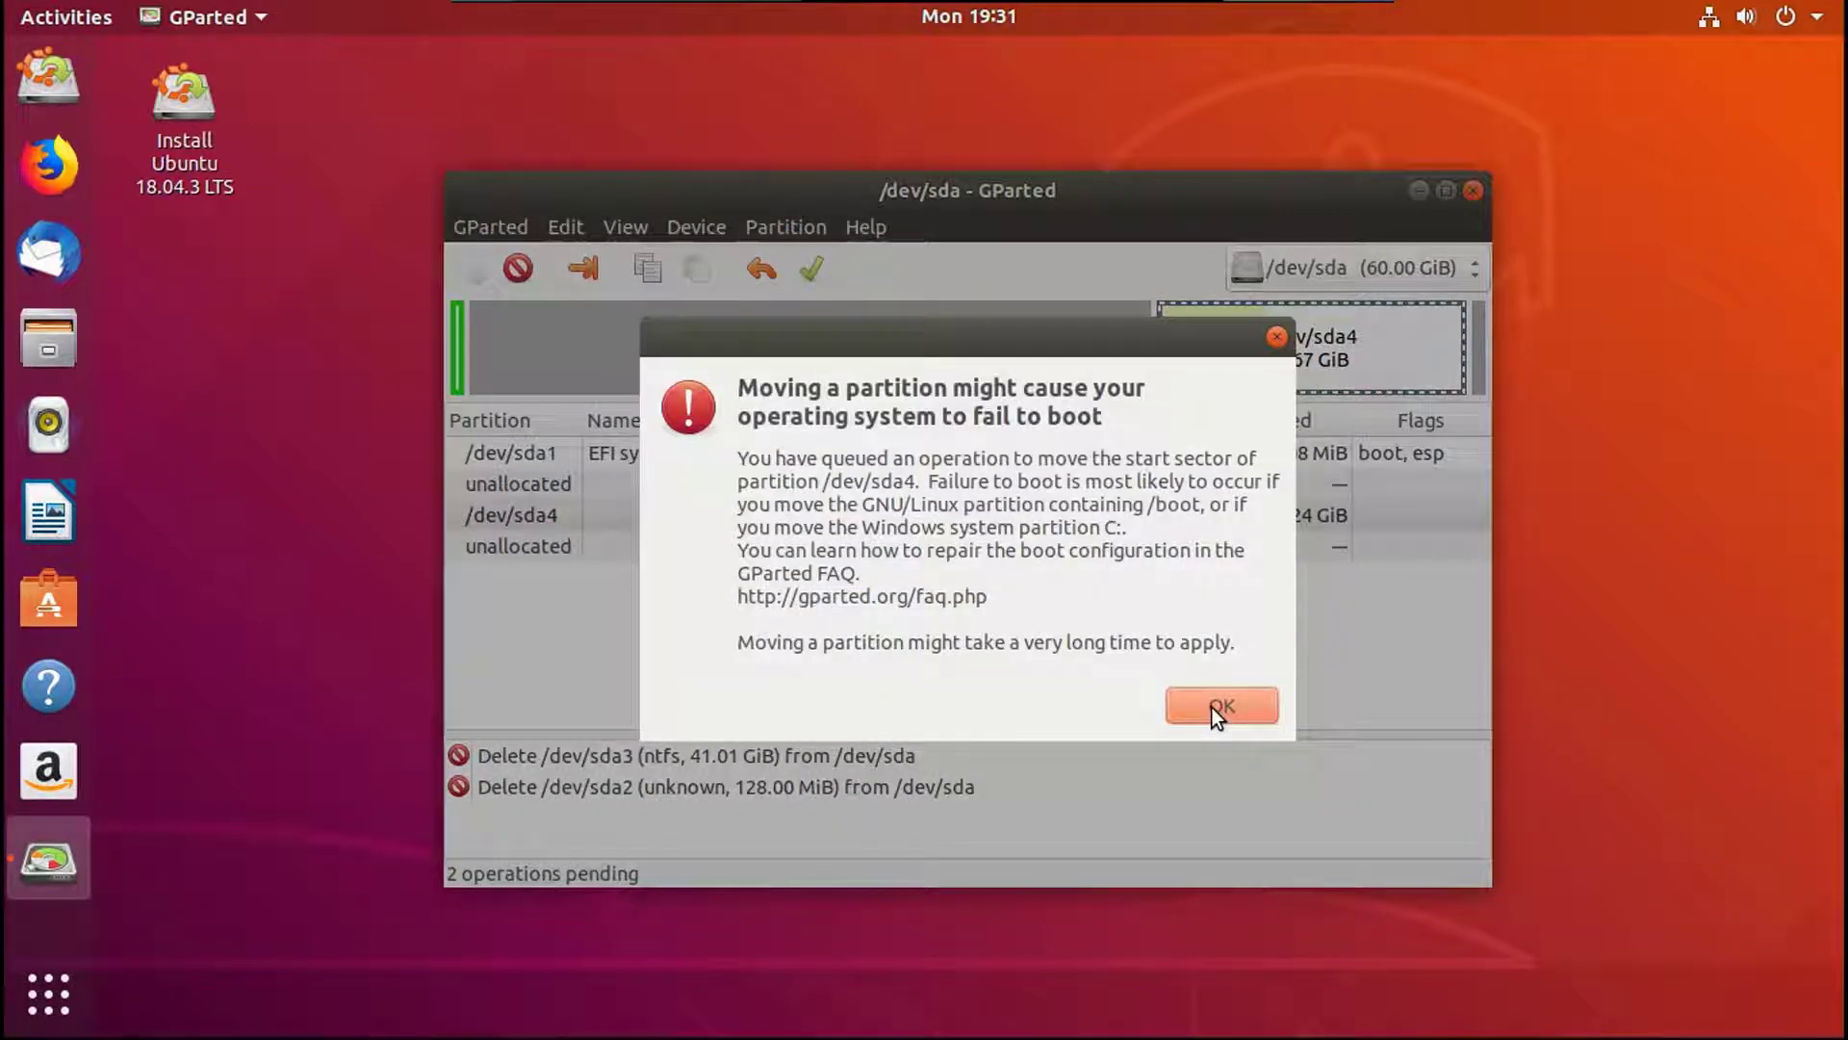
{"action": "left_click", "coordinate": [1212, 708]}
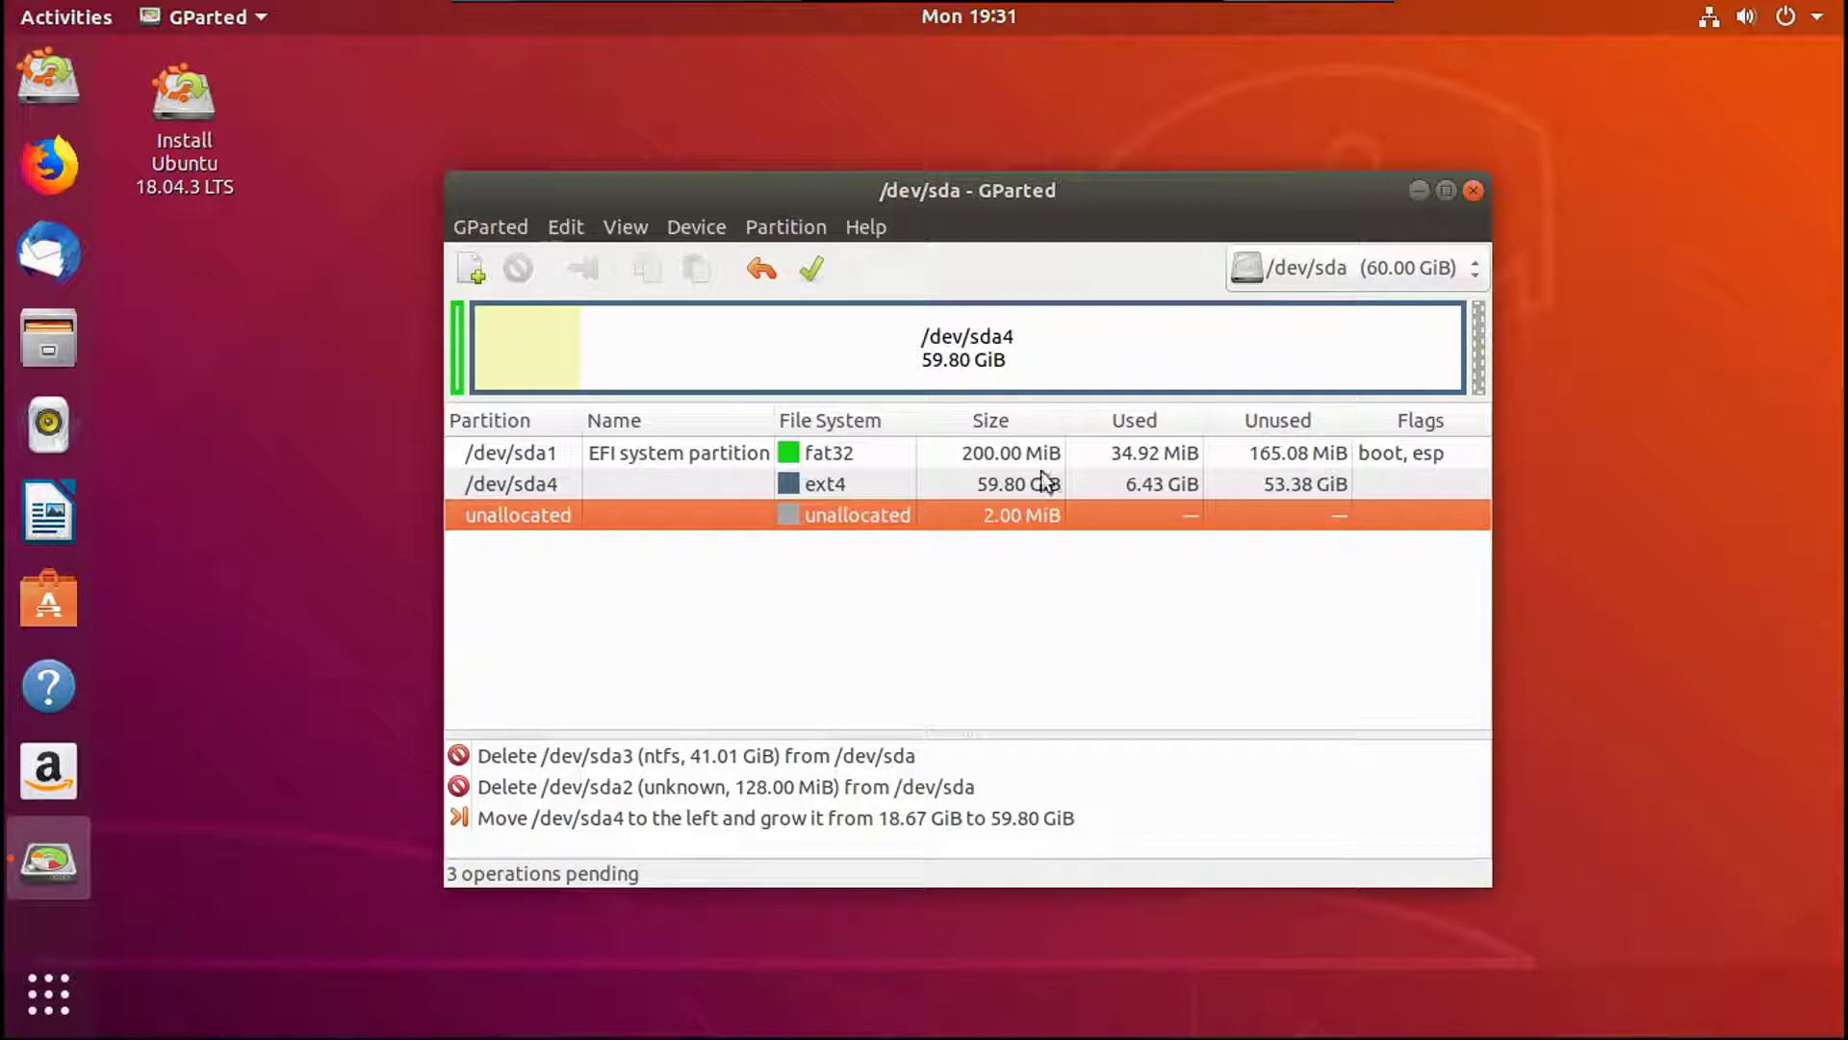
Apply all queued partition operations, dismiss the report and close GParted.
{"action": "left_click", "coordinate": [813, 273]}
{"action": "left_click", "coordinate": [1262, 614]}
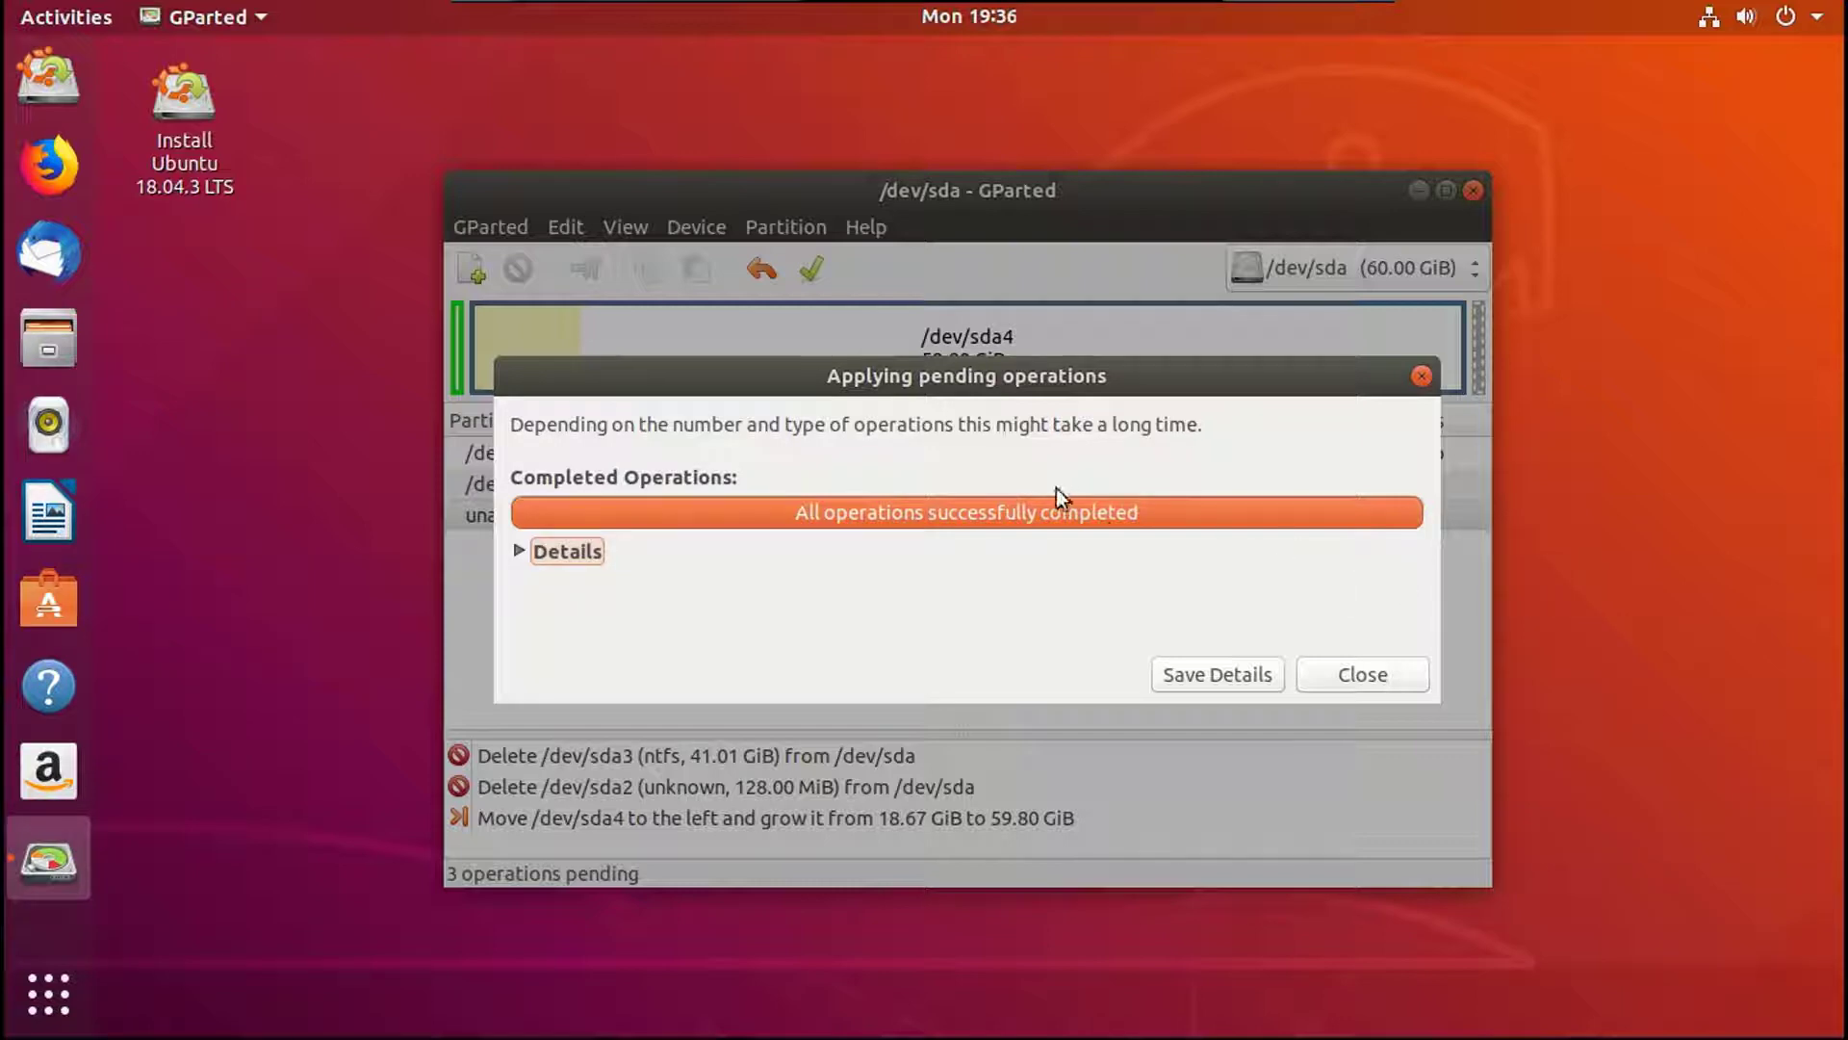
{"action": "left_click", "coordinate": [1345, 672]}
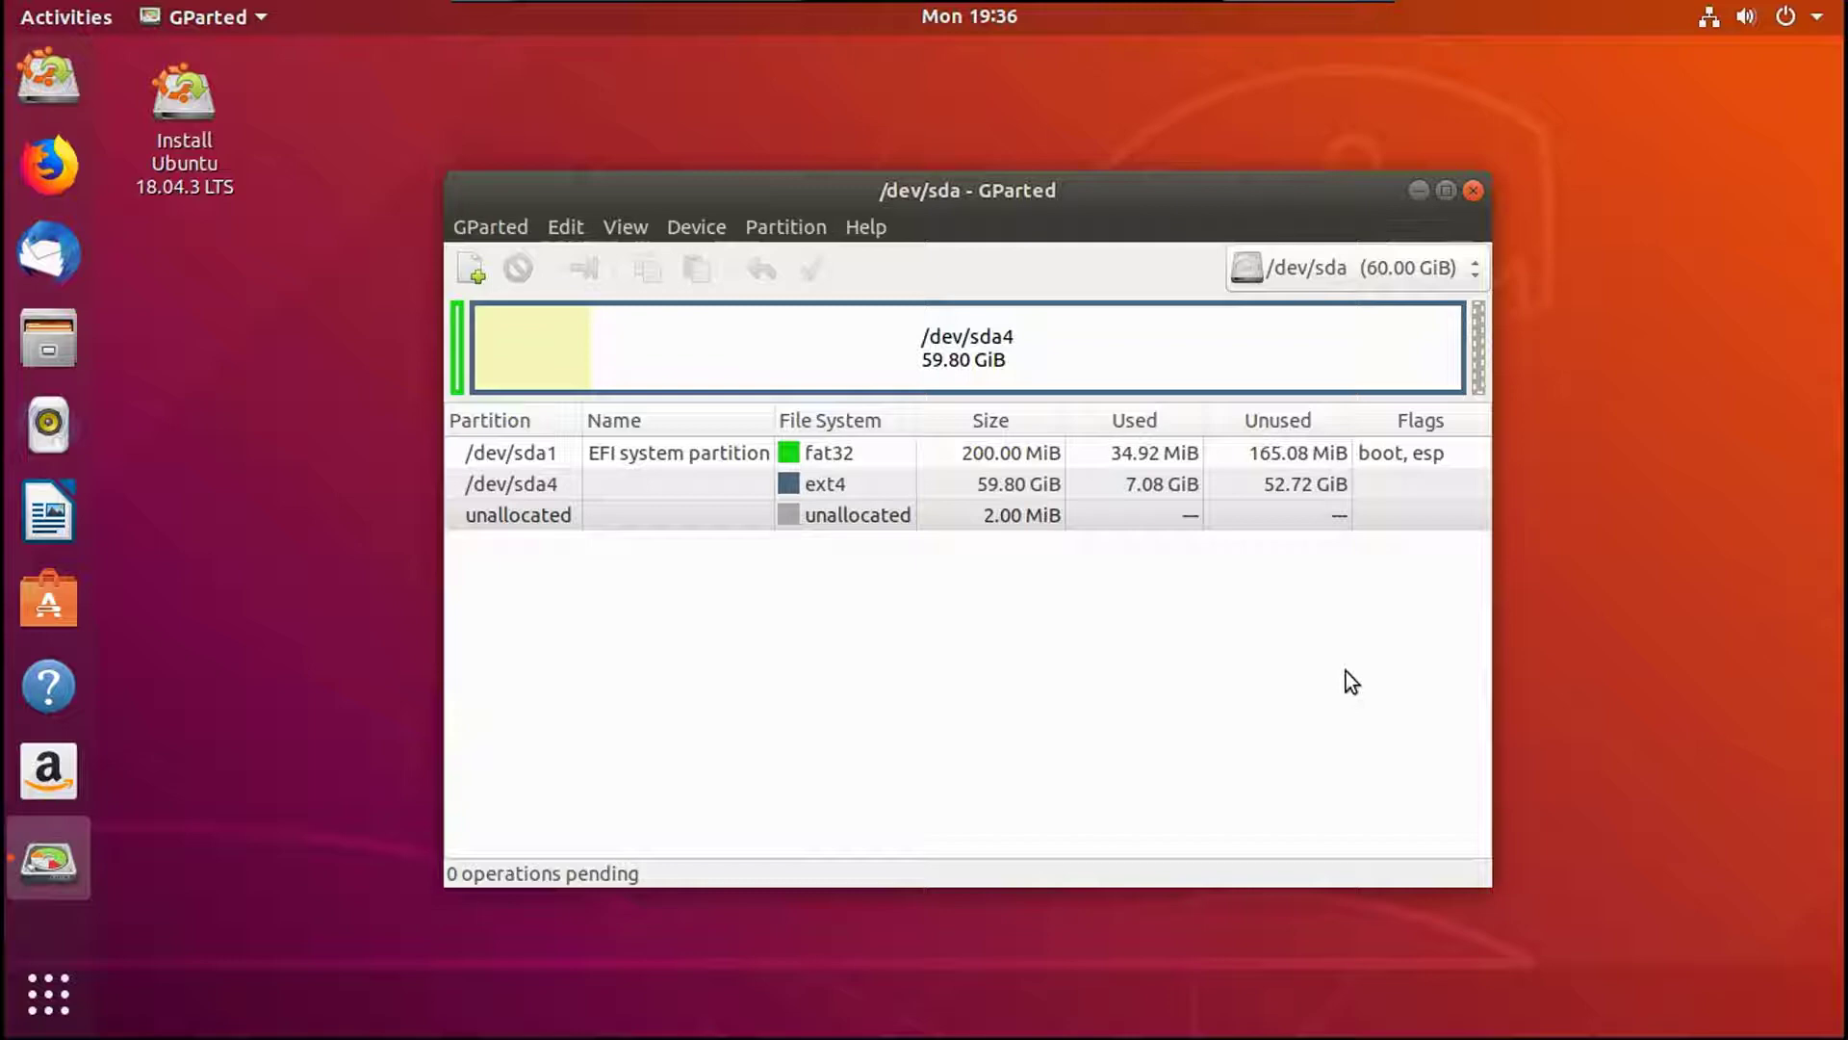
{"action": "left_click", "coordinate": [1473, 189]}
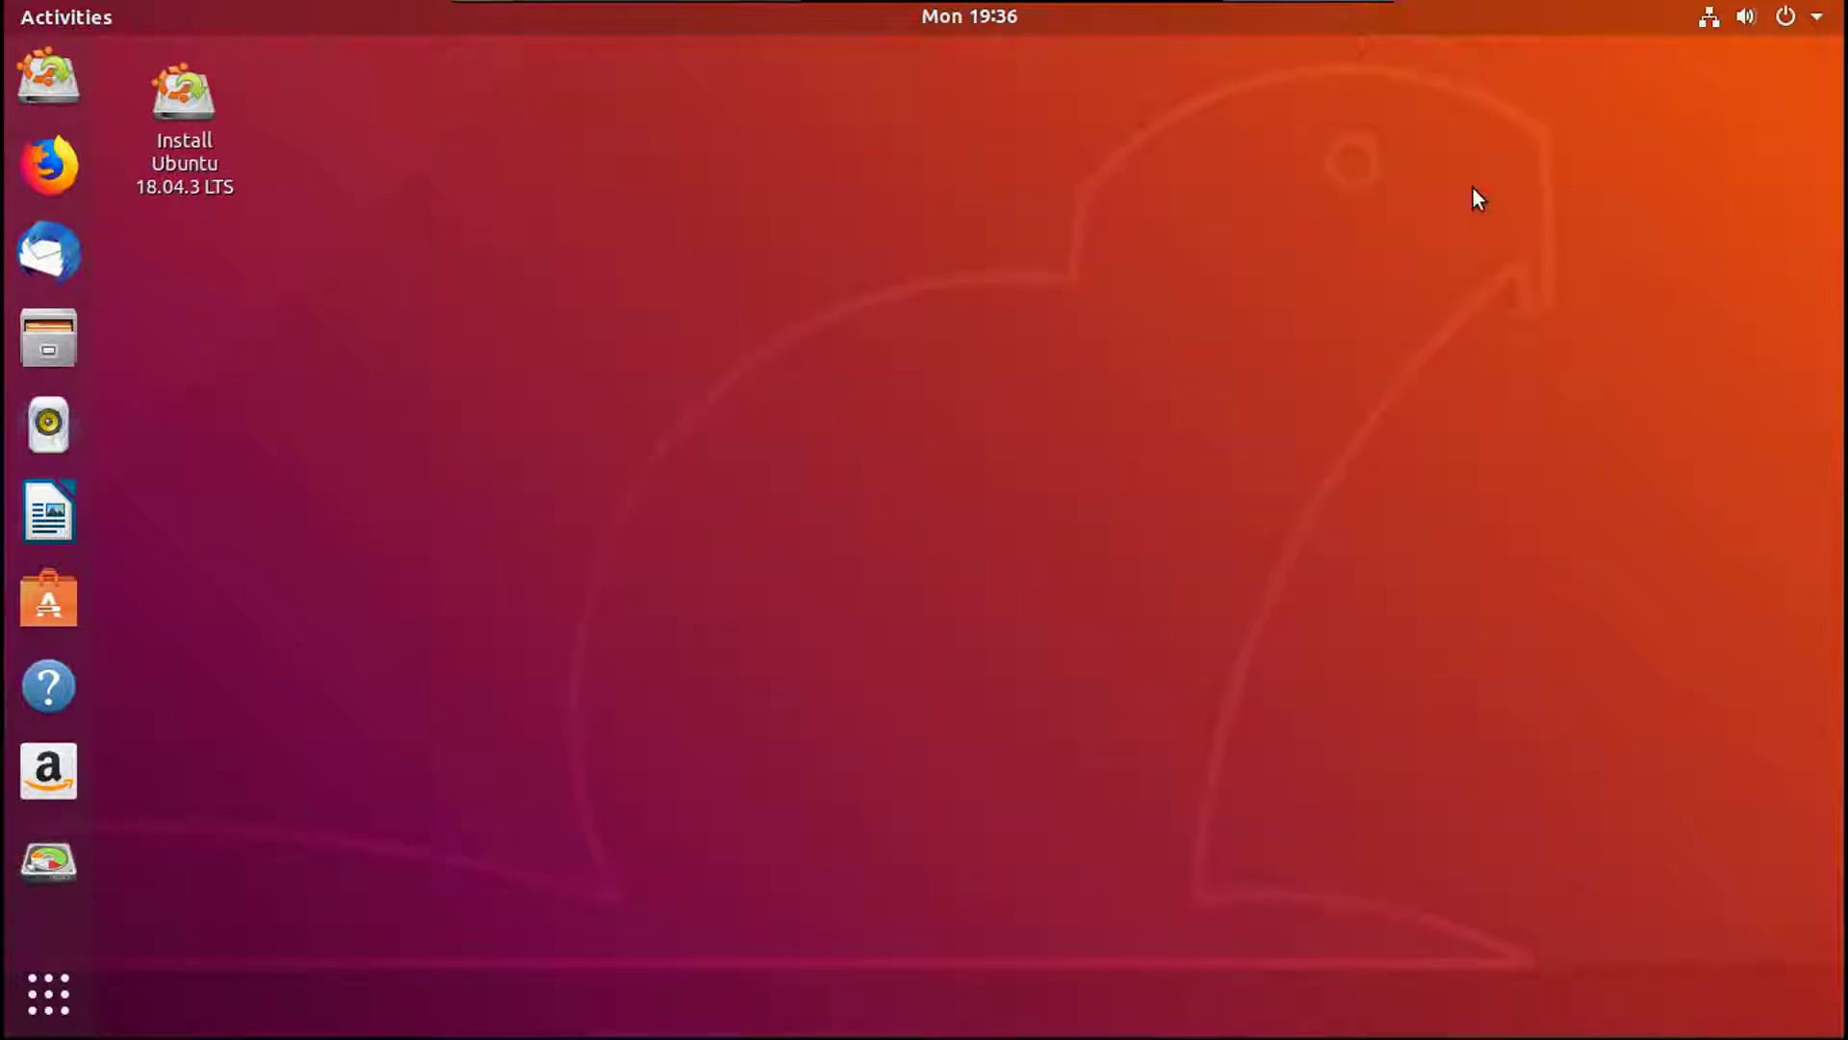
Restart the live system from the power menu and reset the guest to reach GRUB.
{"action": "left_click", "coordinate": [1714, 17]}
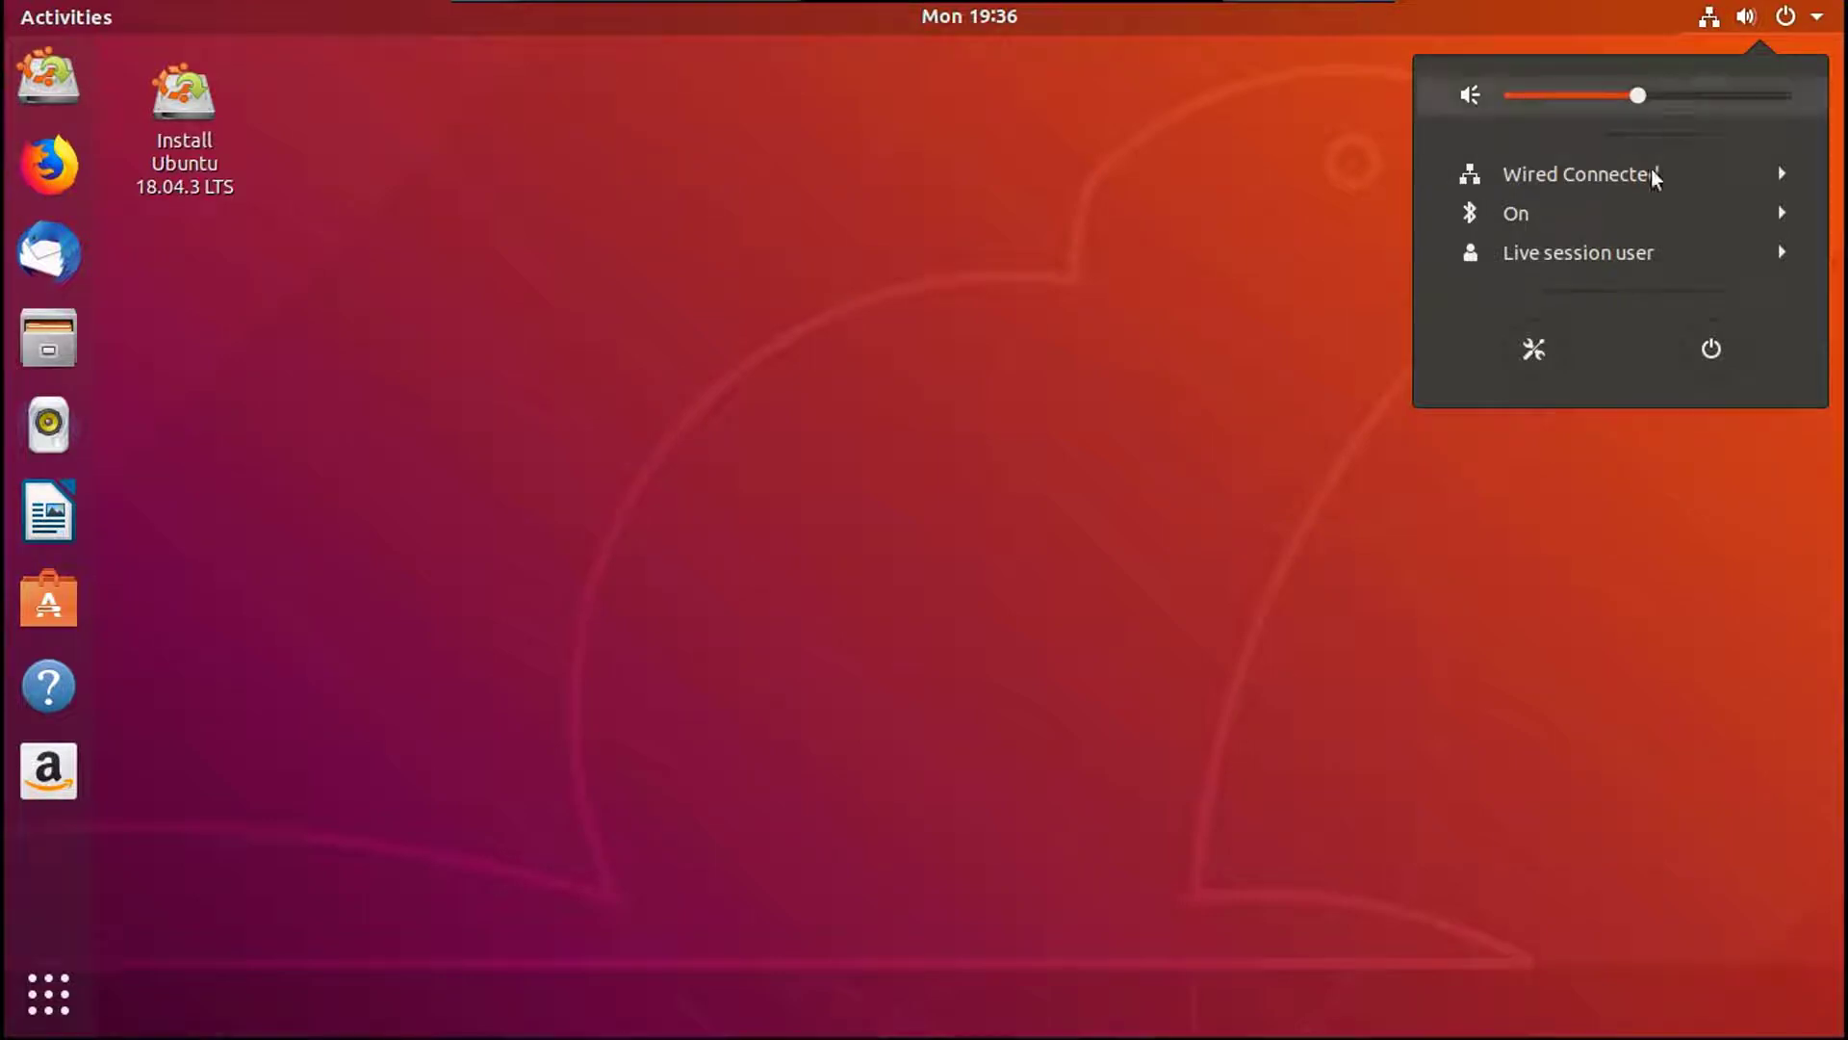
{"action": "left_click", "coordinate": [1698, 347]}
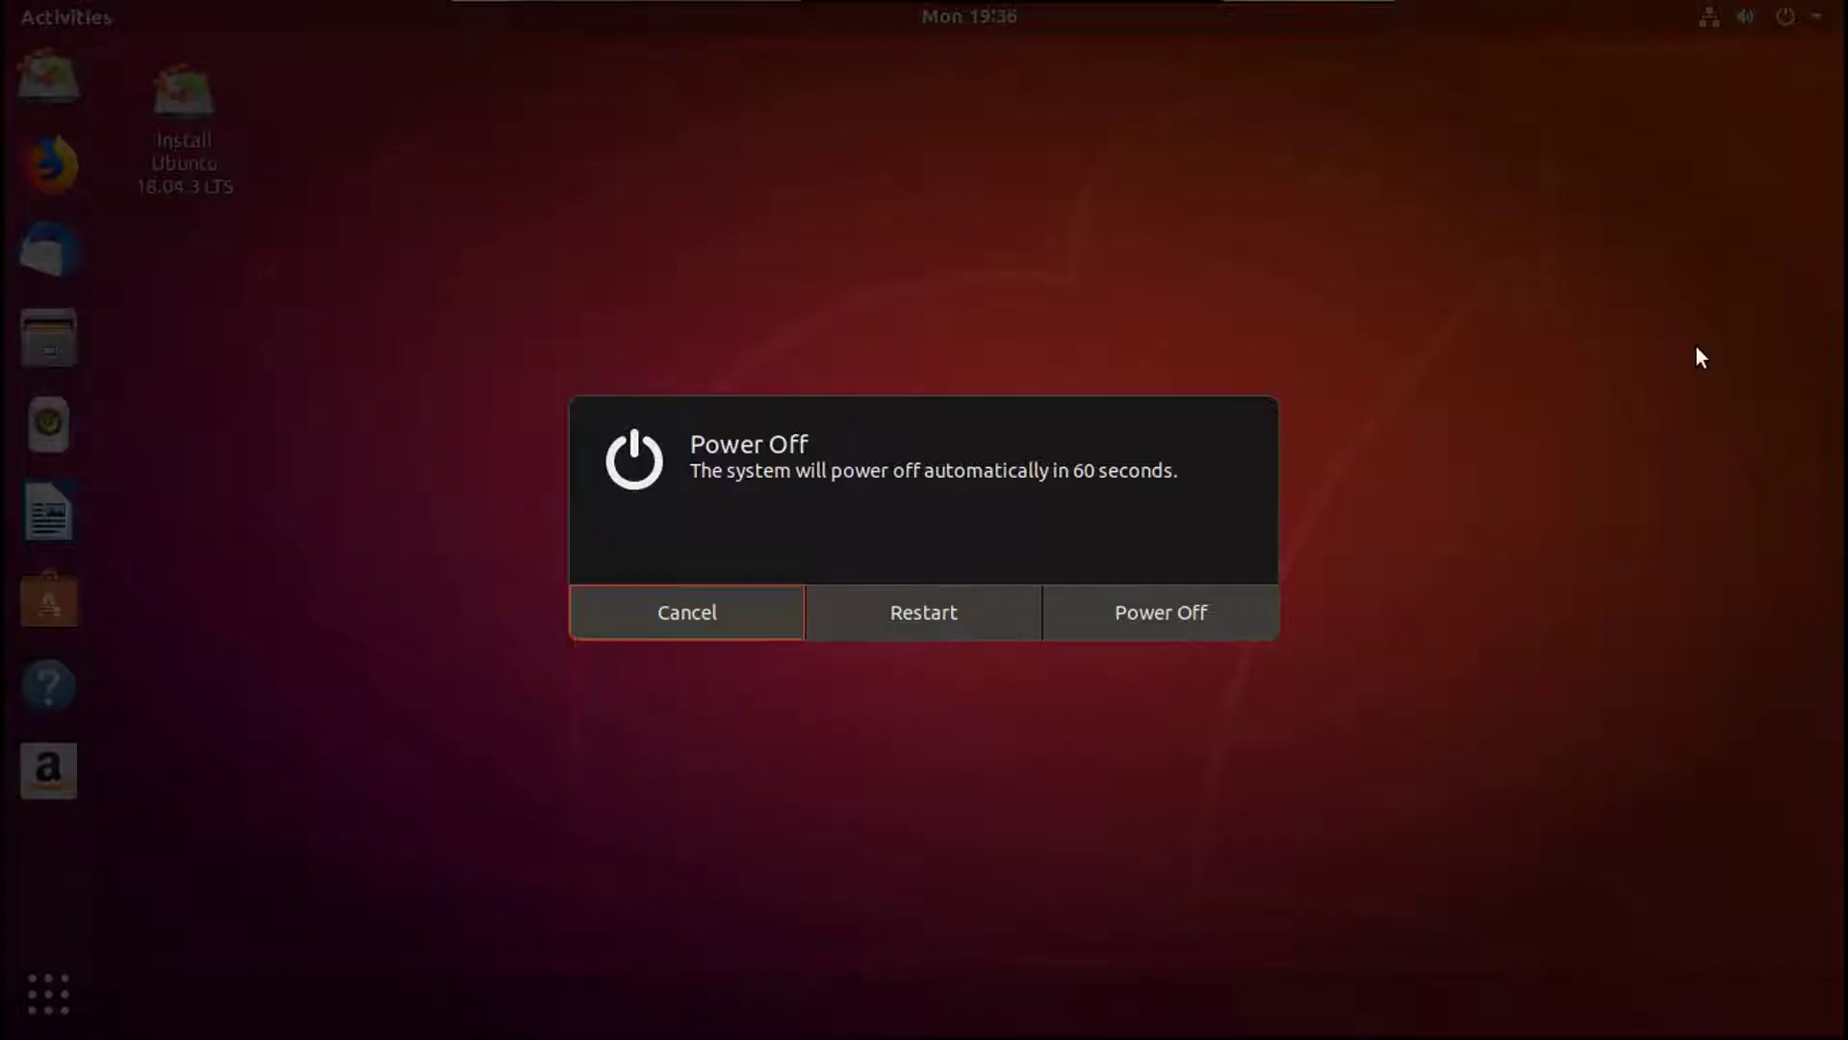
{"action": "left_click", "coordinate": [947, 614]}
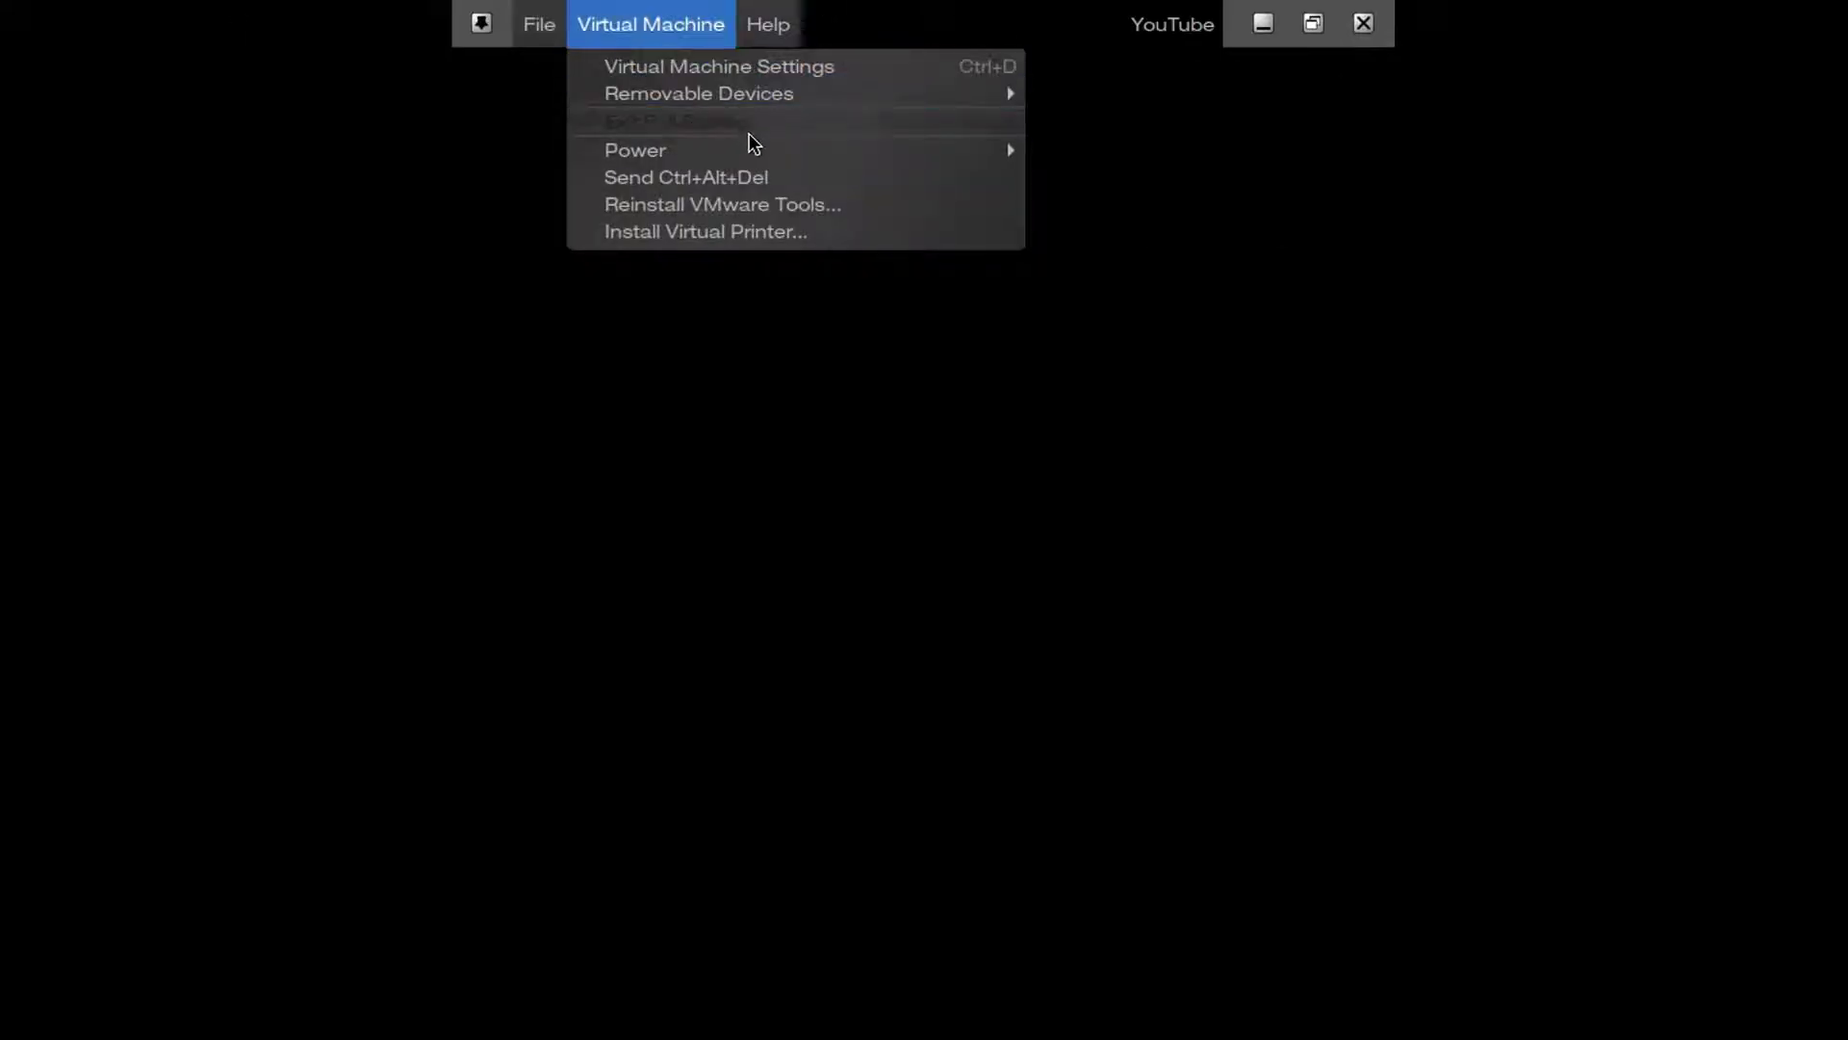
{"action": "mouse_move", "coordinate": [794, 150]}
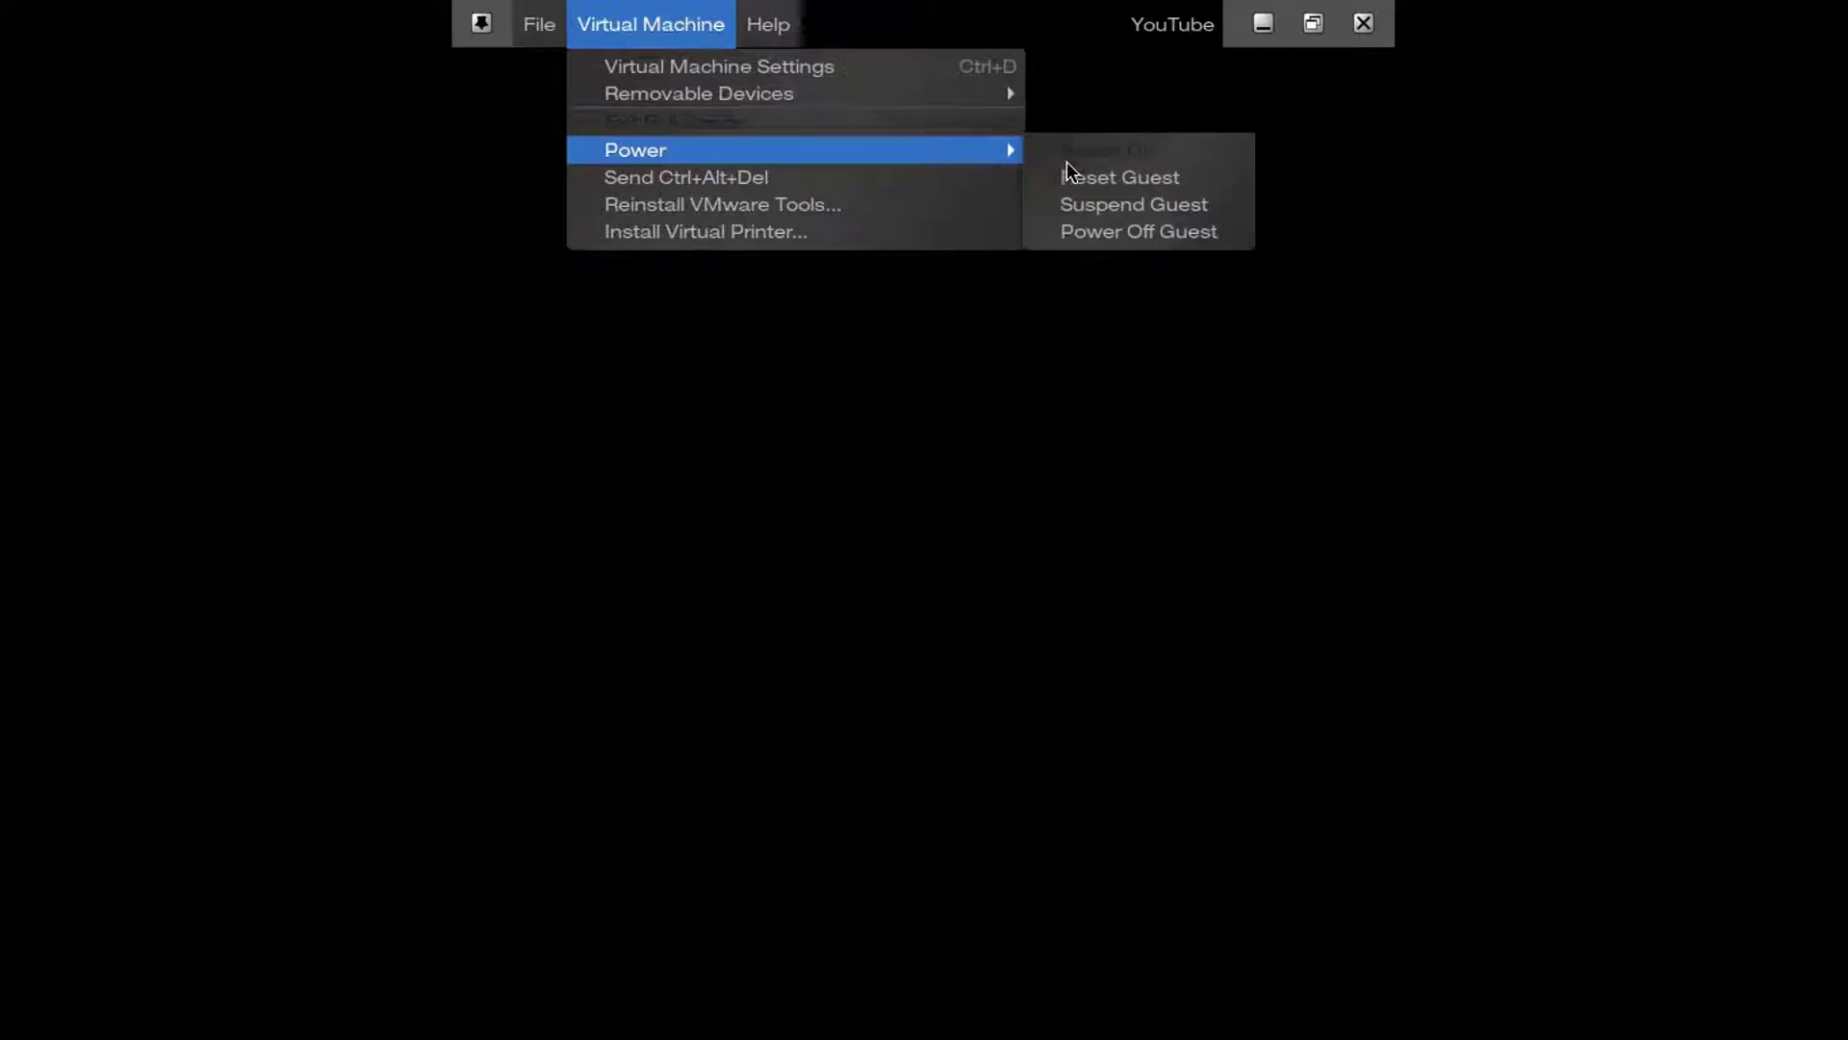
{"action": "left_click", "coordinate": [1086, 177]}
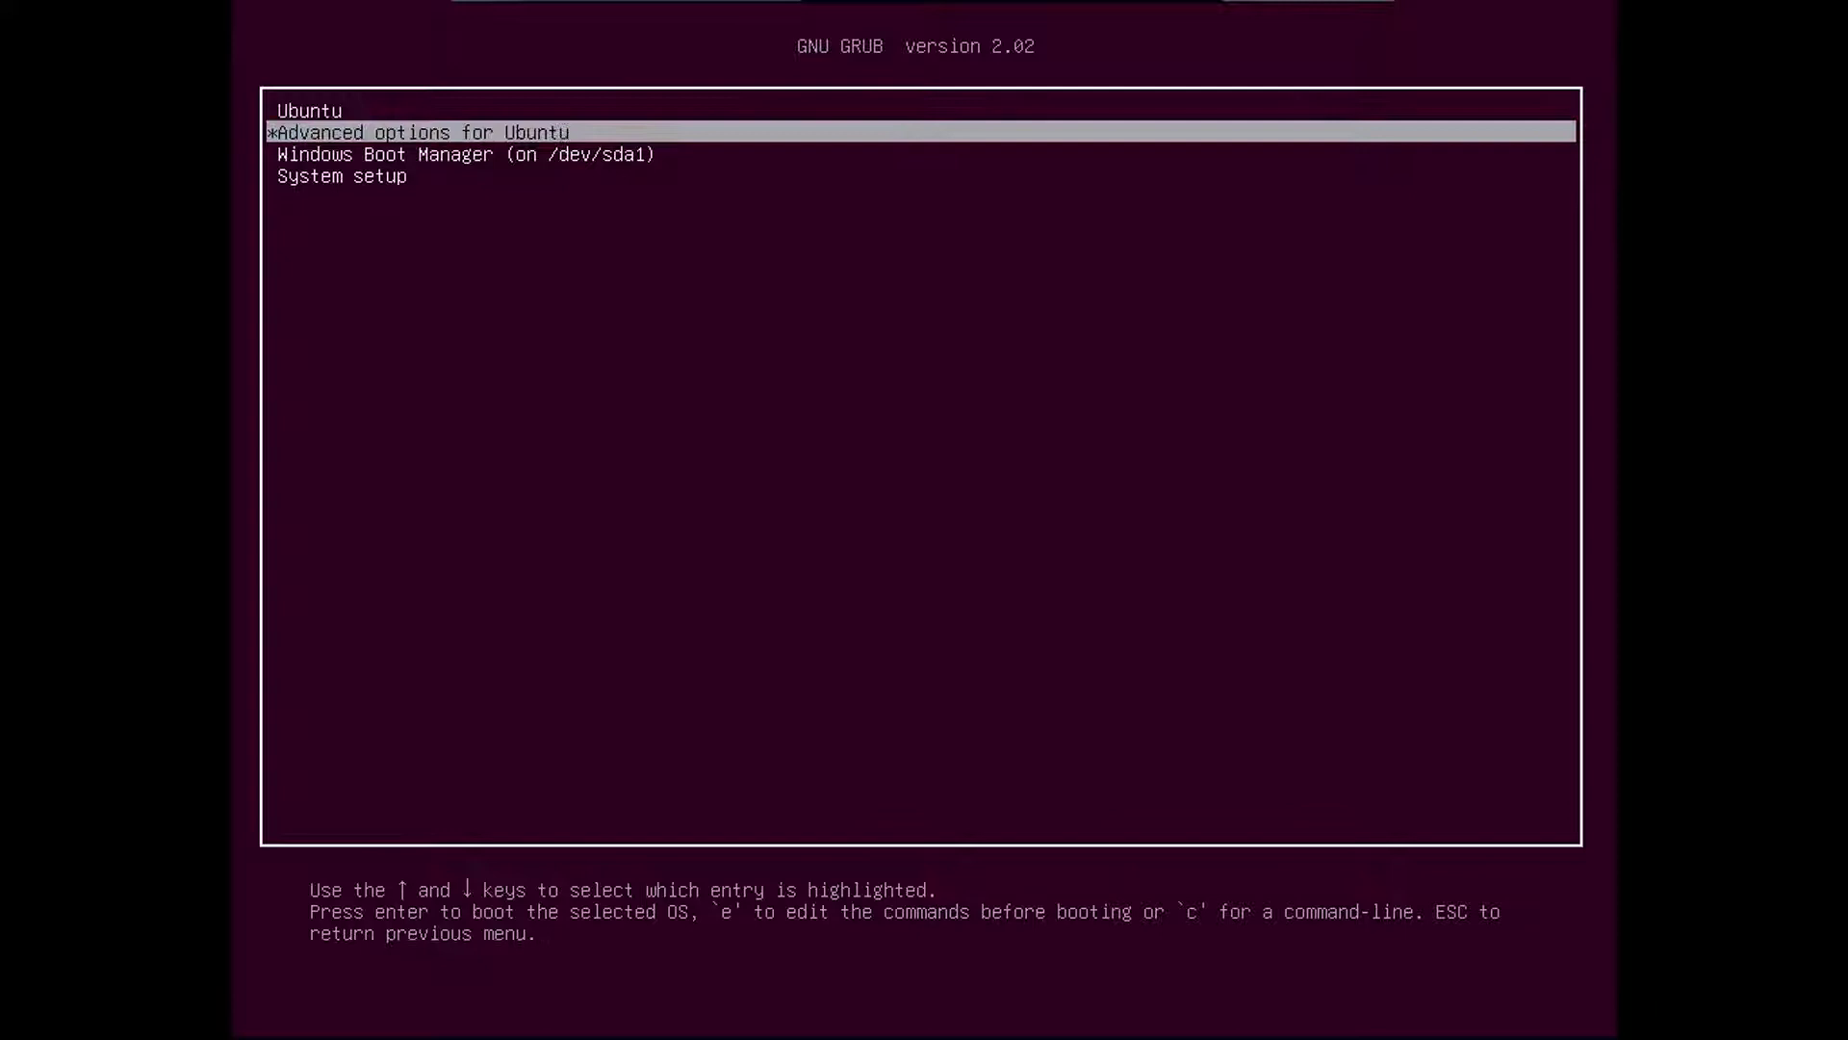
{"action": "key", "text": "Down"}
{"action": "key", "text": "Down"}
Boot the Ubuntu GRUB entry and sign in with the account password.
{"action": "key", "text": "Up"}
{"action": "key", "text": "Up"}
{"action": "key", "text": "Up"}
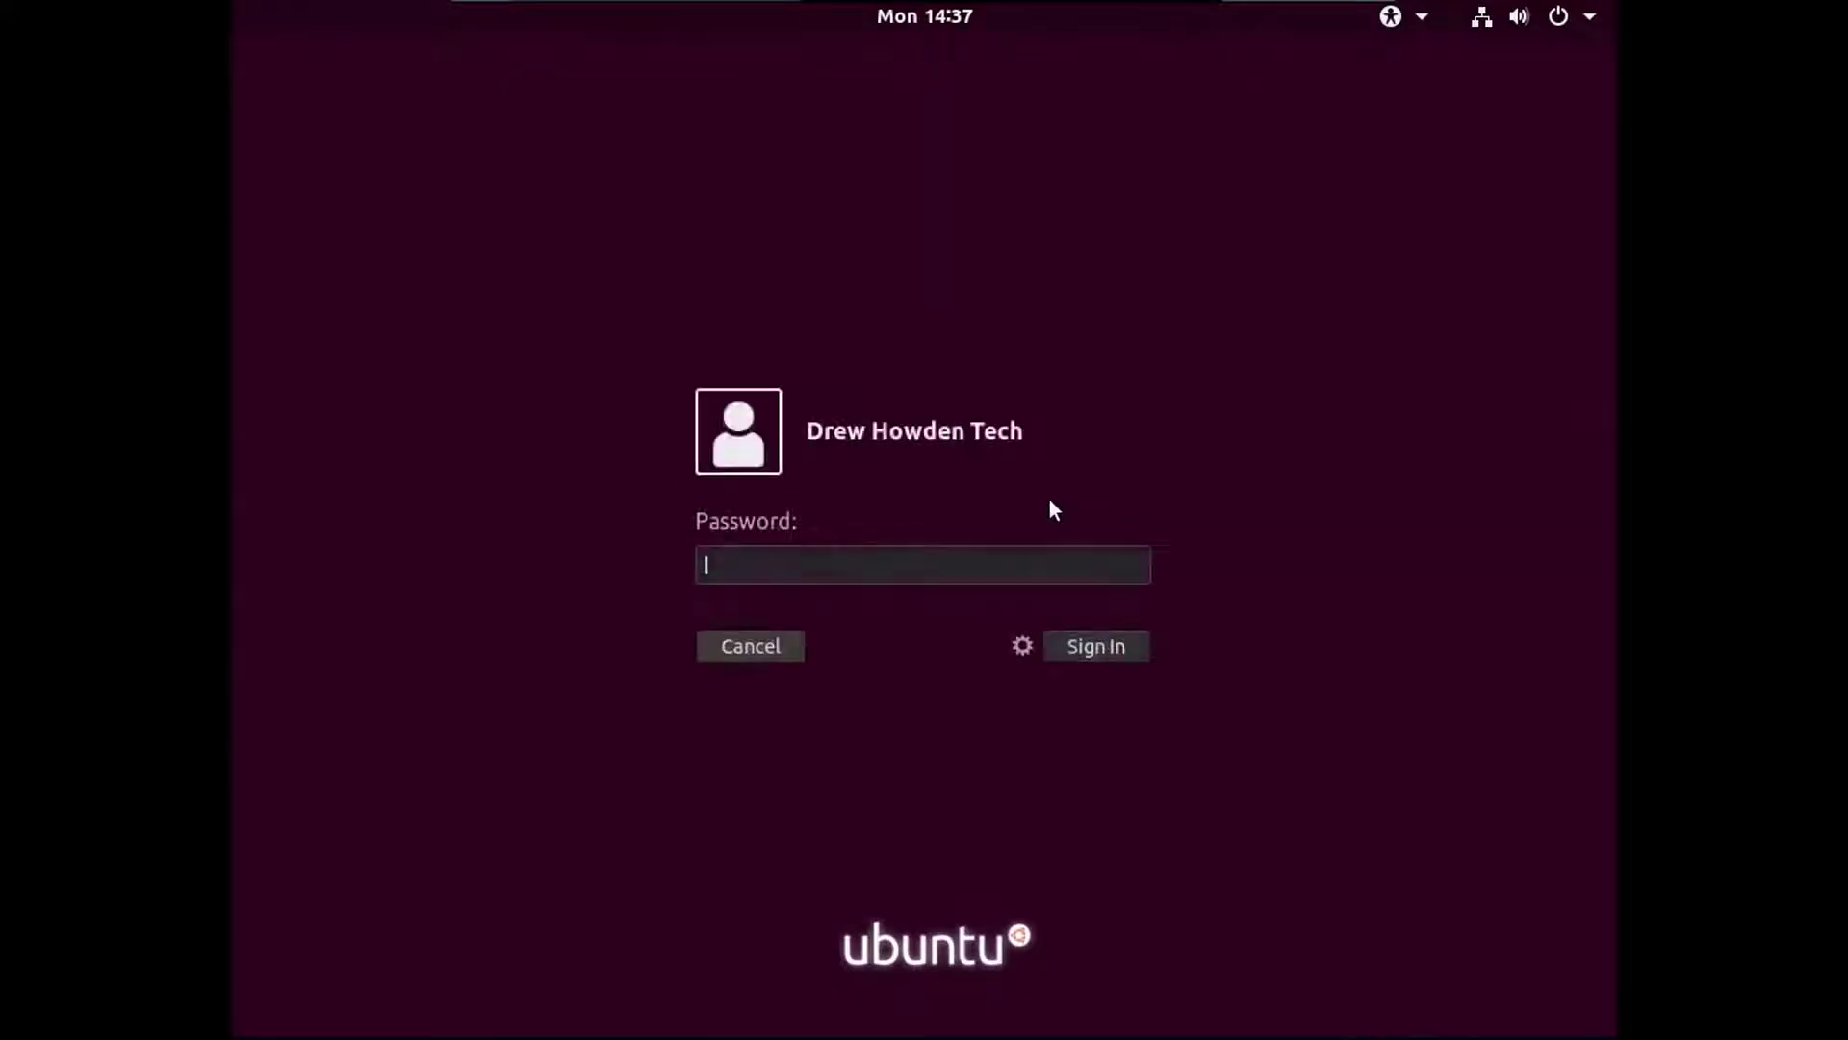
{"action": "type", "text": "•••••••"}
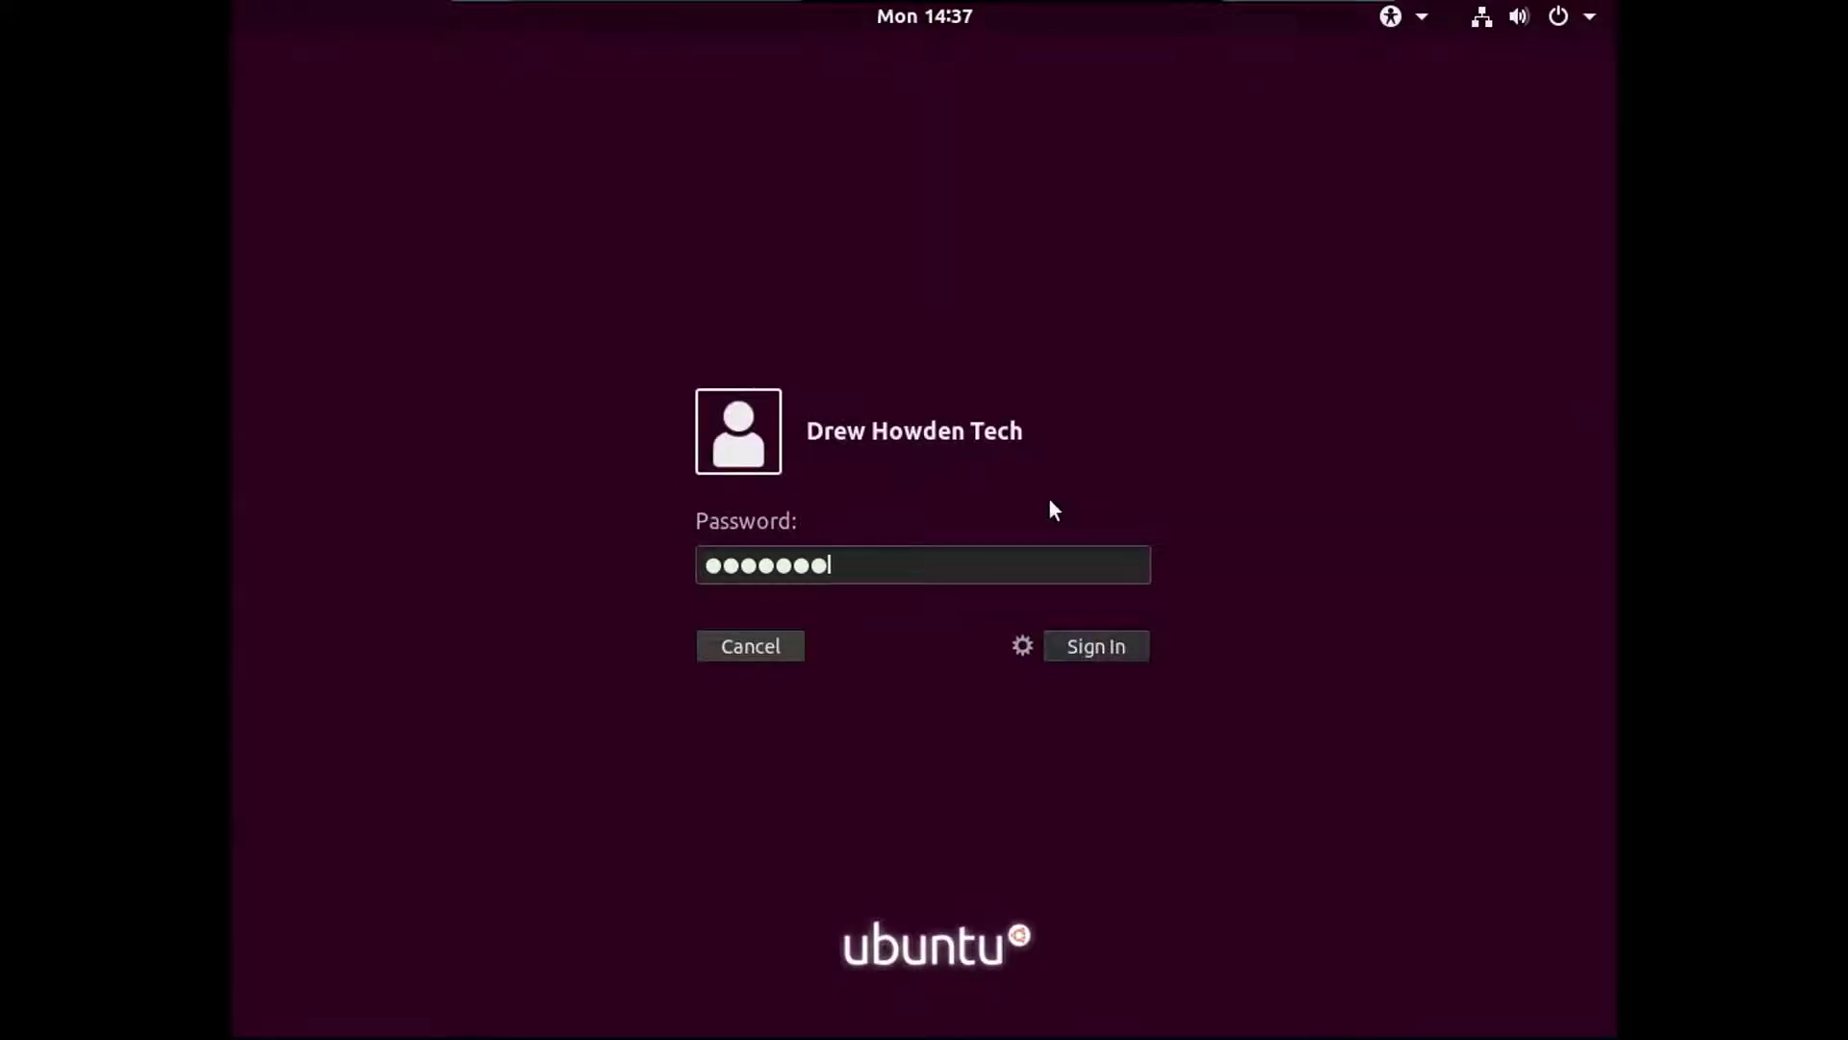
{"action": "type", "text": "••••••"}
{"action": "key", "text": "Return"}
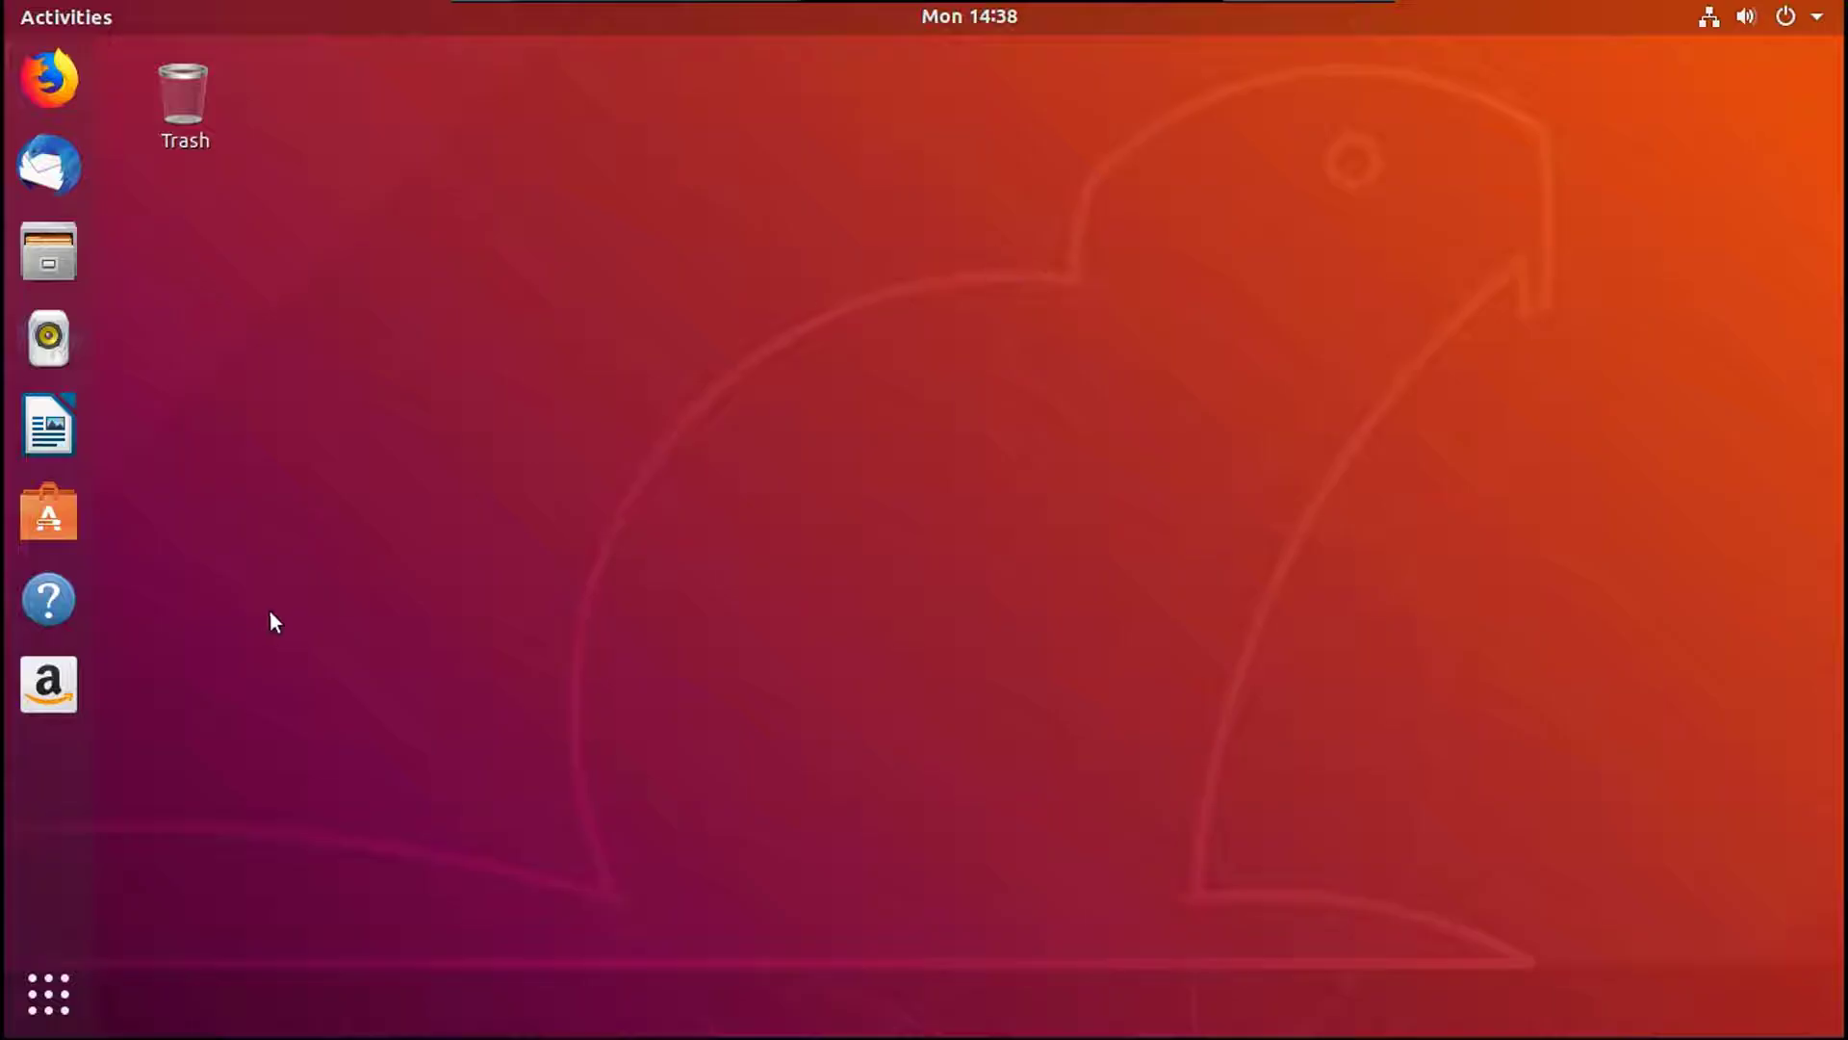
Launch Terminal from page 2 of the applications grid.
{"action": "left_click", "coordinate": [45, 990]}
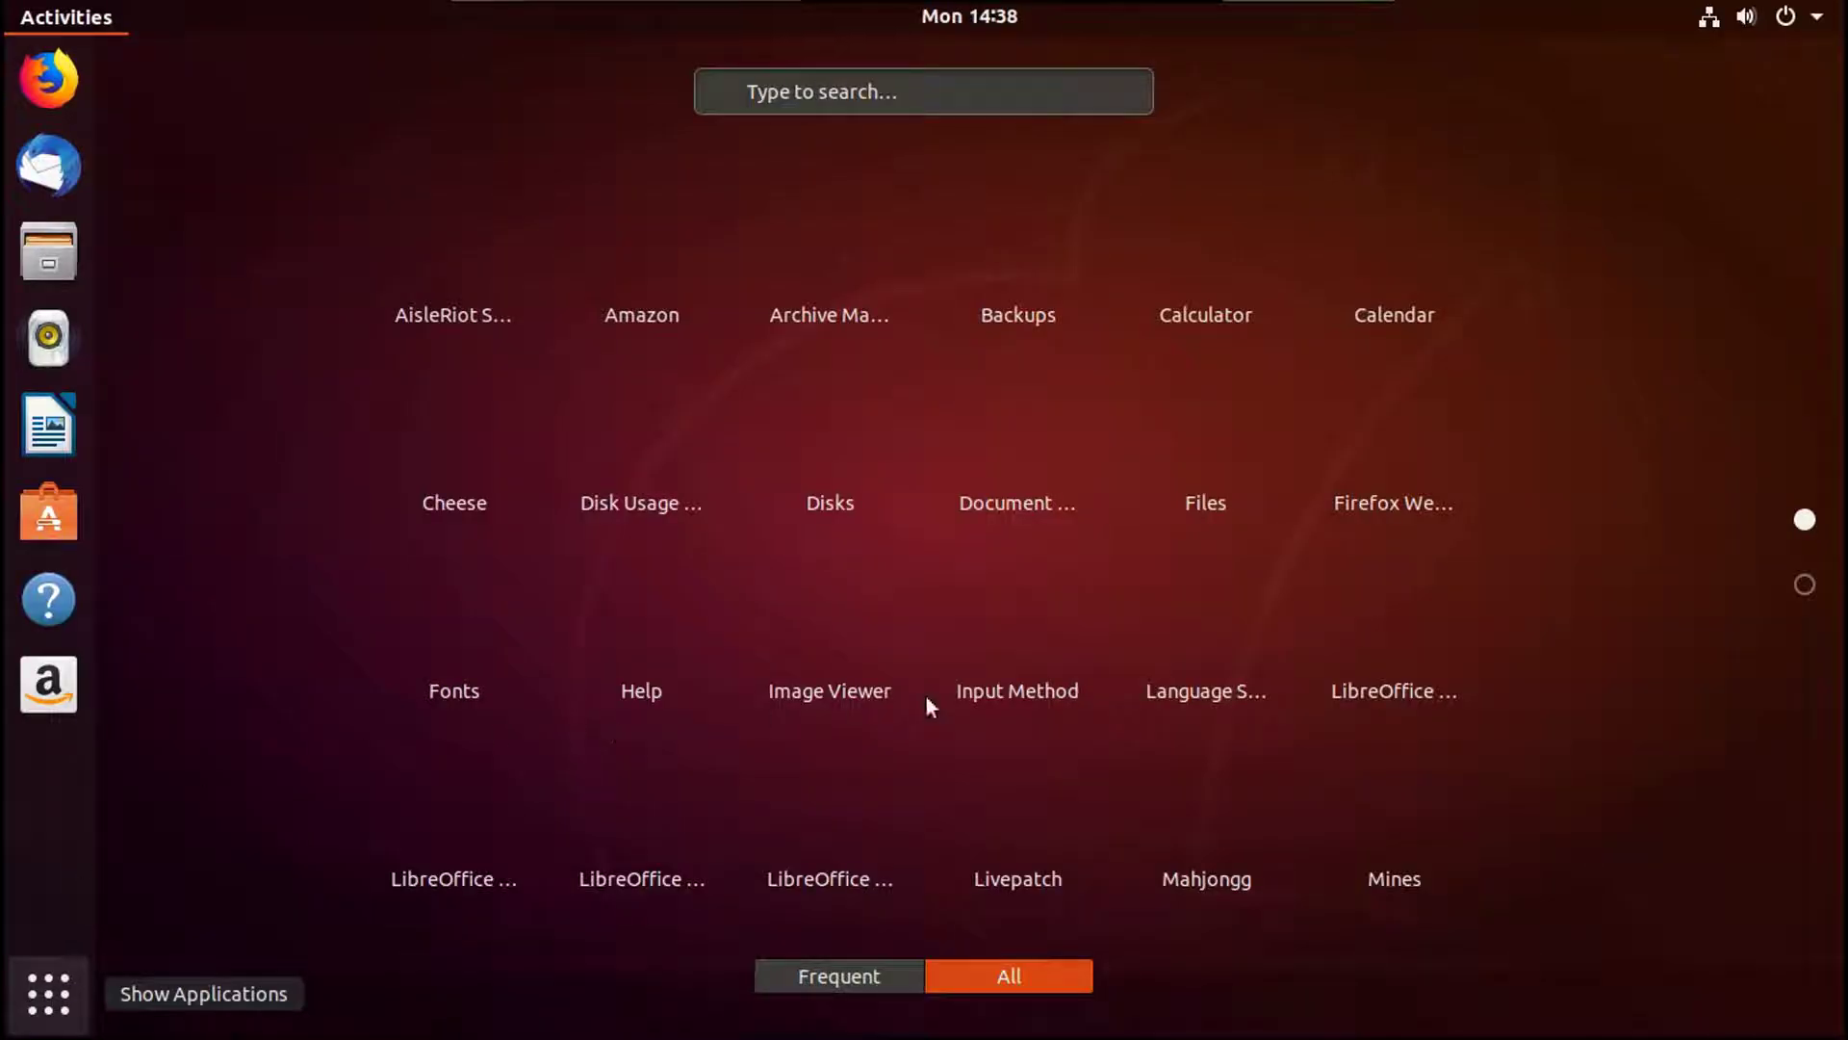
{"action": "scroll", "coordinate": [1188, 653], "scroll_direction": "down", "scroll_amount": 1}
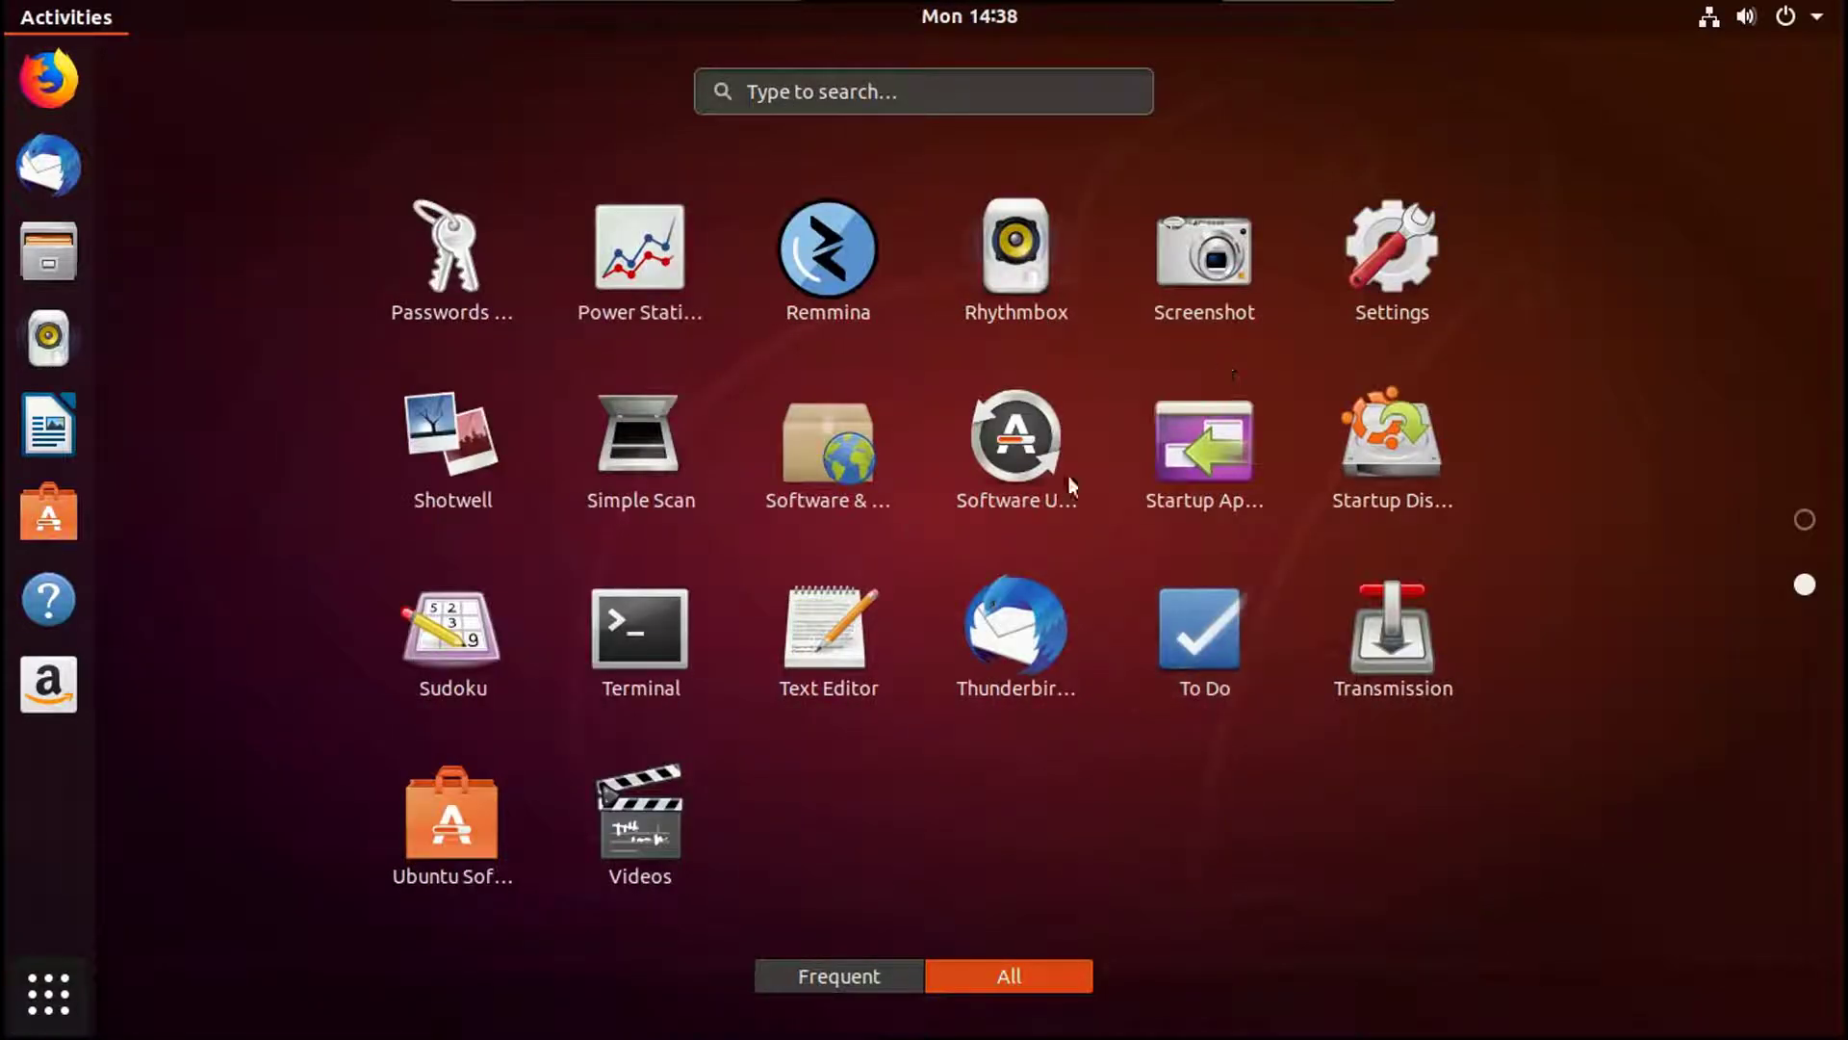
{"action": "left_click", "coordinate": [663, 639]}
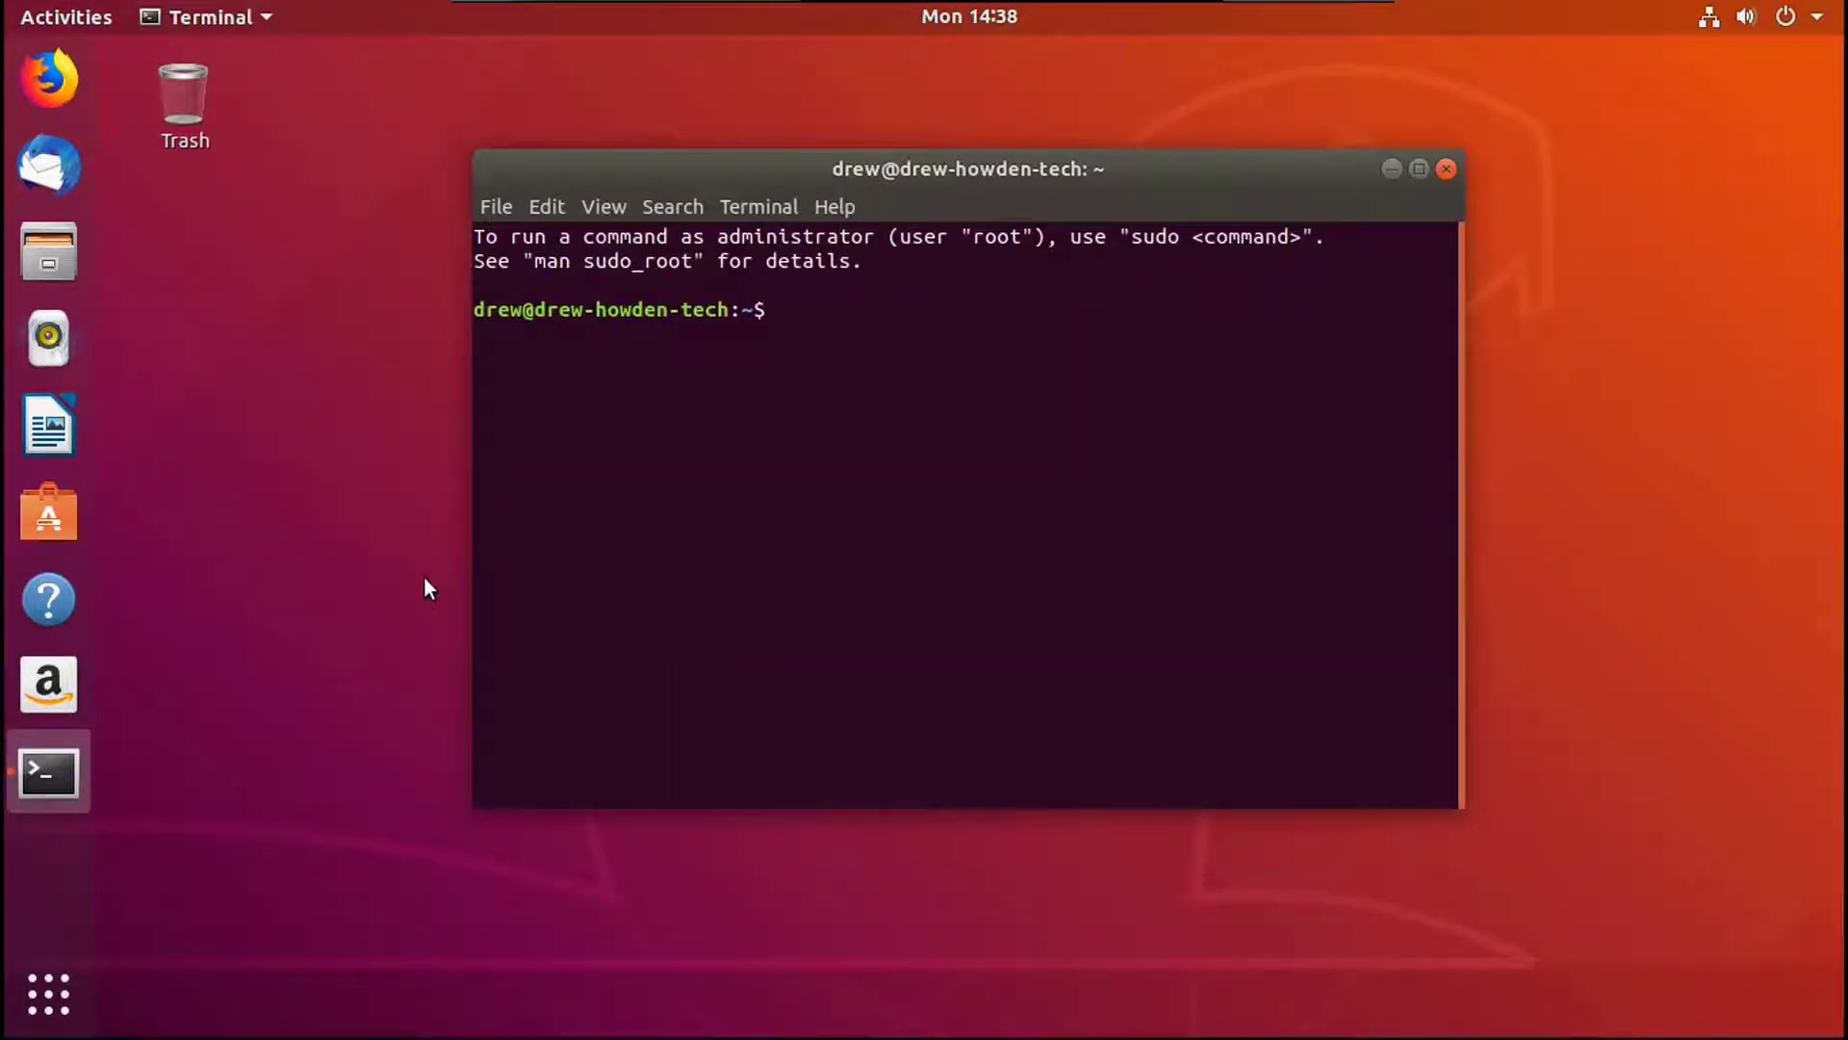
{"action": "type", "text": "sudo "}
{"action": "type", "text": "add"}
{"action": "type", "text": "-"}
{"action": "type", "text": "apt"}
{"action": "type", "text": "-re"}
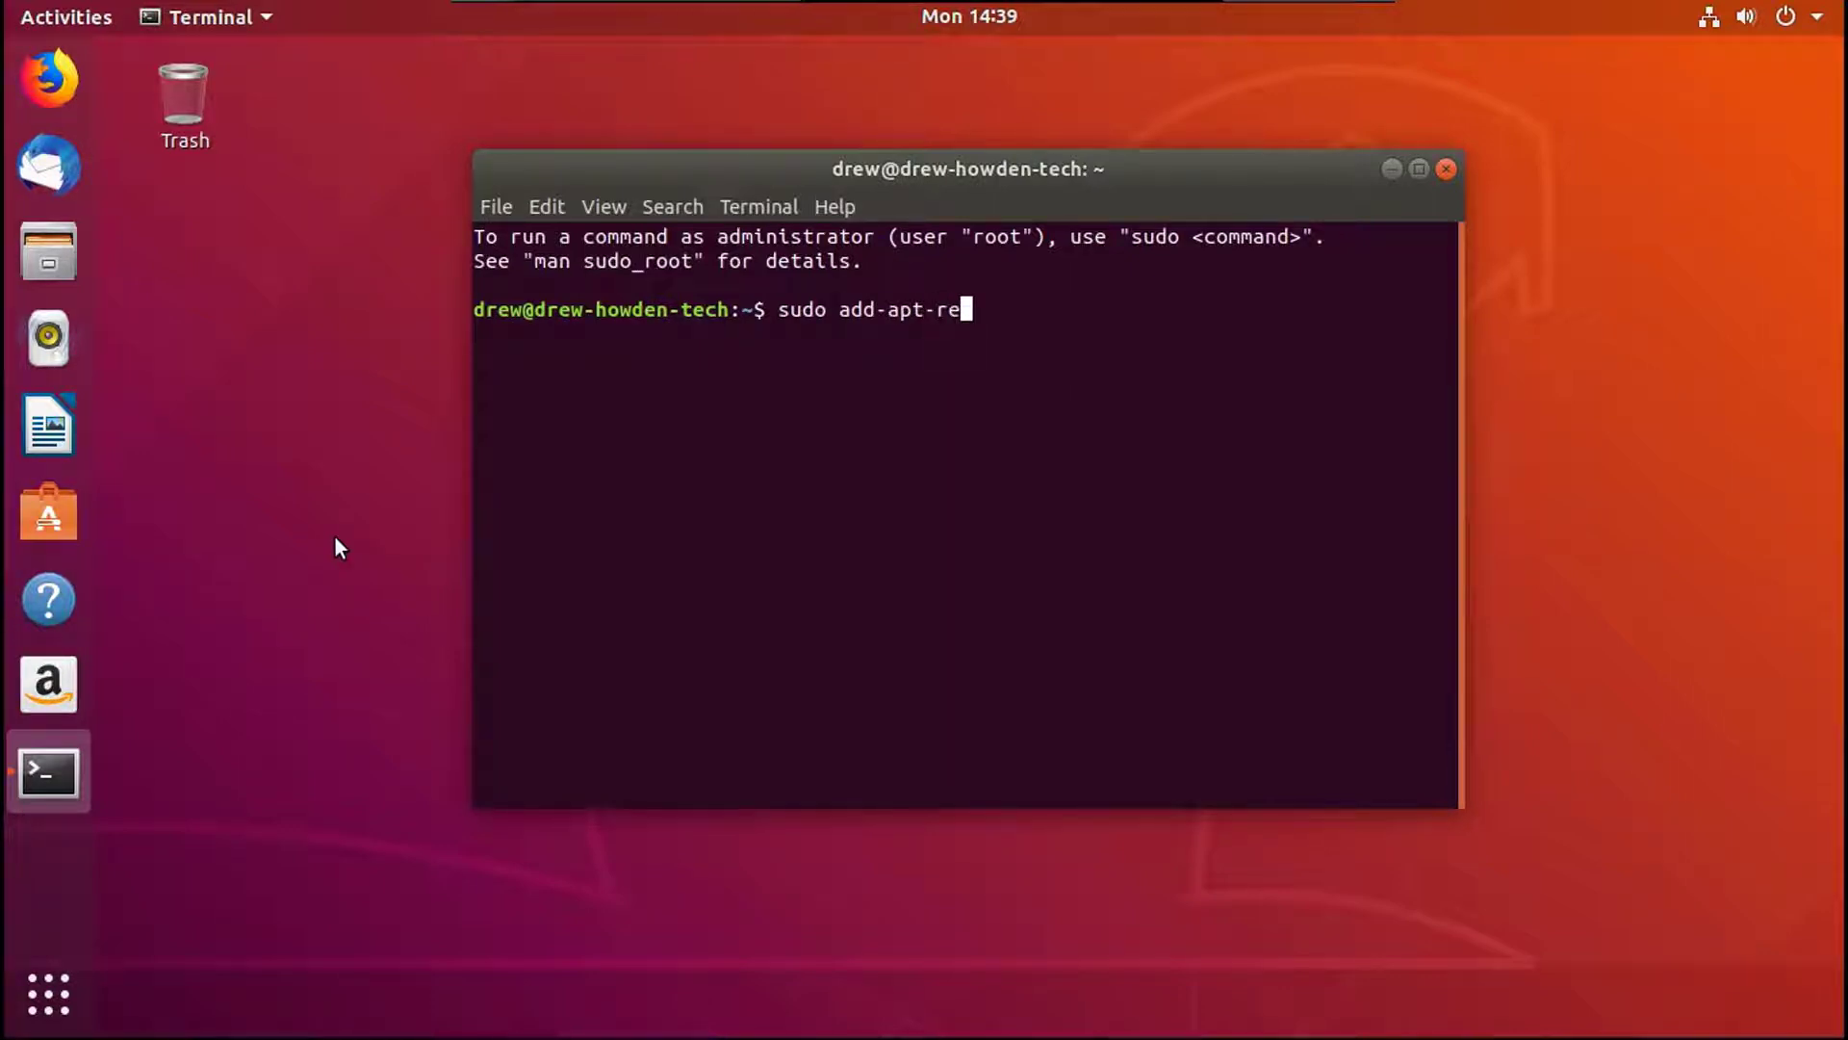
{"action": "type", "text": "po"}
{"action": "type", "text": "sitor"}
{"action": "type", "text": "y"}
{"action": "type", "text": " pp"}
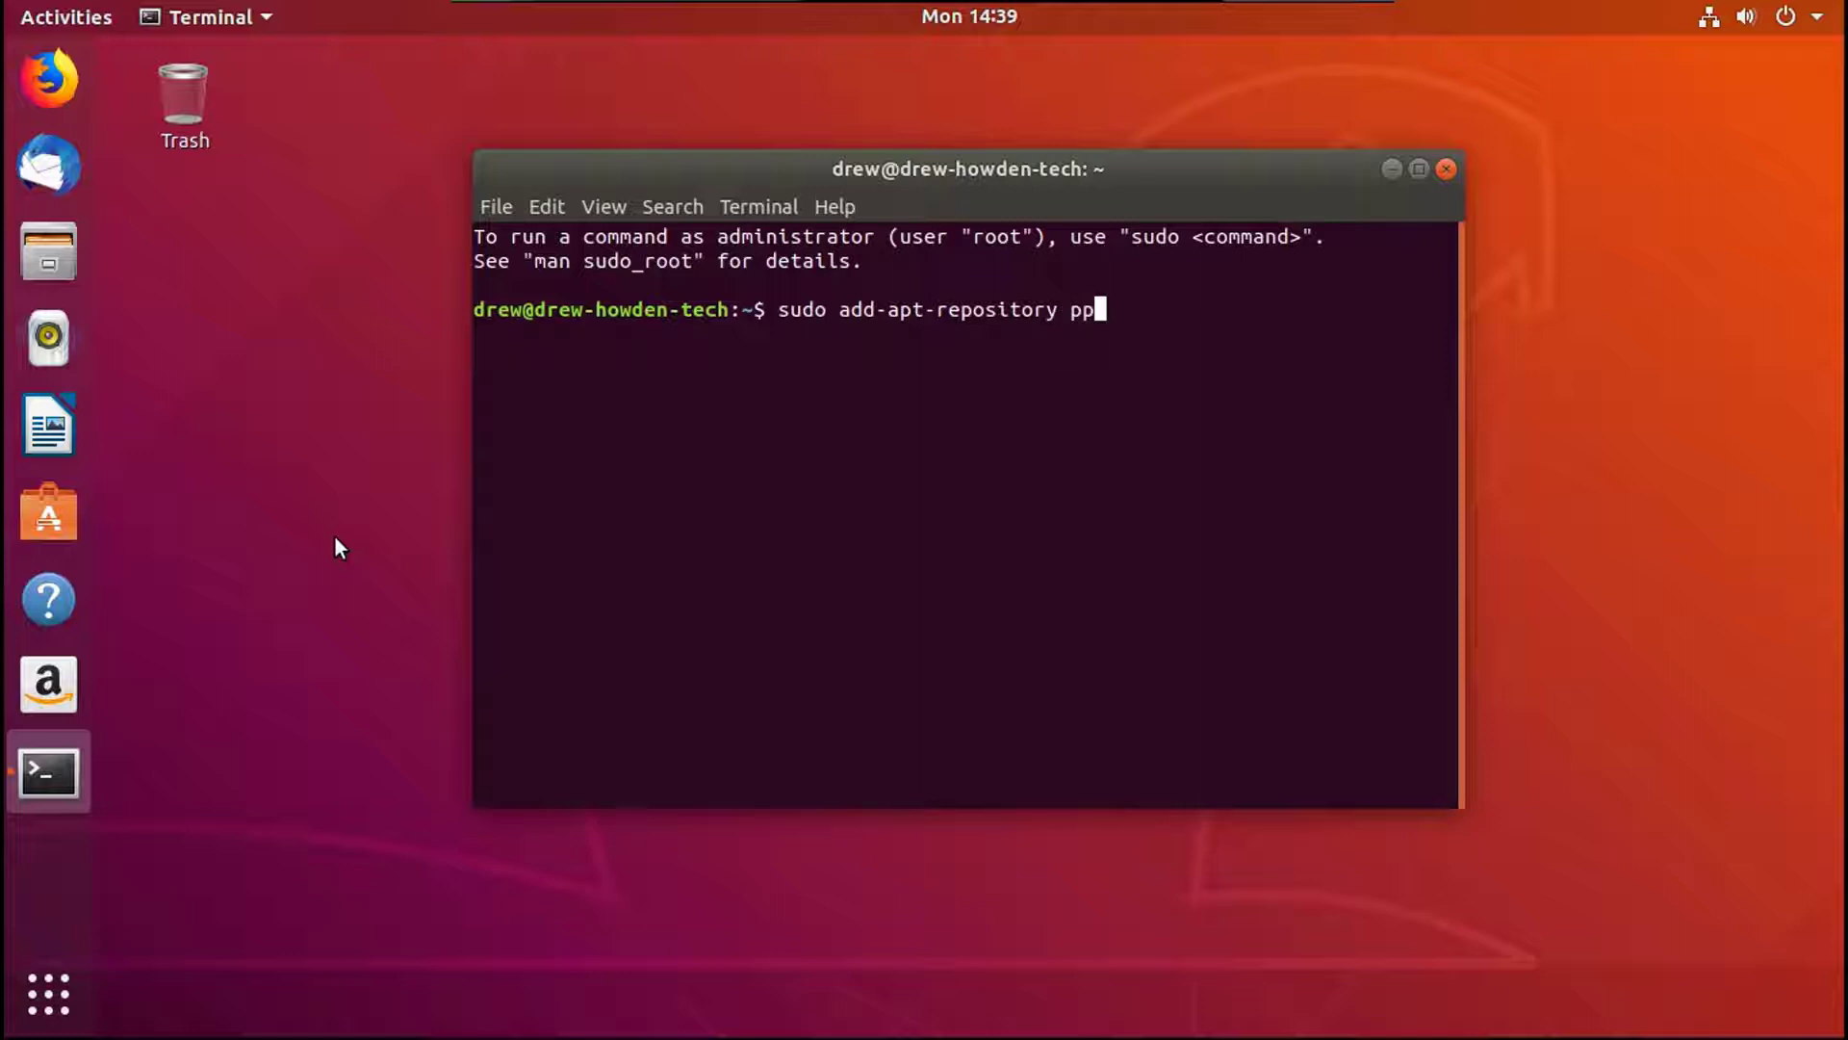
{"action": "type", "text": "a:dan"}
{"action": "type", "text": "ielri"}
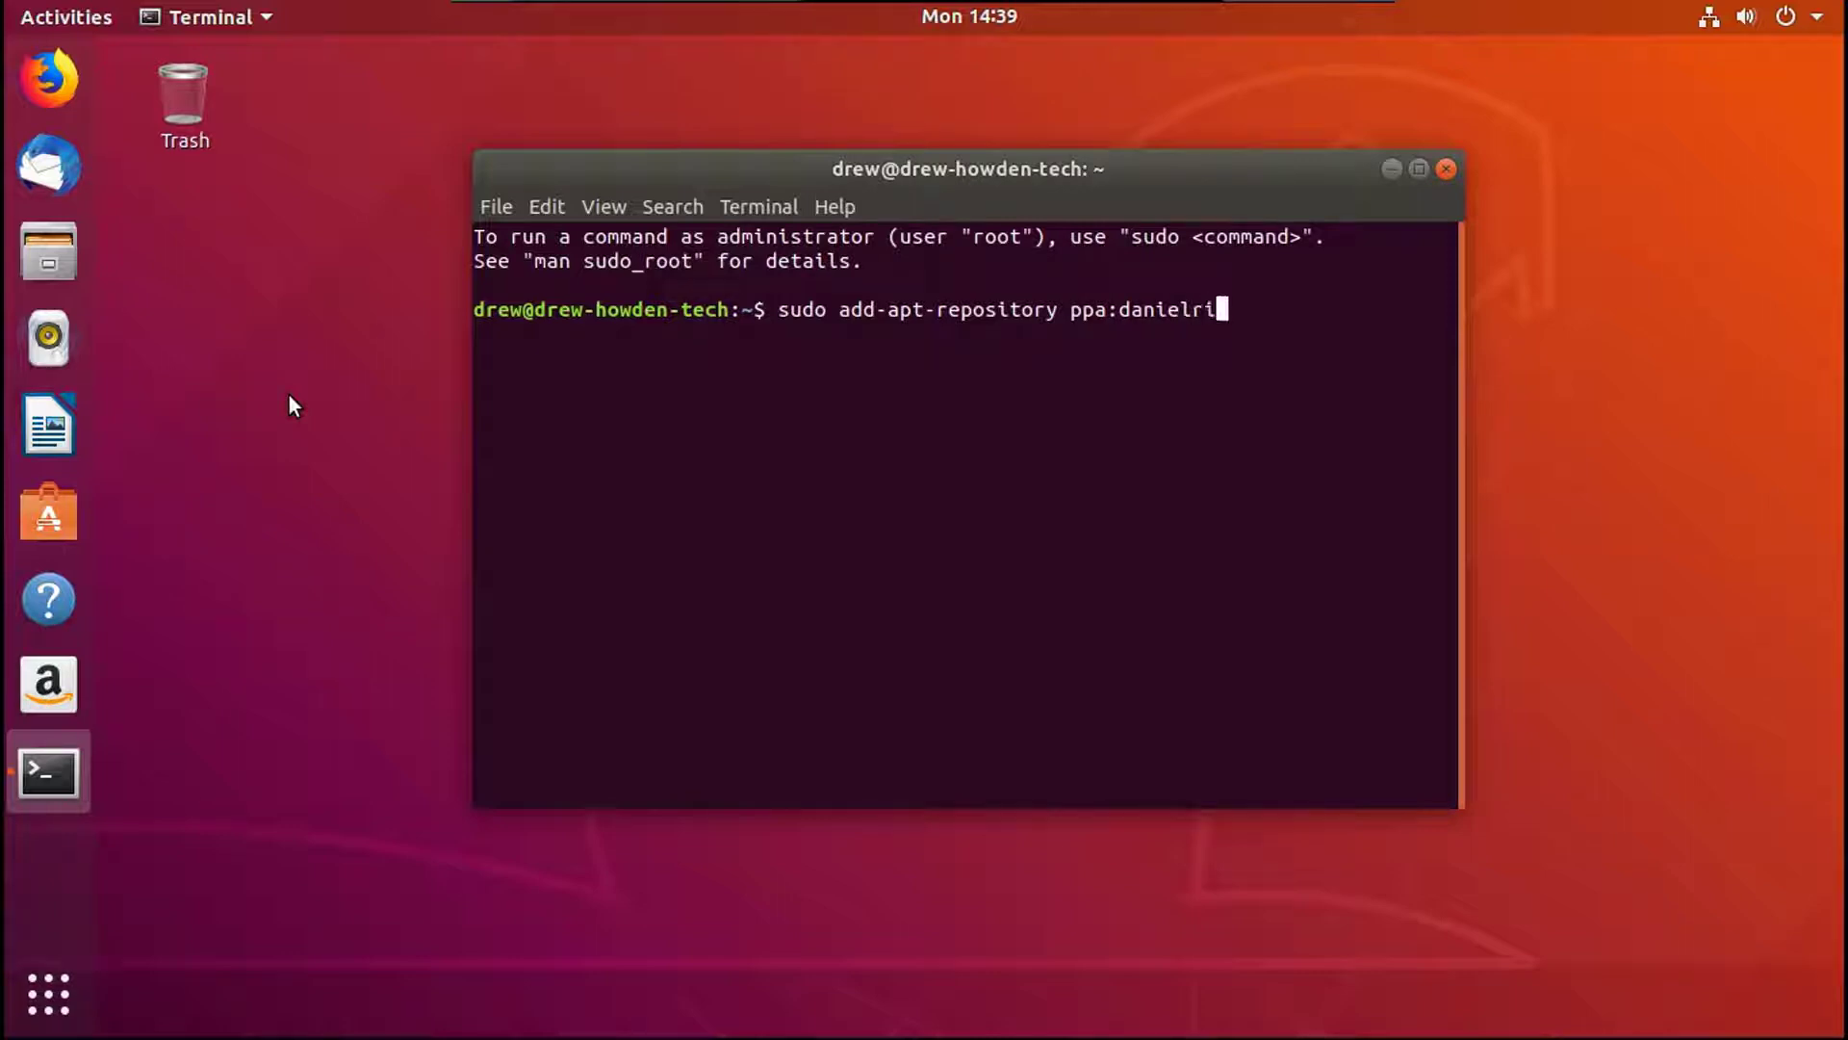
{"action": "type", "text": "chter"}
{"action": "type", "text": "2007"}
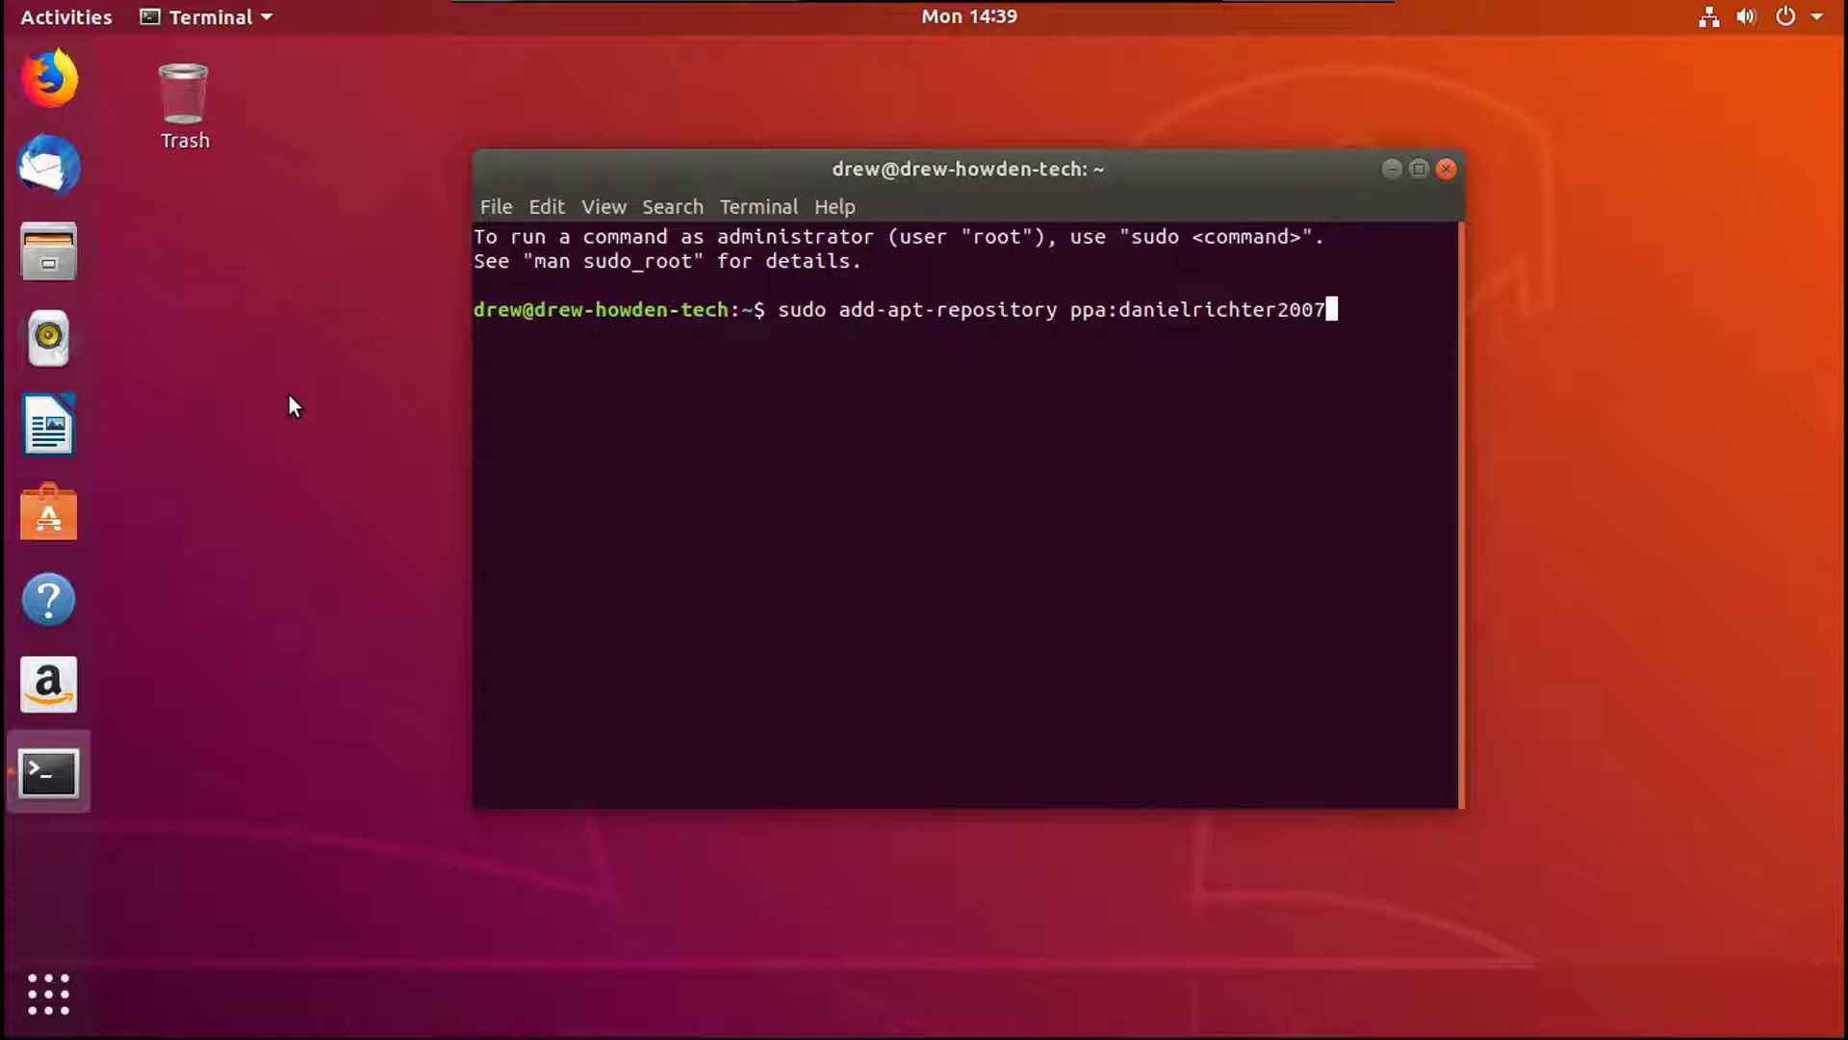
{"action": "type", "text": "/"}
{"action": "type", "text": "gru"}
{"action": "type", "text": "b-cu"}
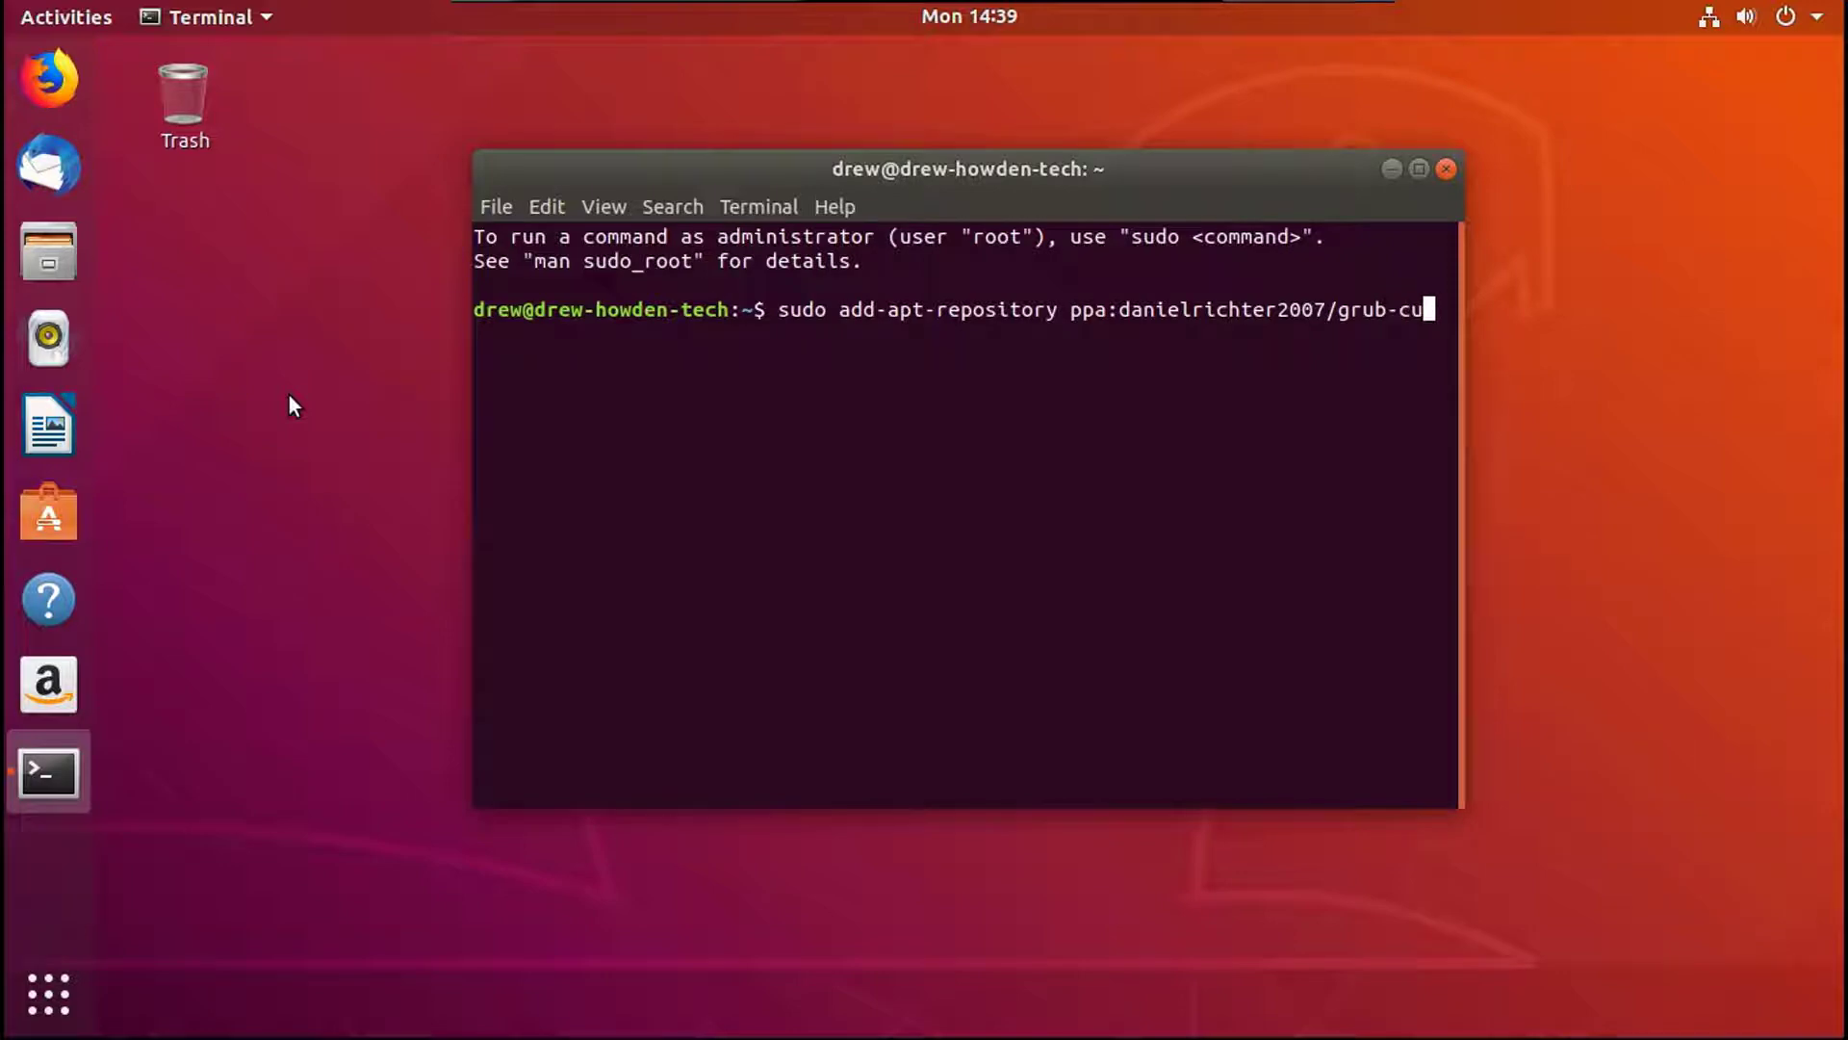
{"action": "type", "text": "stom"}
{"action": "type", "text": "ize"}
{"action": "type", "text": "r"}
Add the ppa:danielrichter2007/grub-customizer repository with sudo and confirm it.
{"action": "key", "text": "Return"}
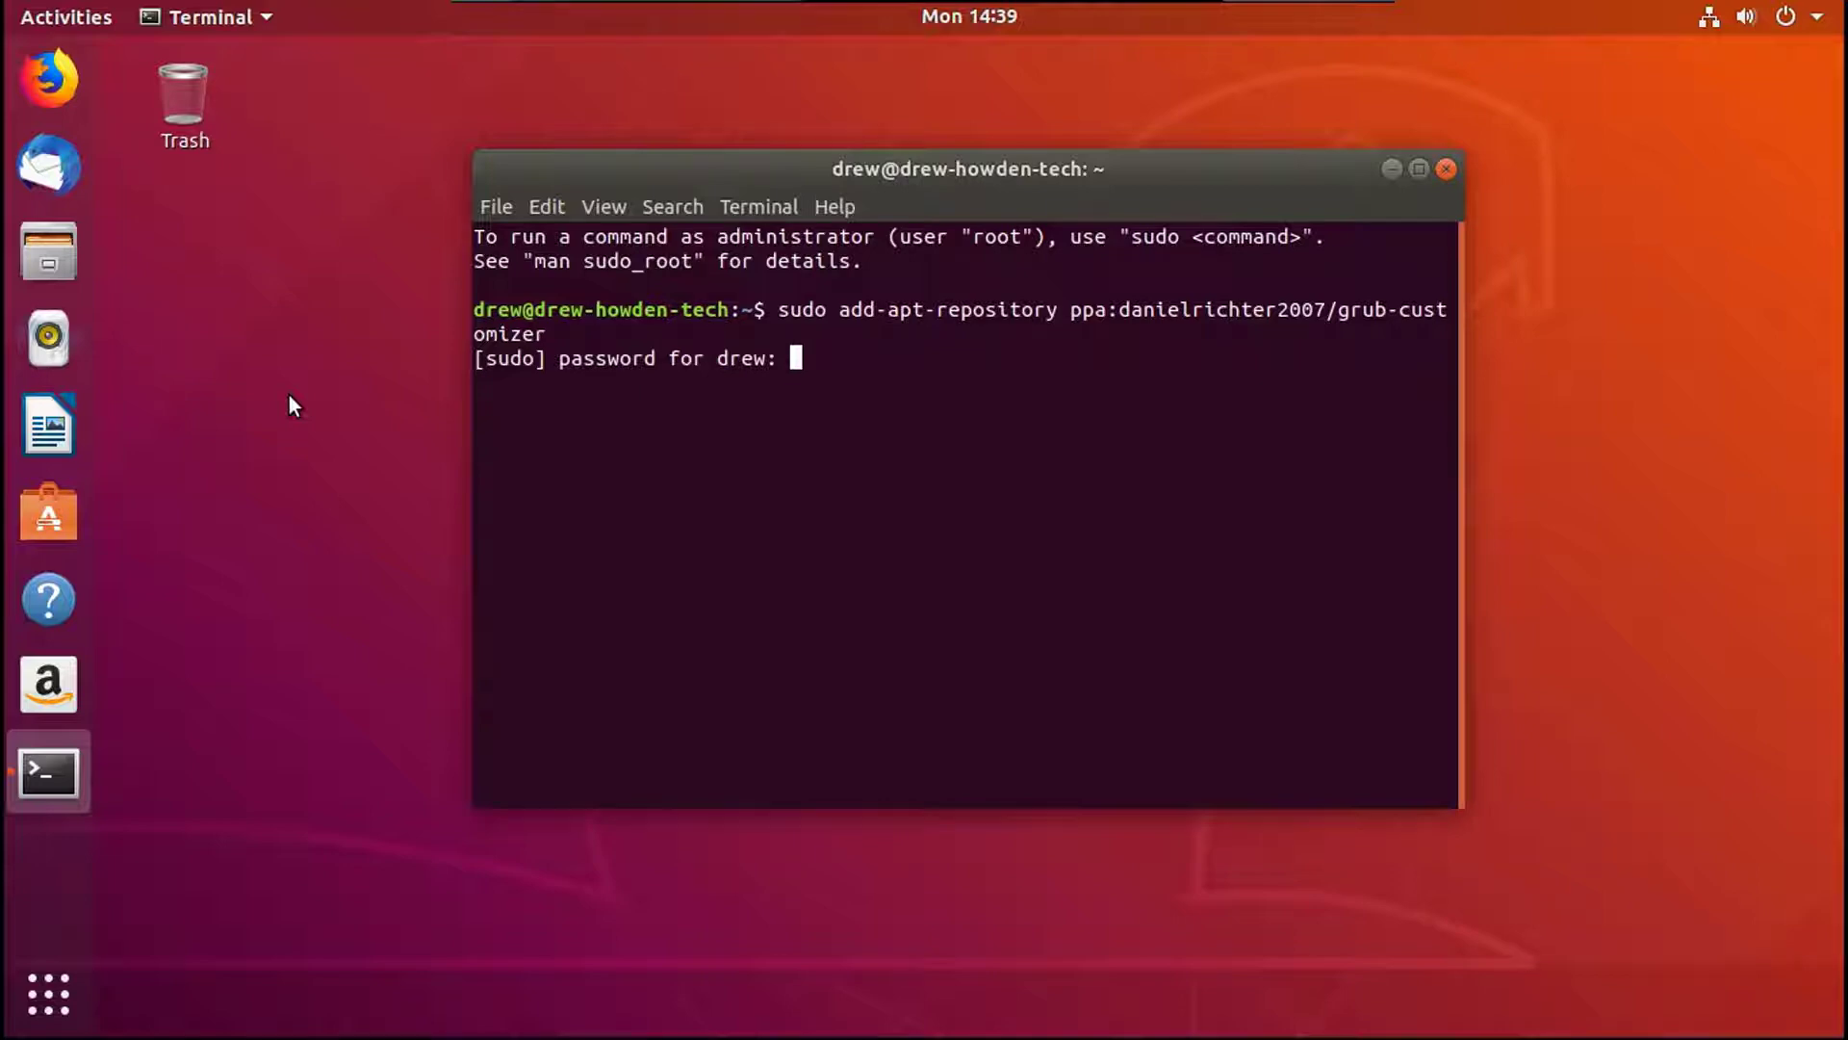
{"action": "key", "text": "Return"}
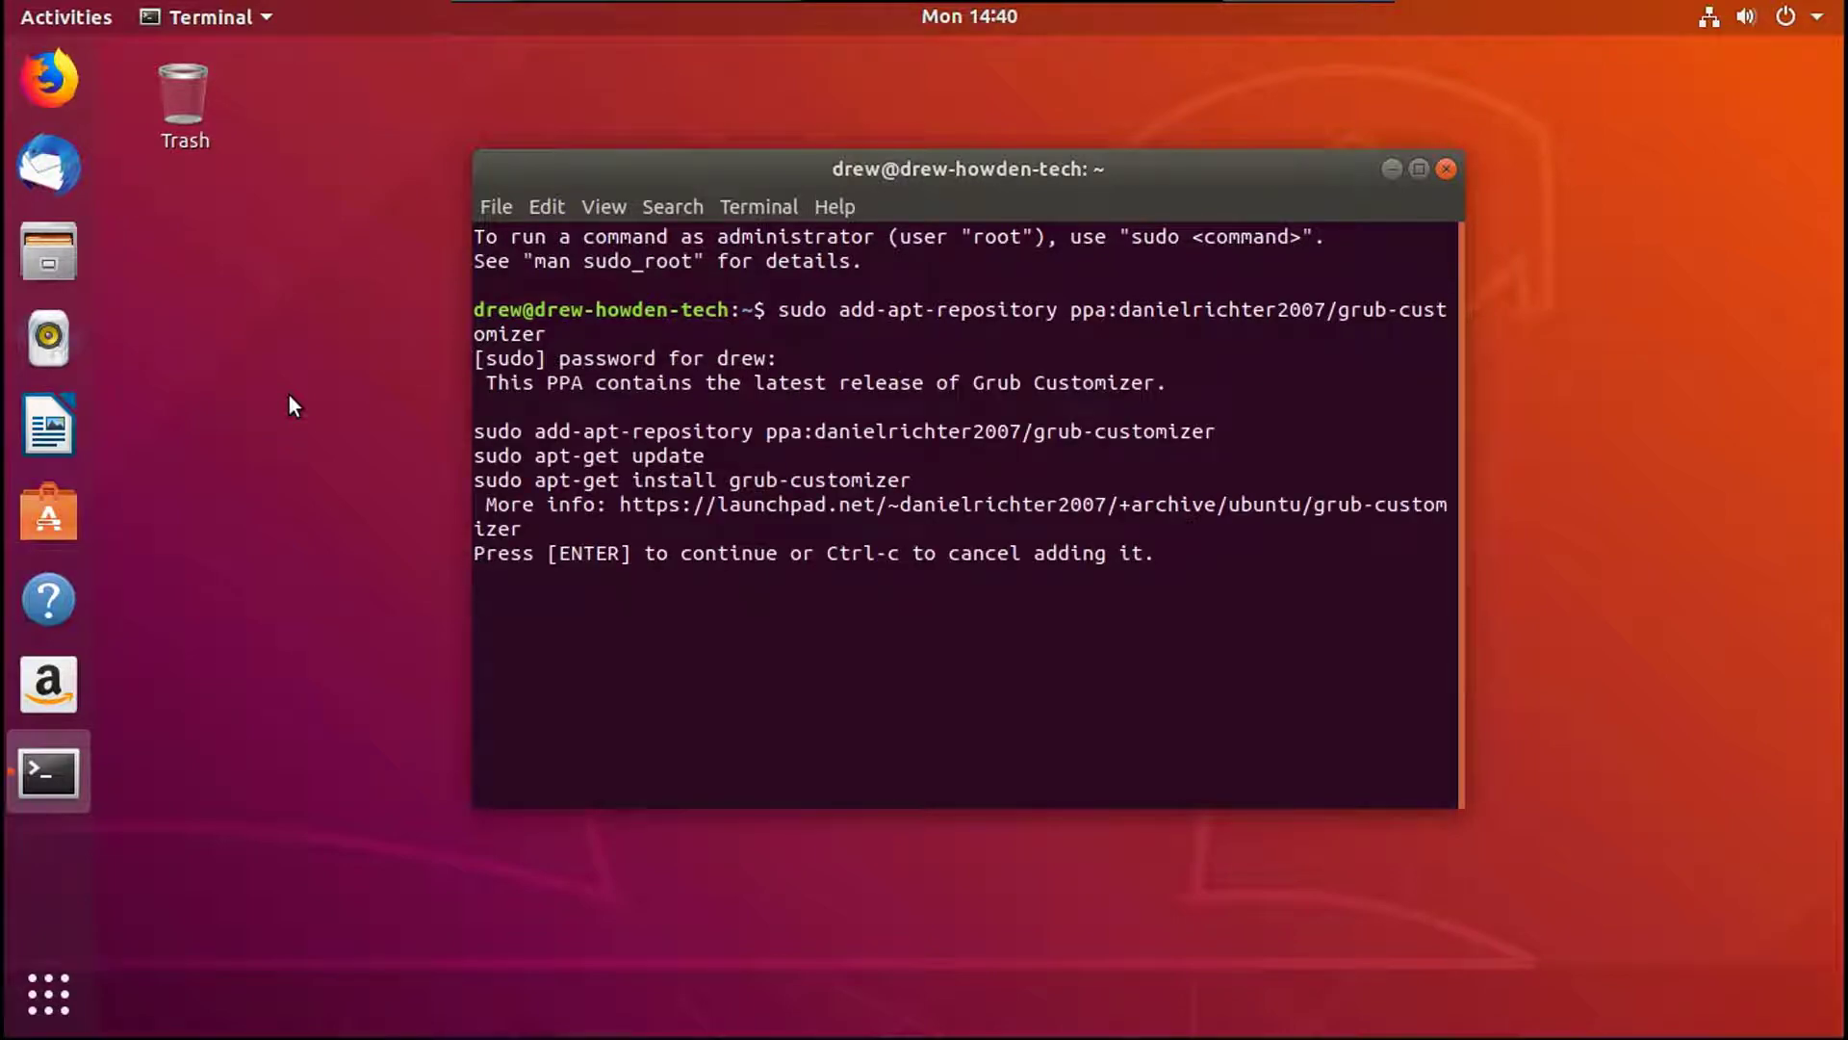
{"action": "key", "text": "Return"}
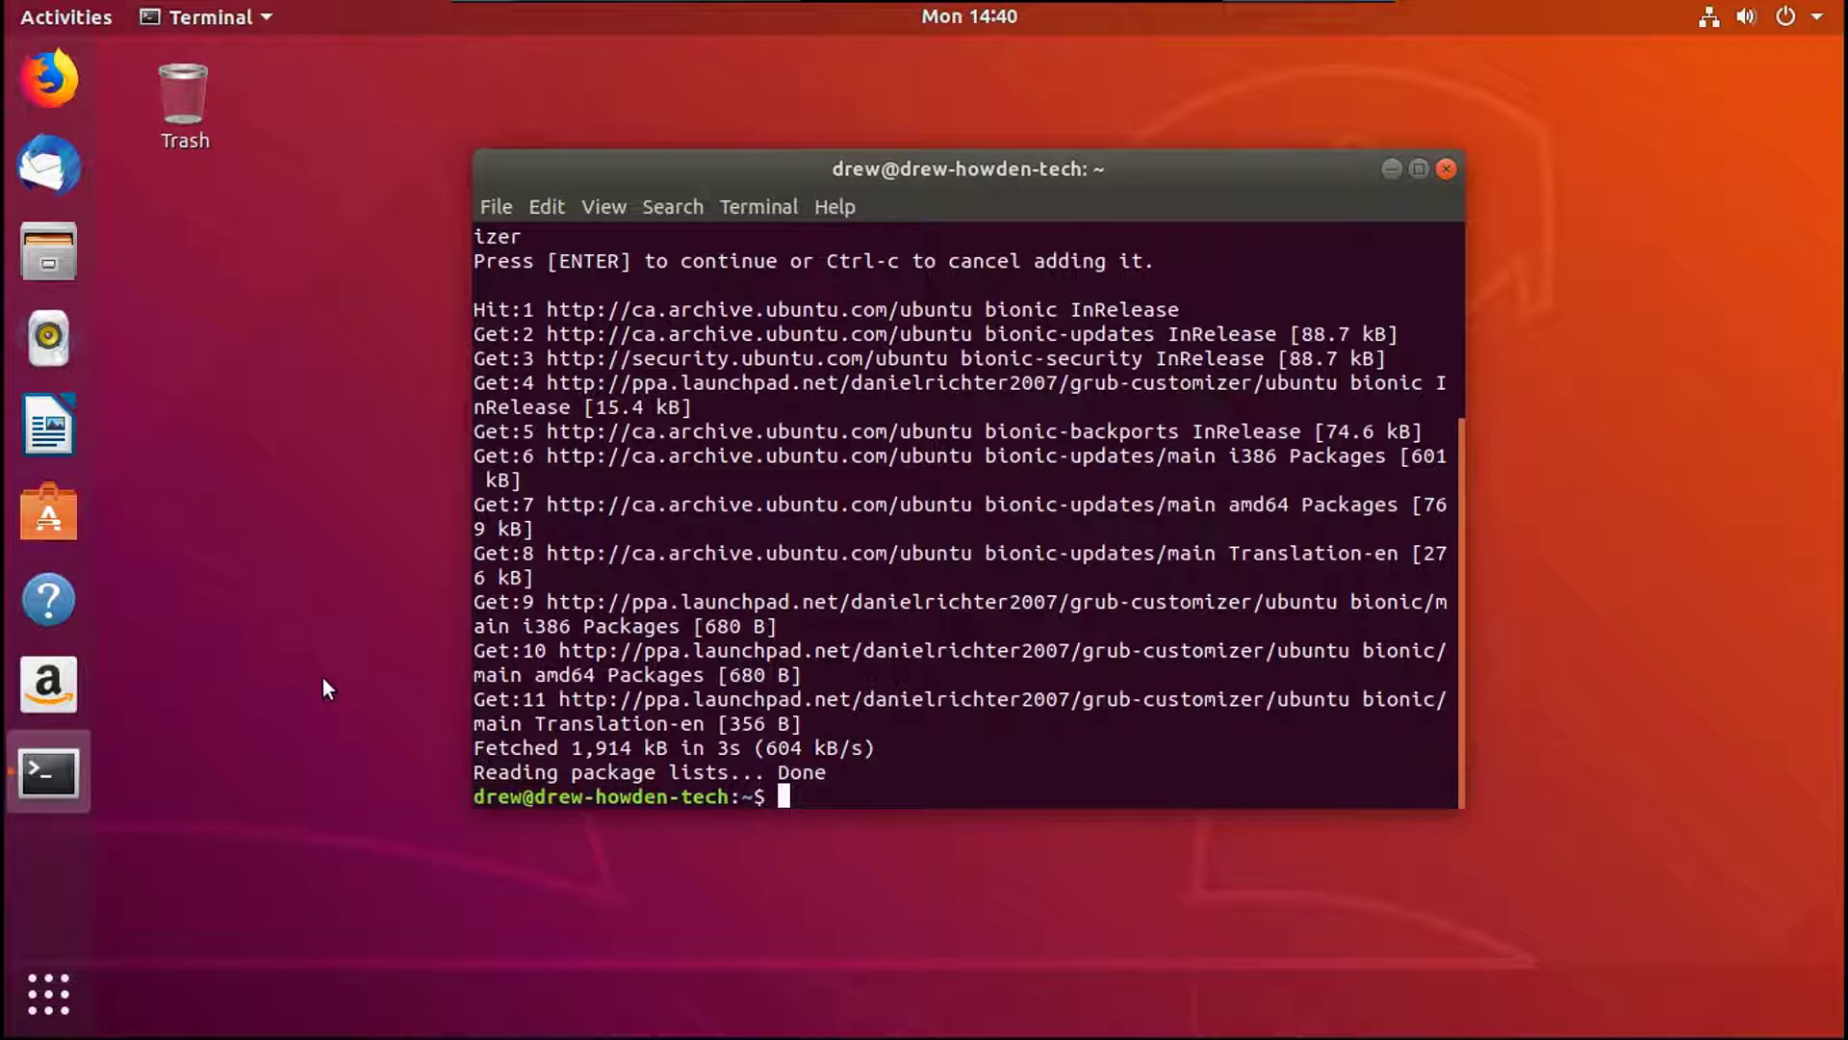
{"action": "type", "text": "sudo "}
{"action": "type", "text": "apt-"}
{"action": "type", "text": "get i"}
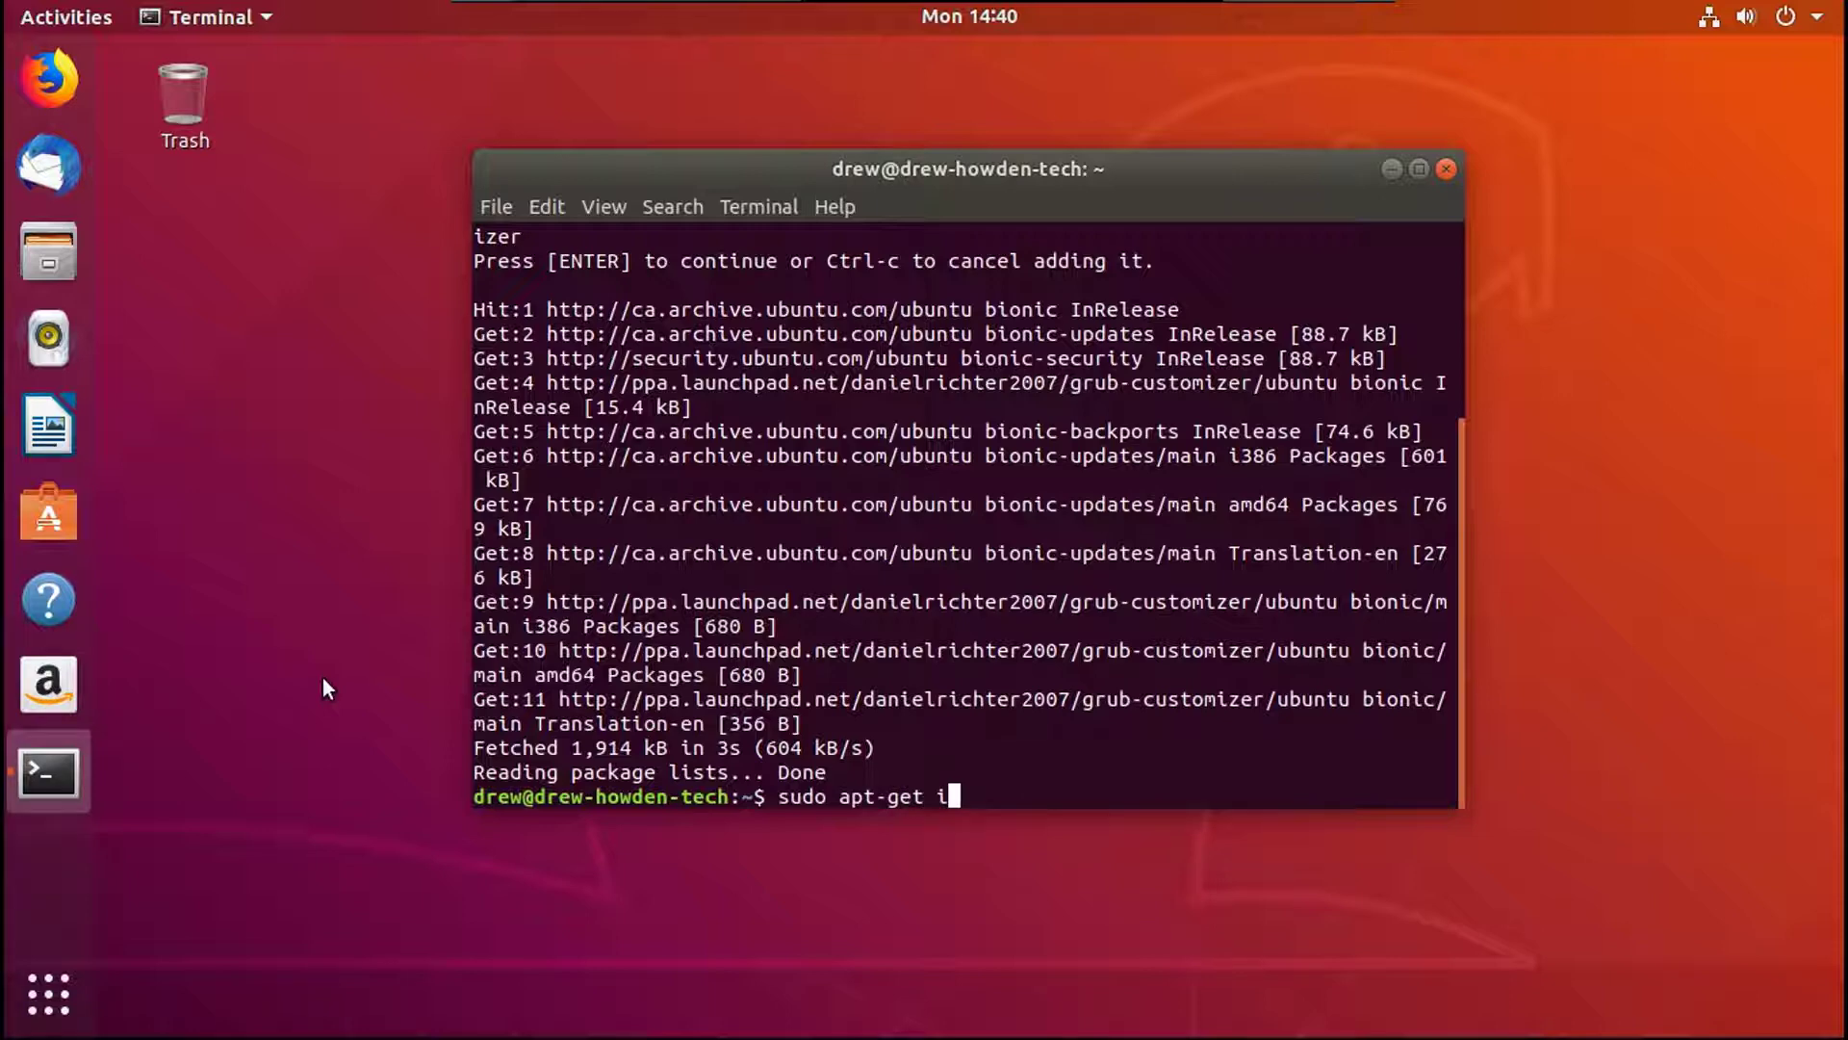
{"action": "type", "text": "nsa"}
Run sudo apt-get install grub-customizer and answer y to install it with dependencies.
{"action": "key", "text": "BackSpace"}
{"action": "type", "text": "tall "}
{"action": "type", "text": "gru"}
{"action": "type", "text": "b-c"}
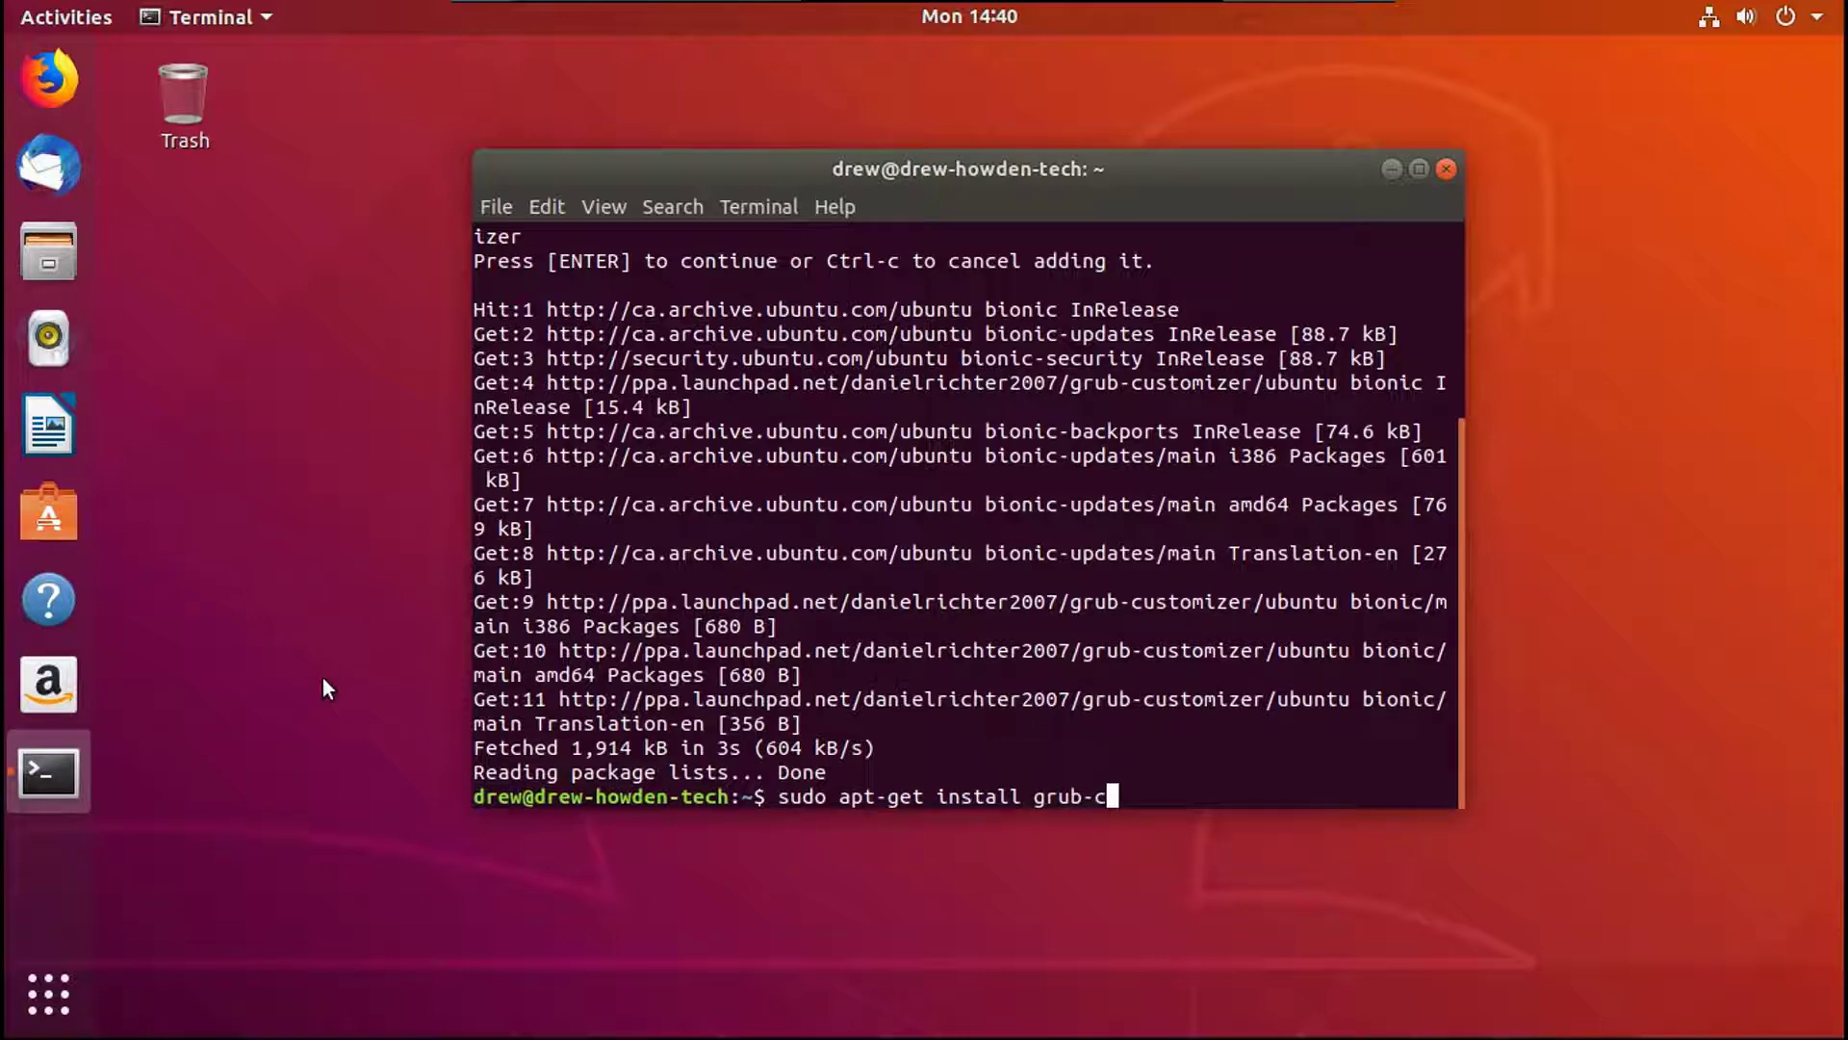
{"action": "type", "text": "ustomiz"}
{"action": "type", "text": "er"}
{"action": "key", "text": "Return"}
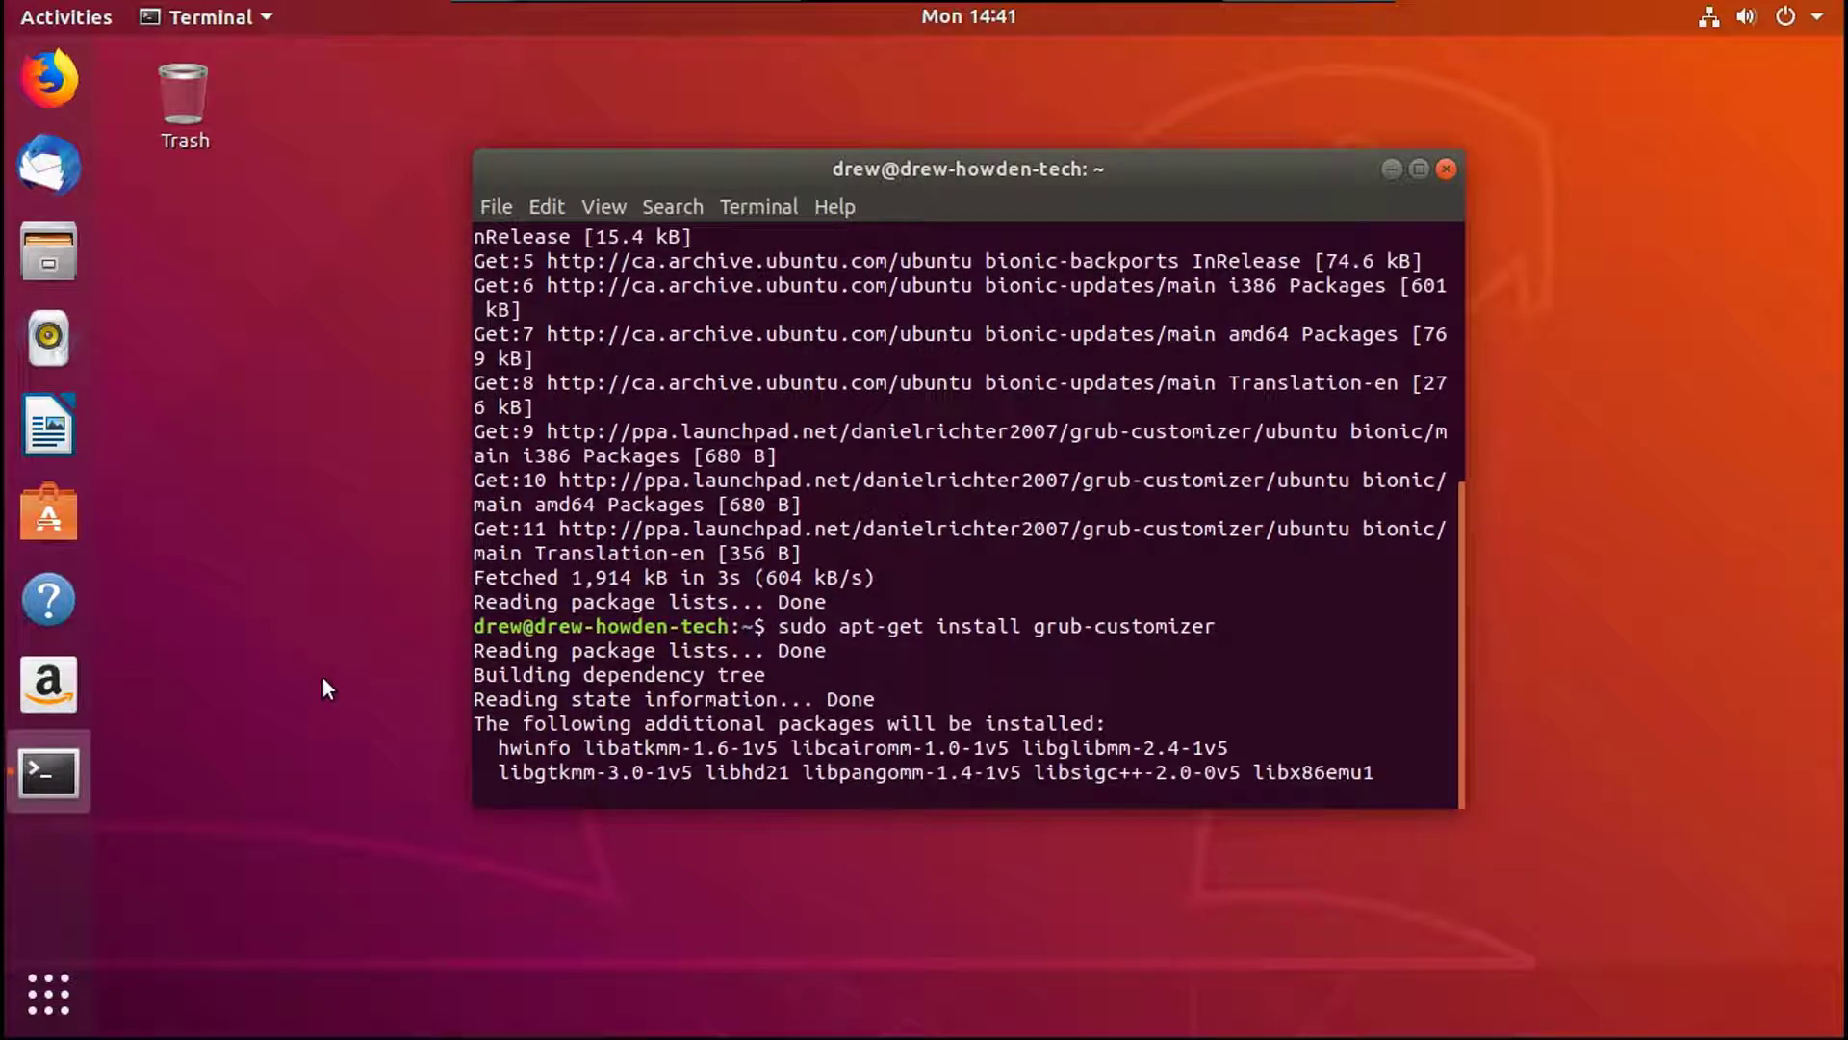
{"action": "type", "text": "y"}
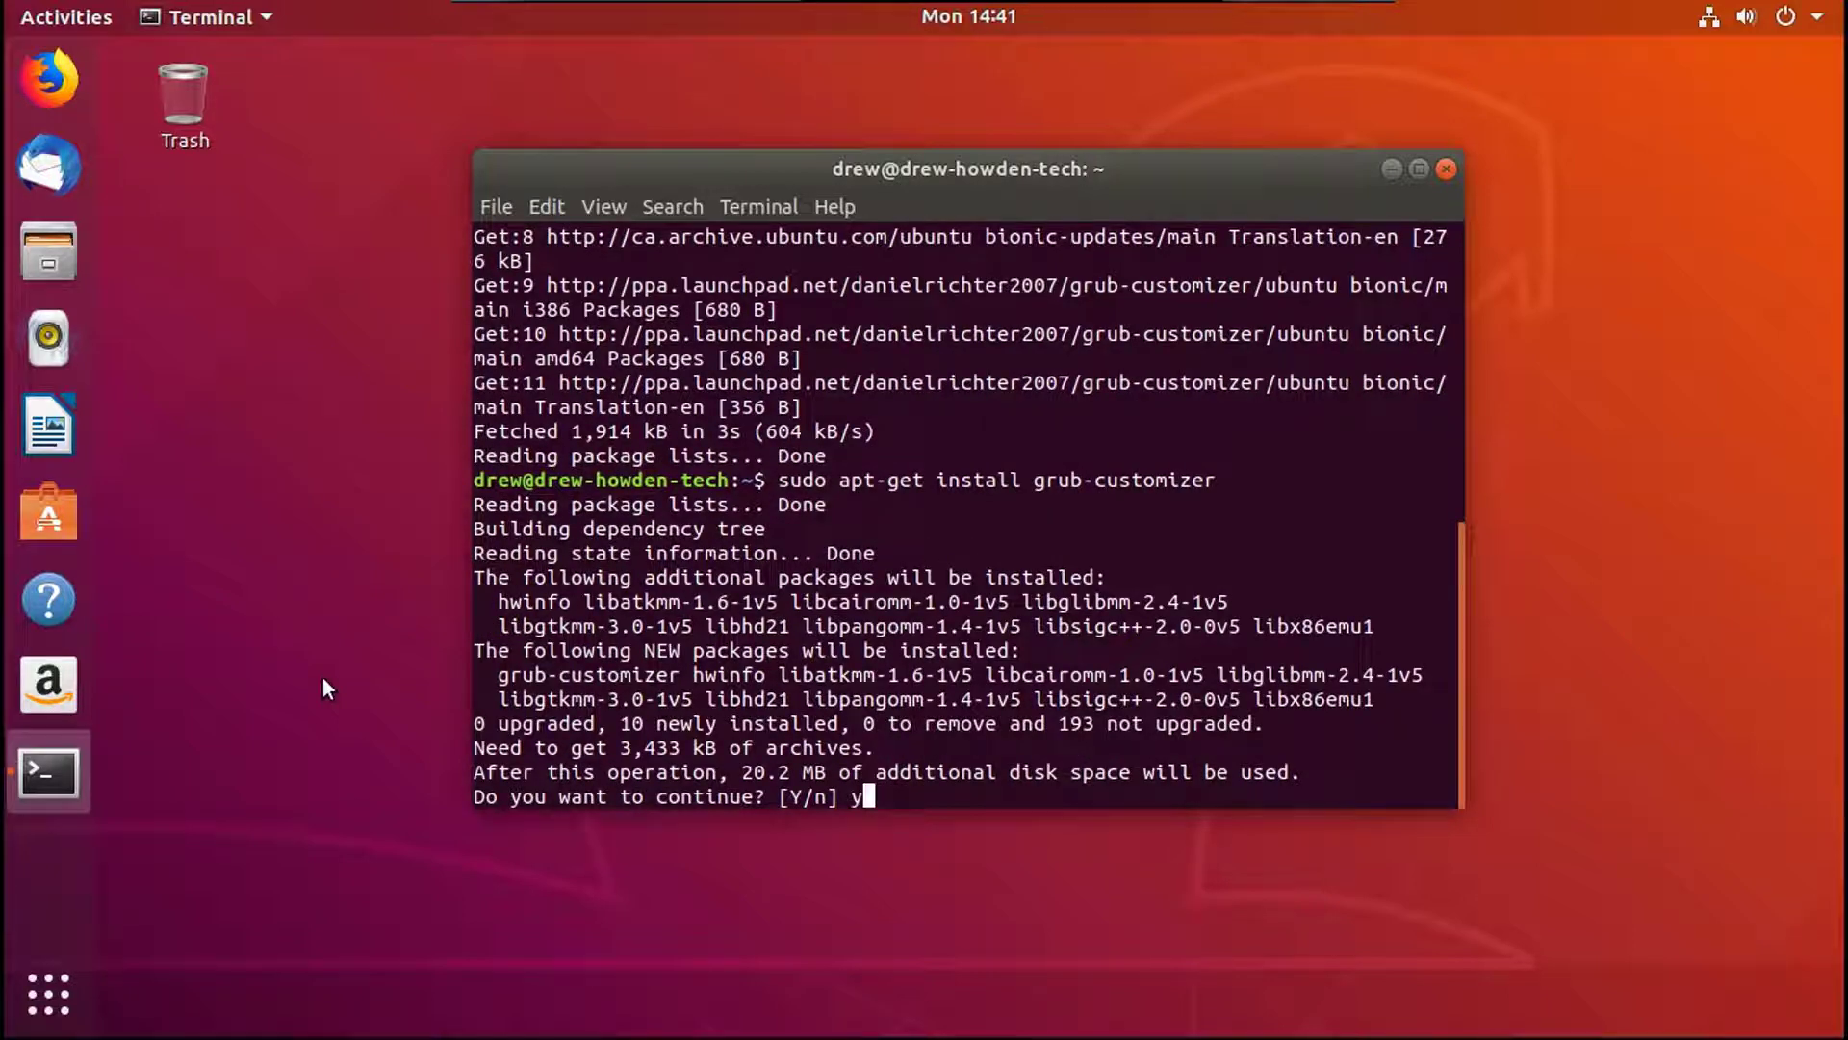
{"action": "key", "text": "Return"}
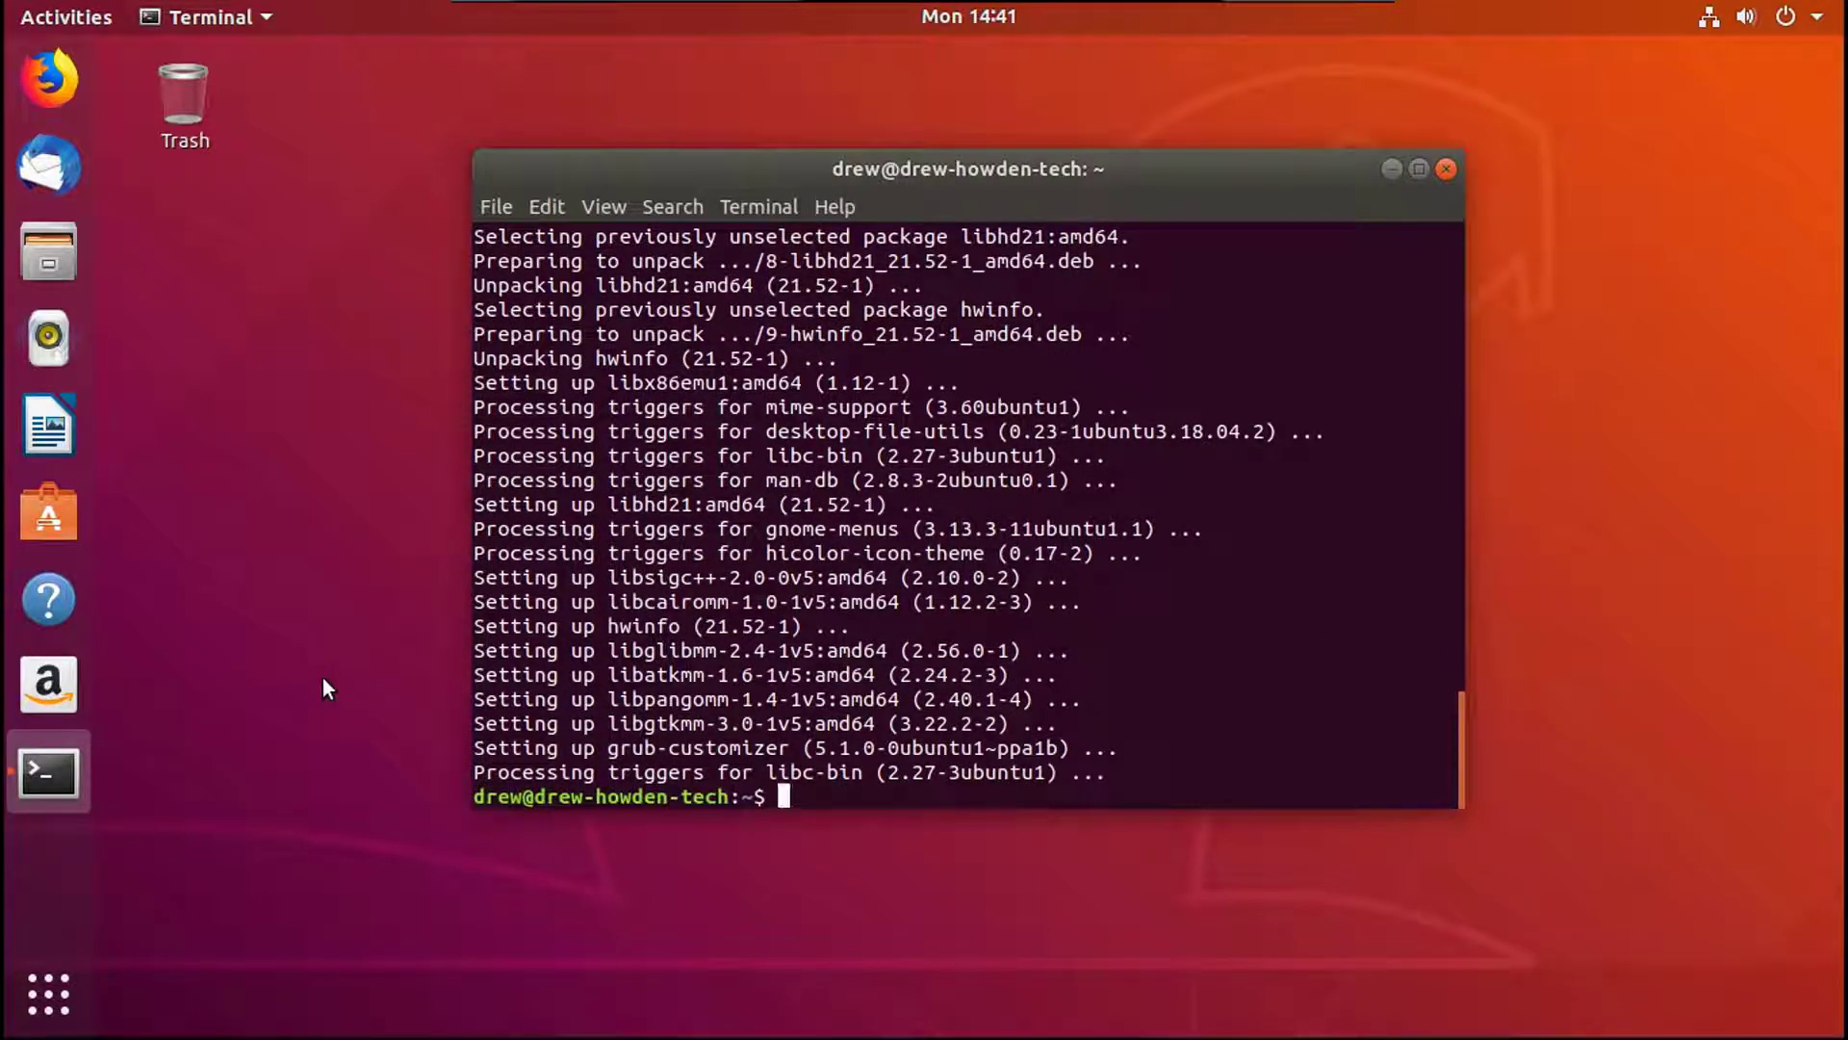
Close the terminal and launch Grub Customizer from the app grid, authenticating with the password.
{"action": "left_click", "coordinate": [1447, 168]}
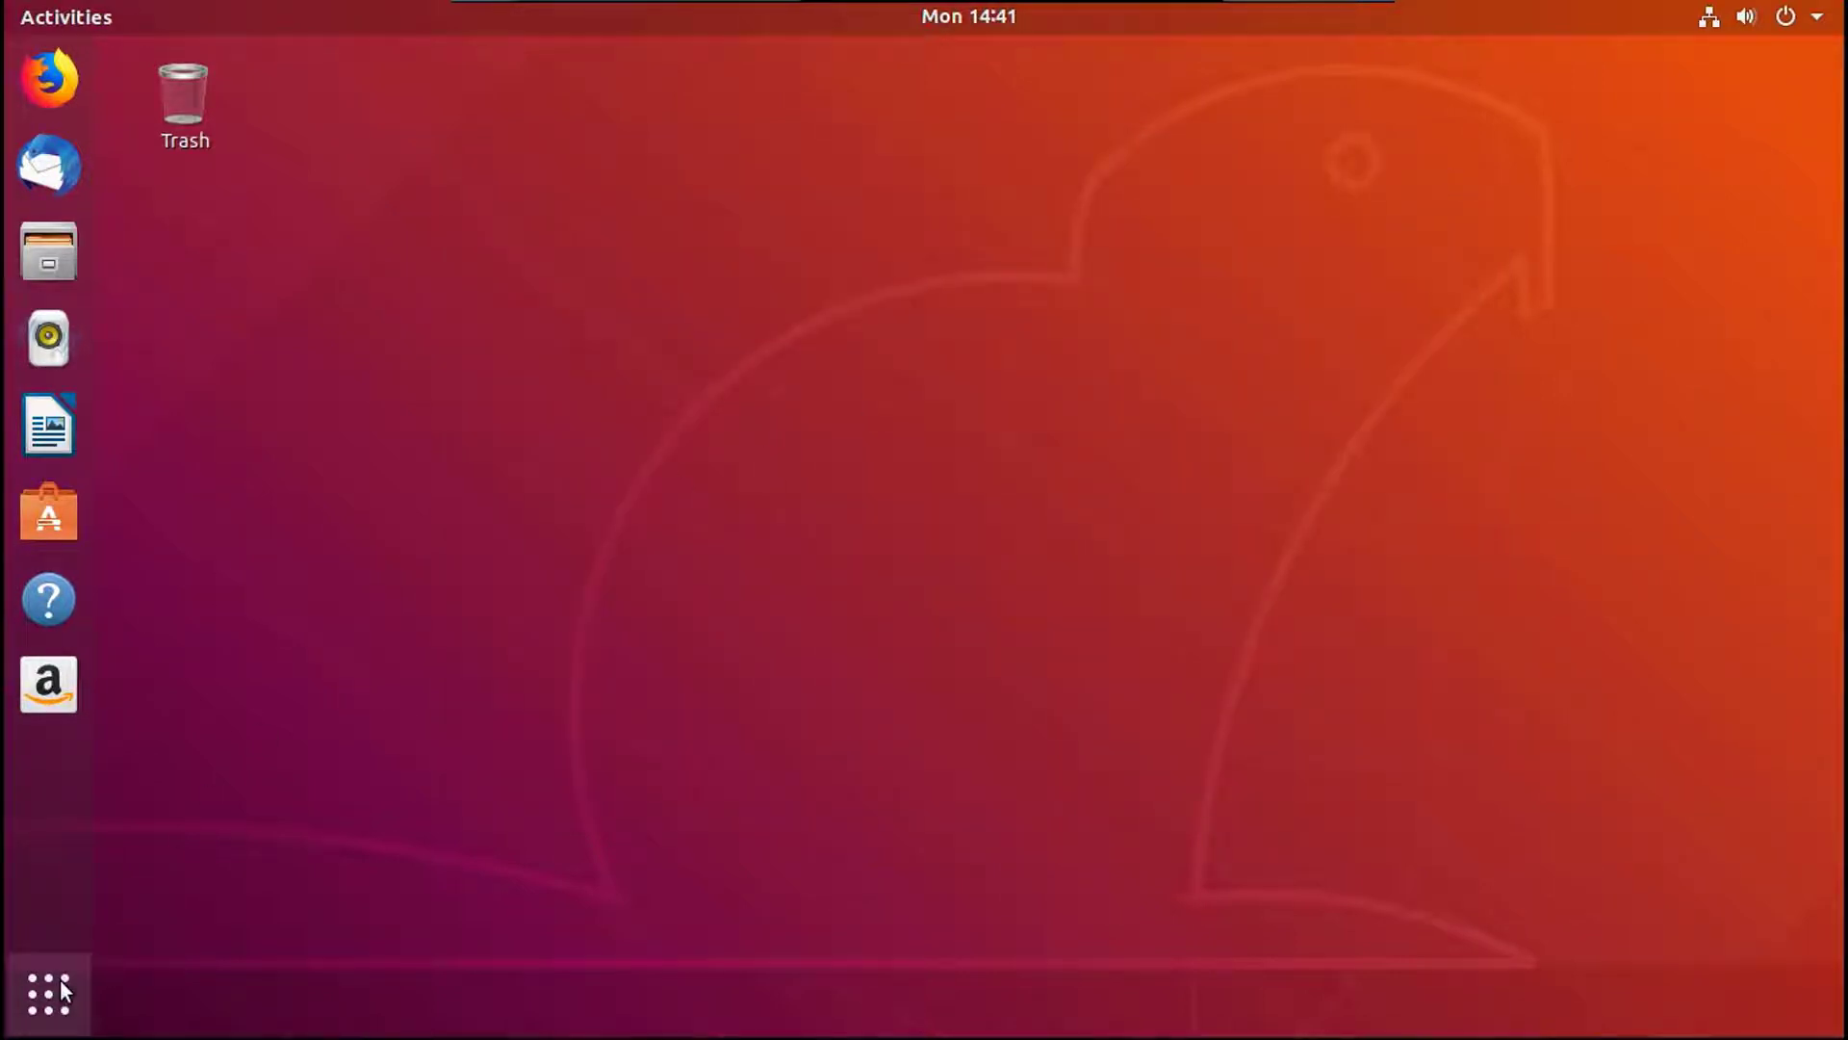
{"action": "key", "text": "super+a"}
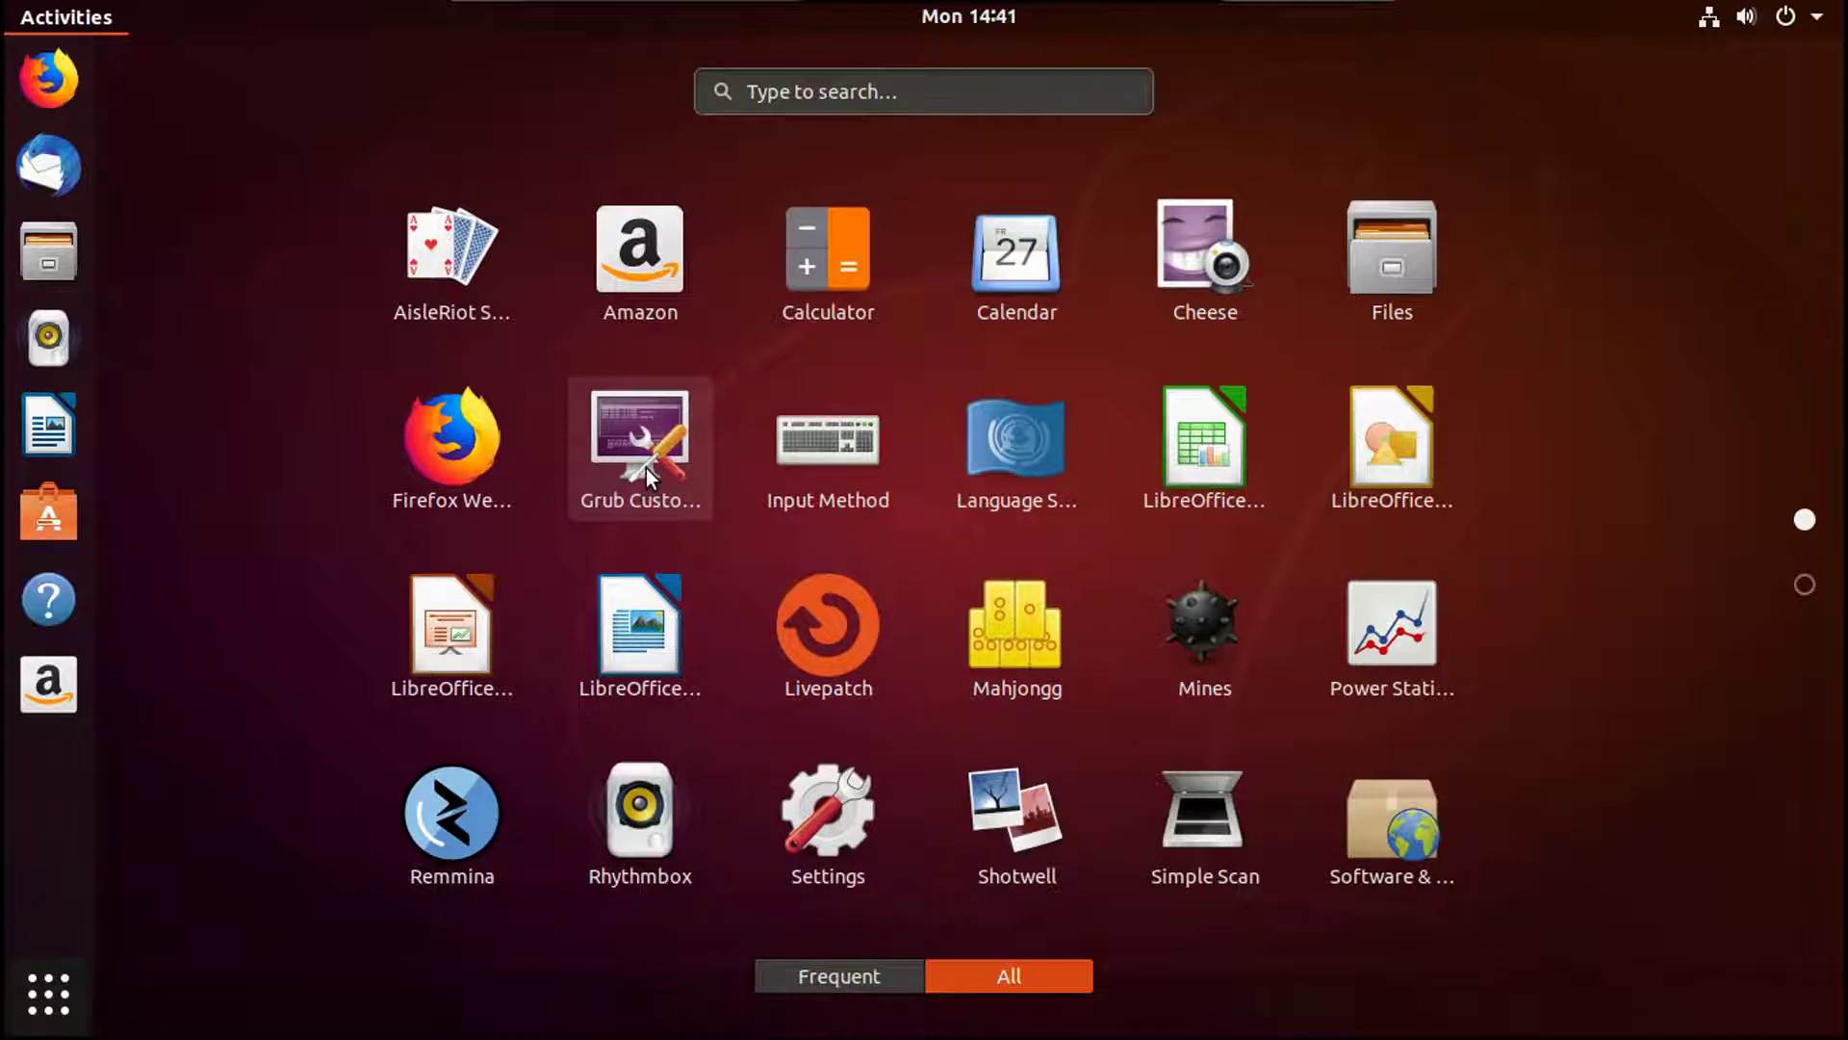
{"action": "left_click", "coordinate": [646, 469]}
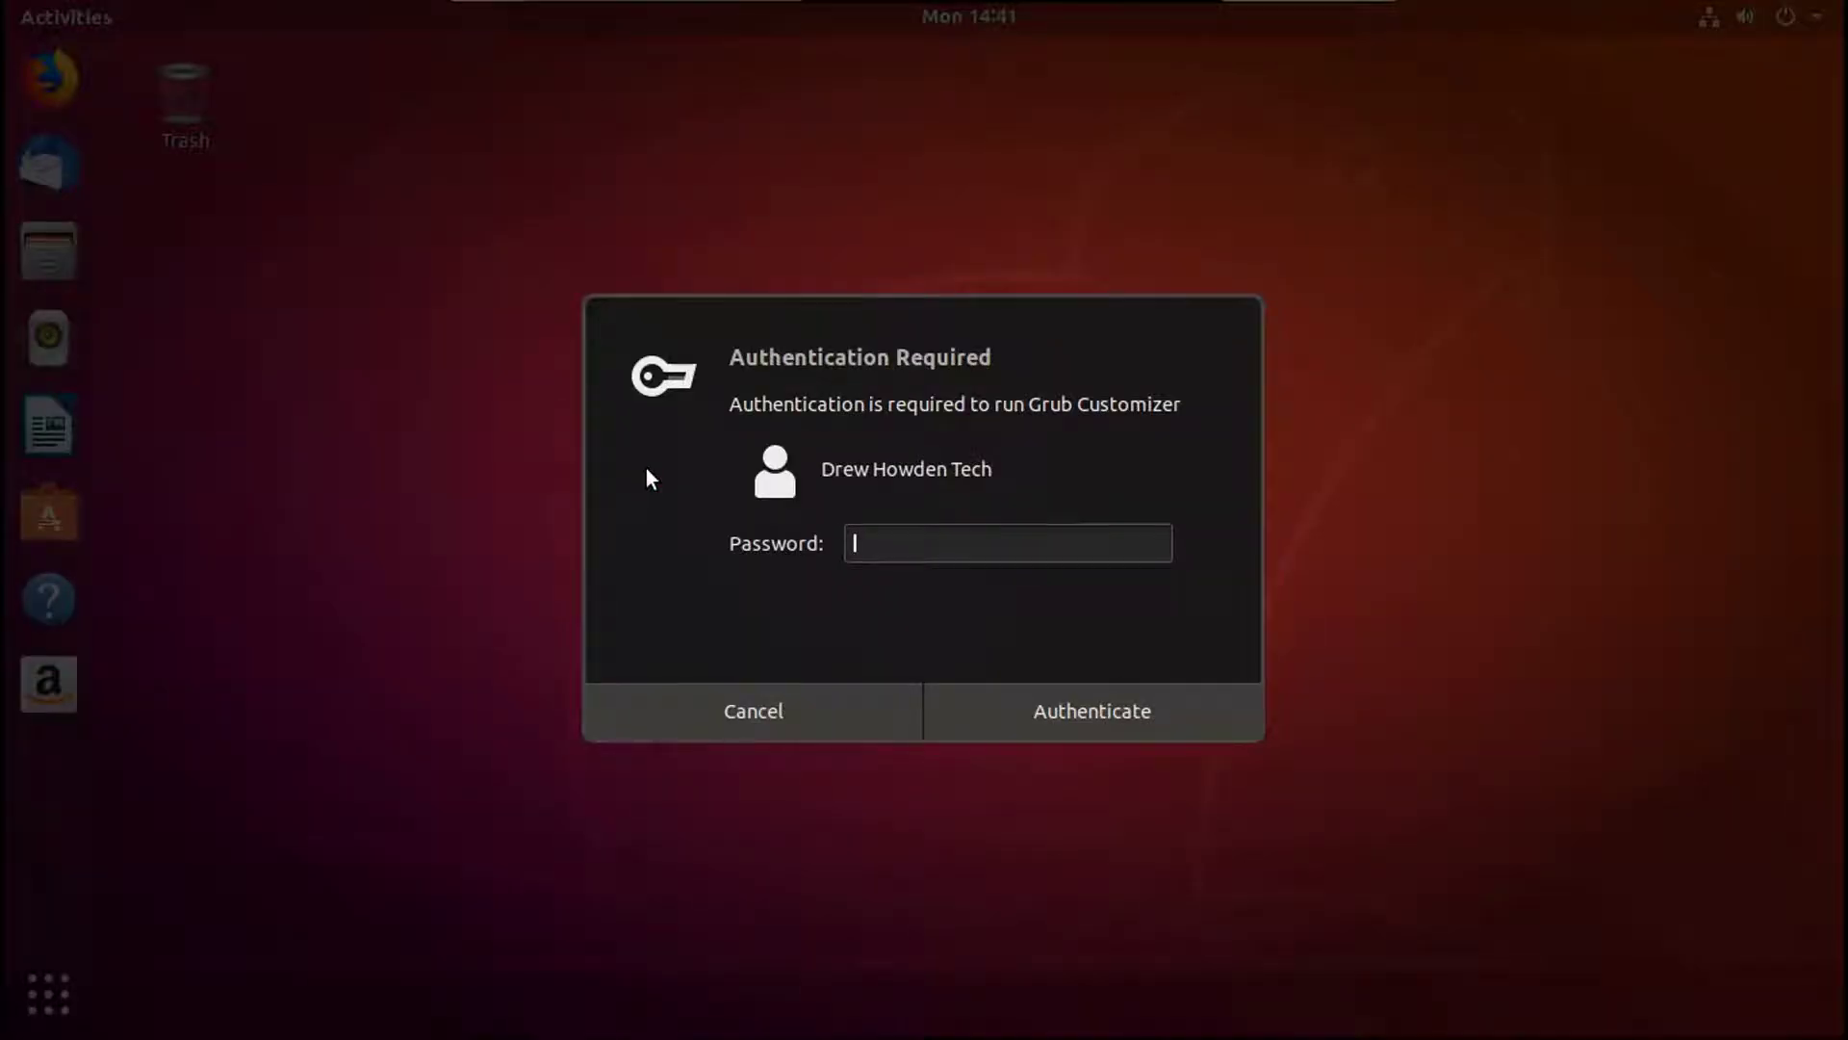
{"action": "type", "text": "••••••"}
{"action": "type", "text": "••••••"}
{"action": "key", "text": "Return"}
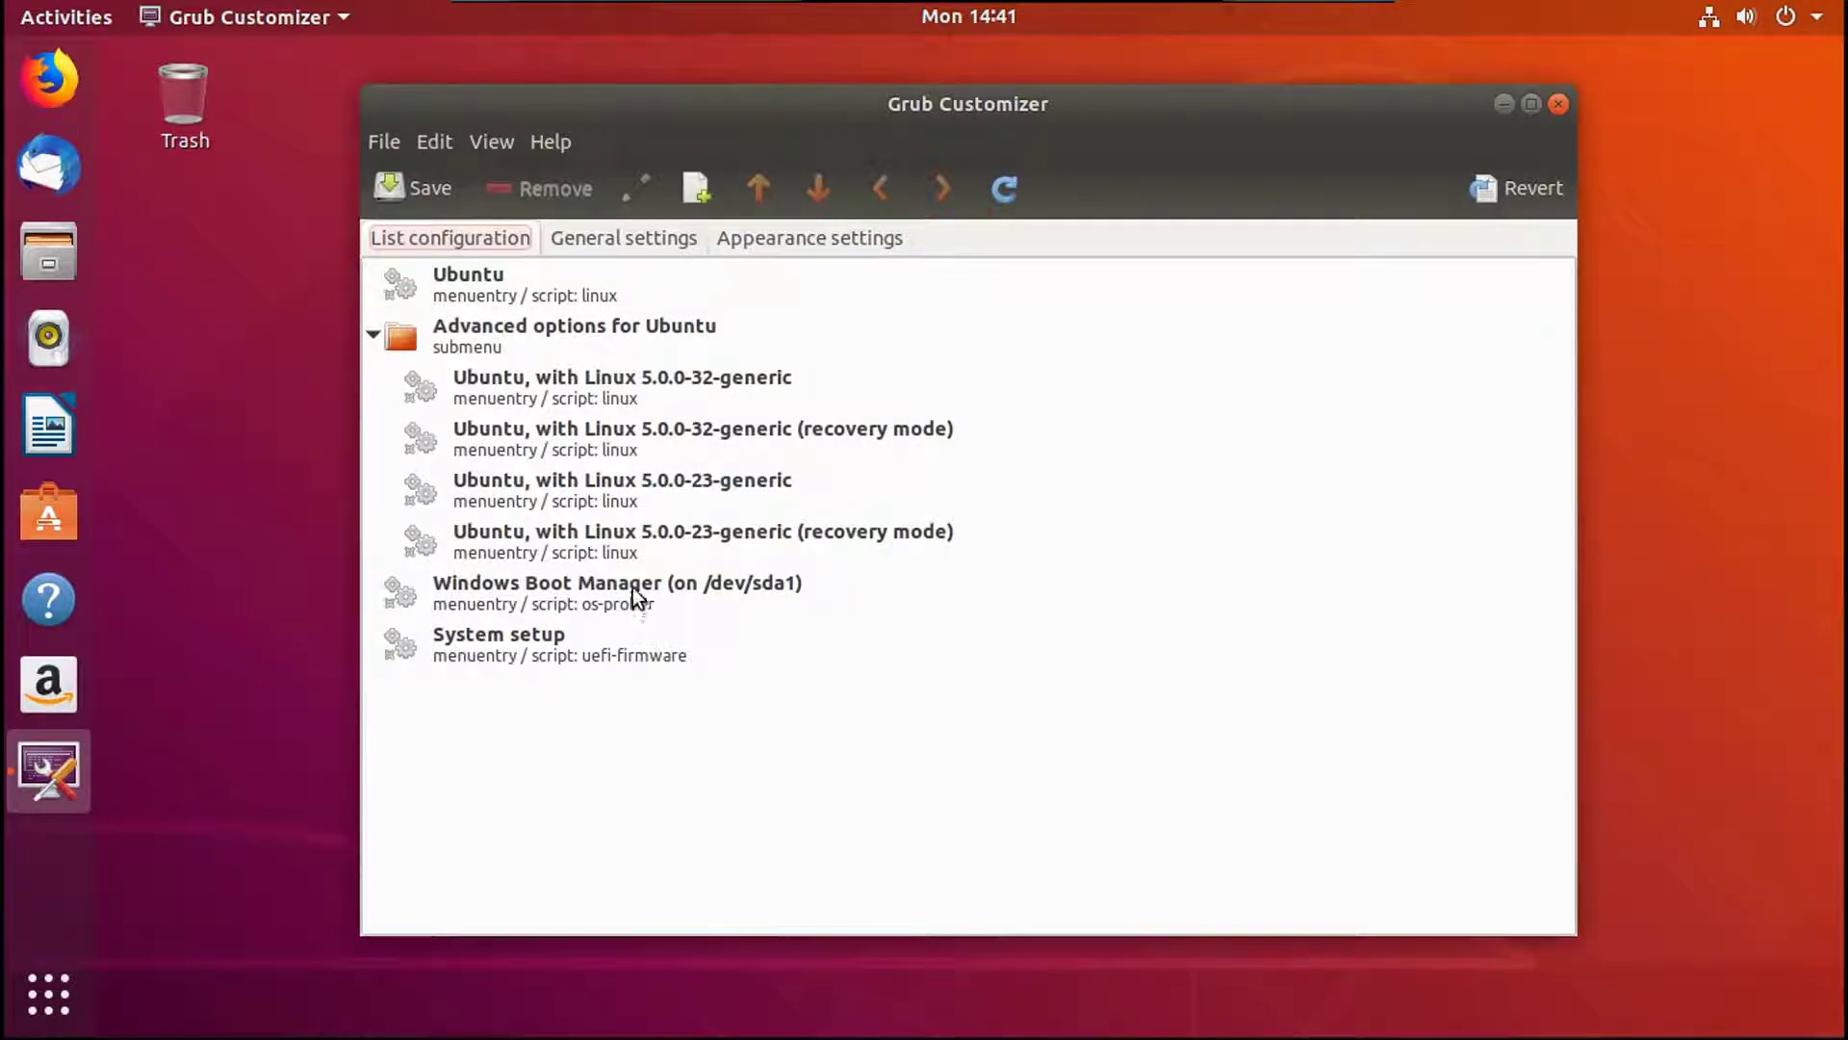
Remove the Windows Boot Manager (/dev/sda1) entry, save the GRUB configuration and close Grub Customizer.
{"action": "left_click", "coordinate": [632, 592]}
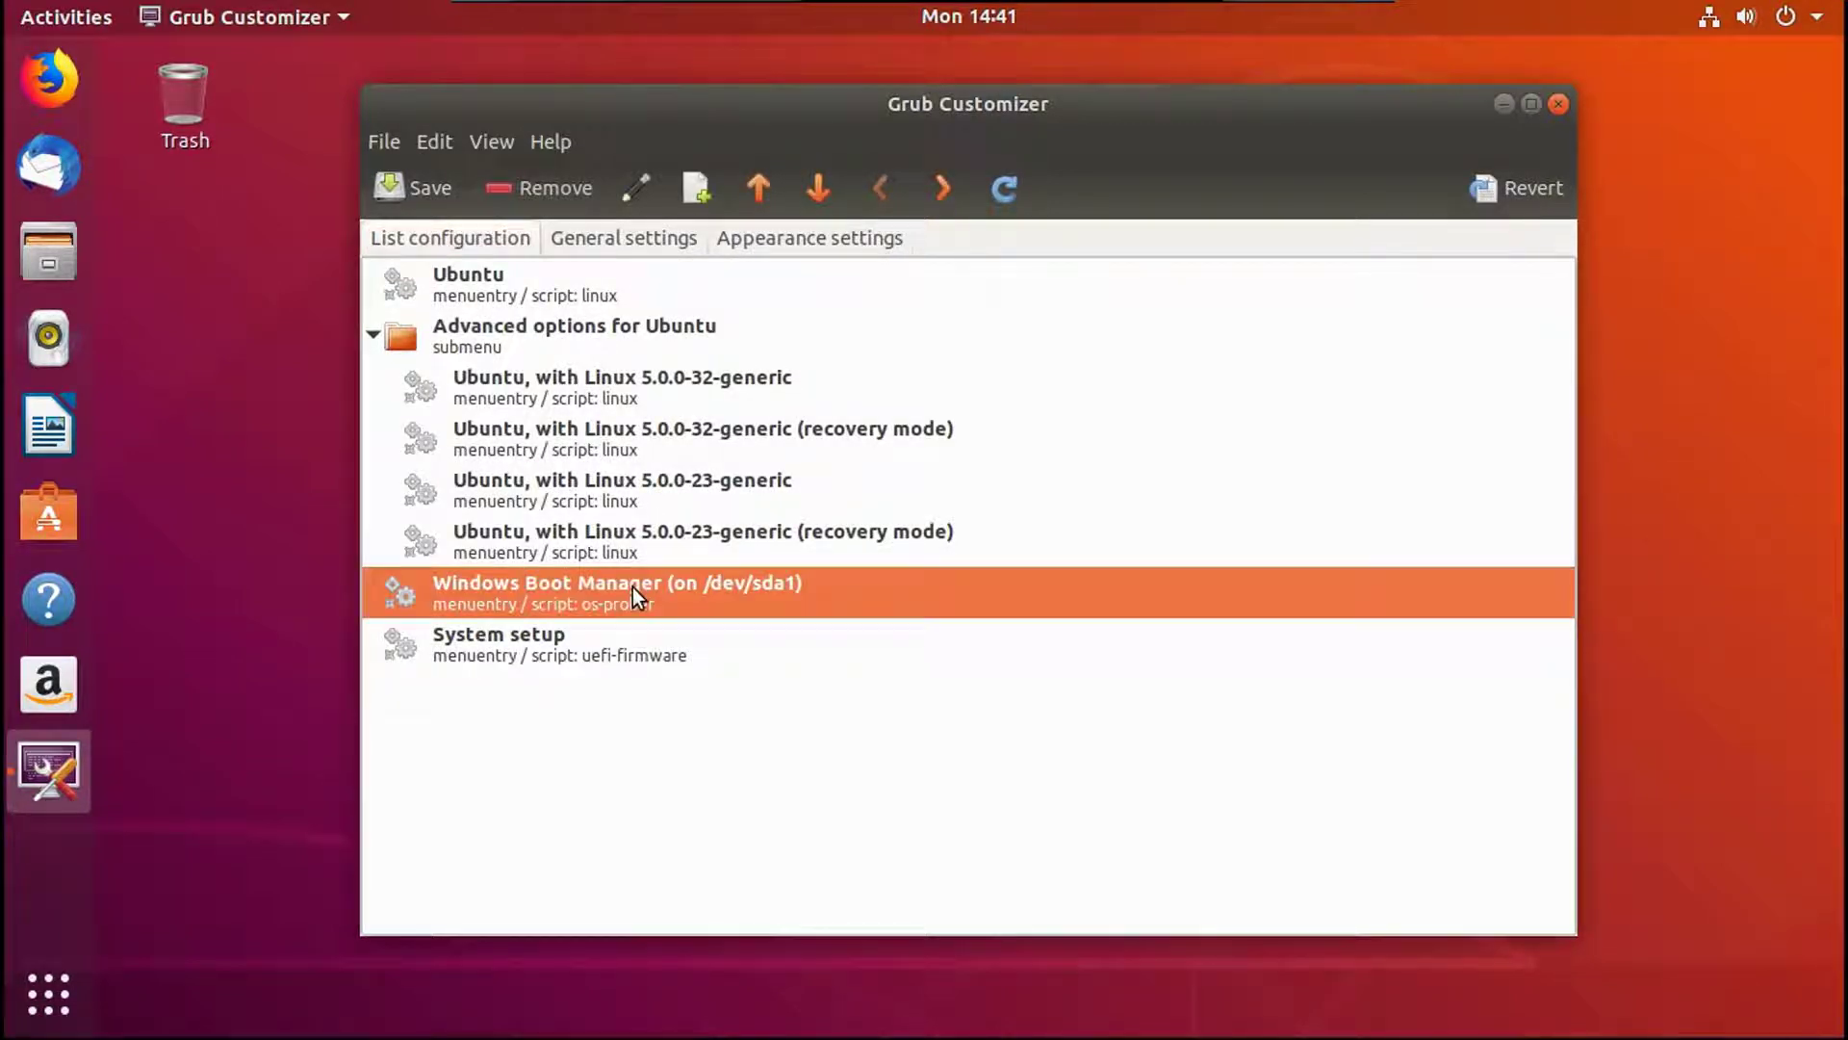
{"action": "left_click", "coordinate": [532, 197]}
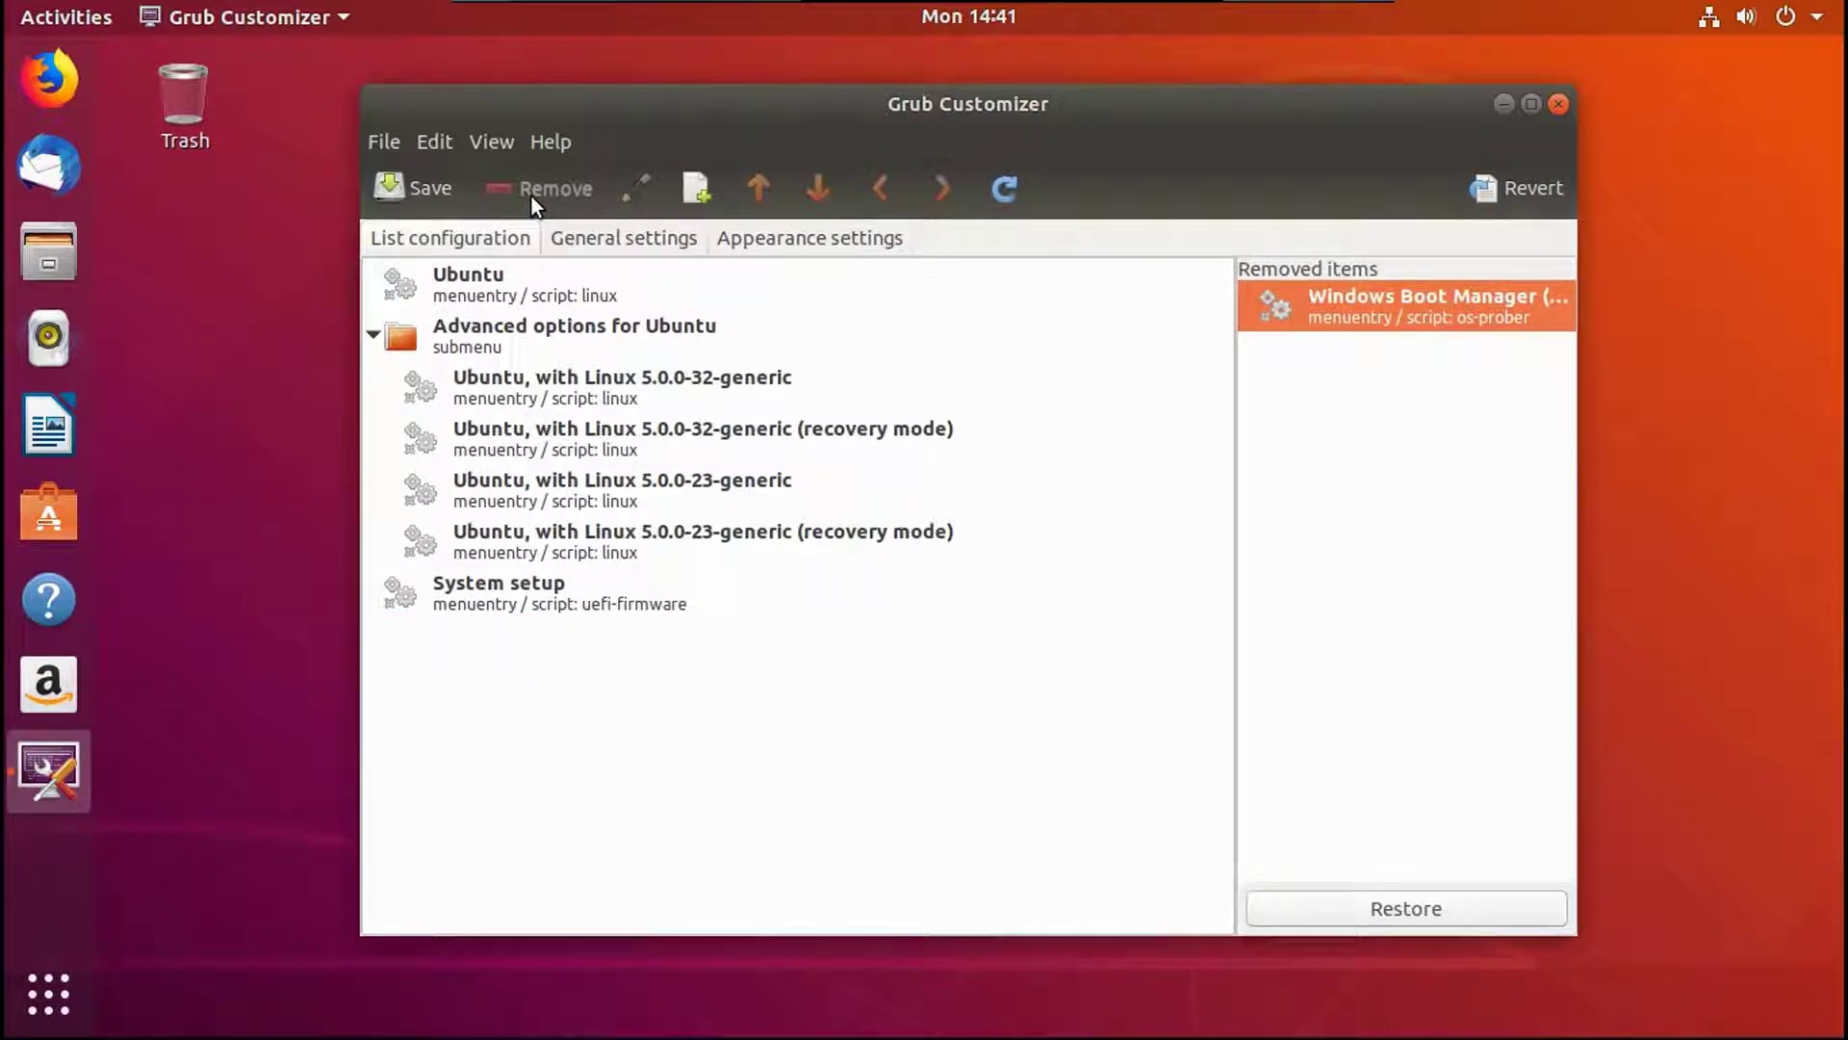
{"action": "left_click", "coordinate": [401, 194]}
{"action": "left_click", "coordinate": [1559, 104]}
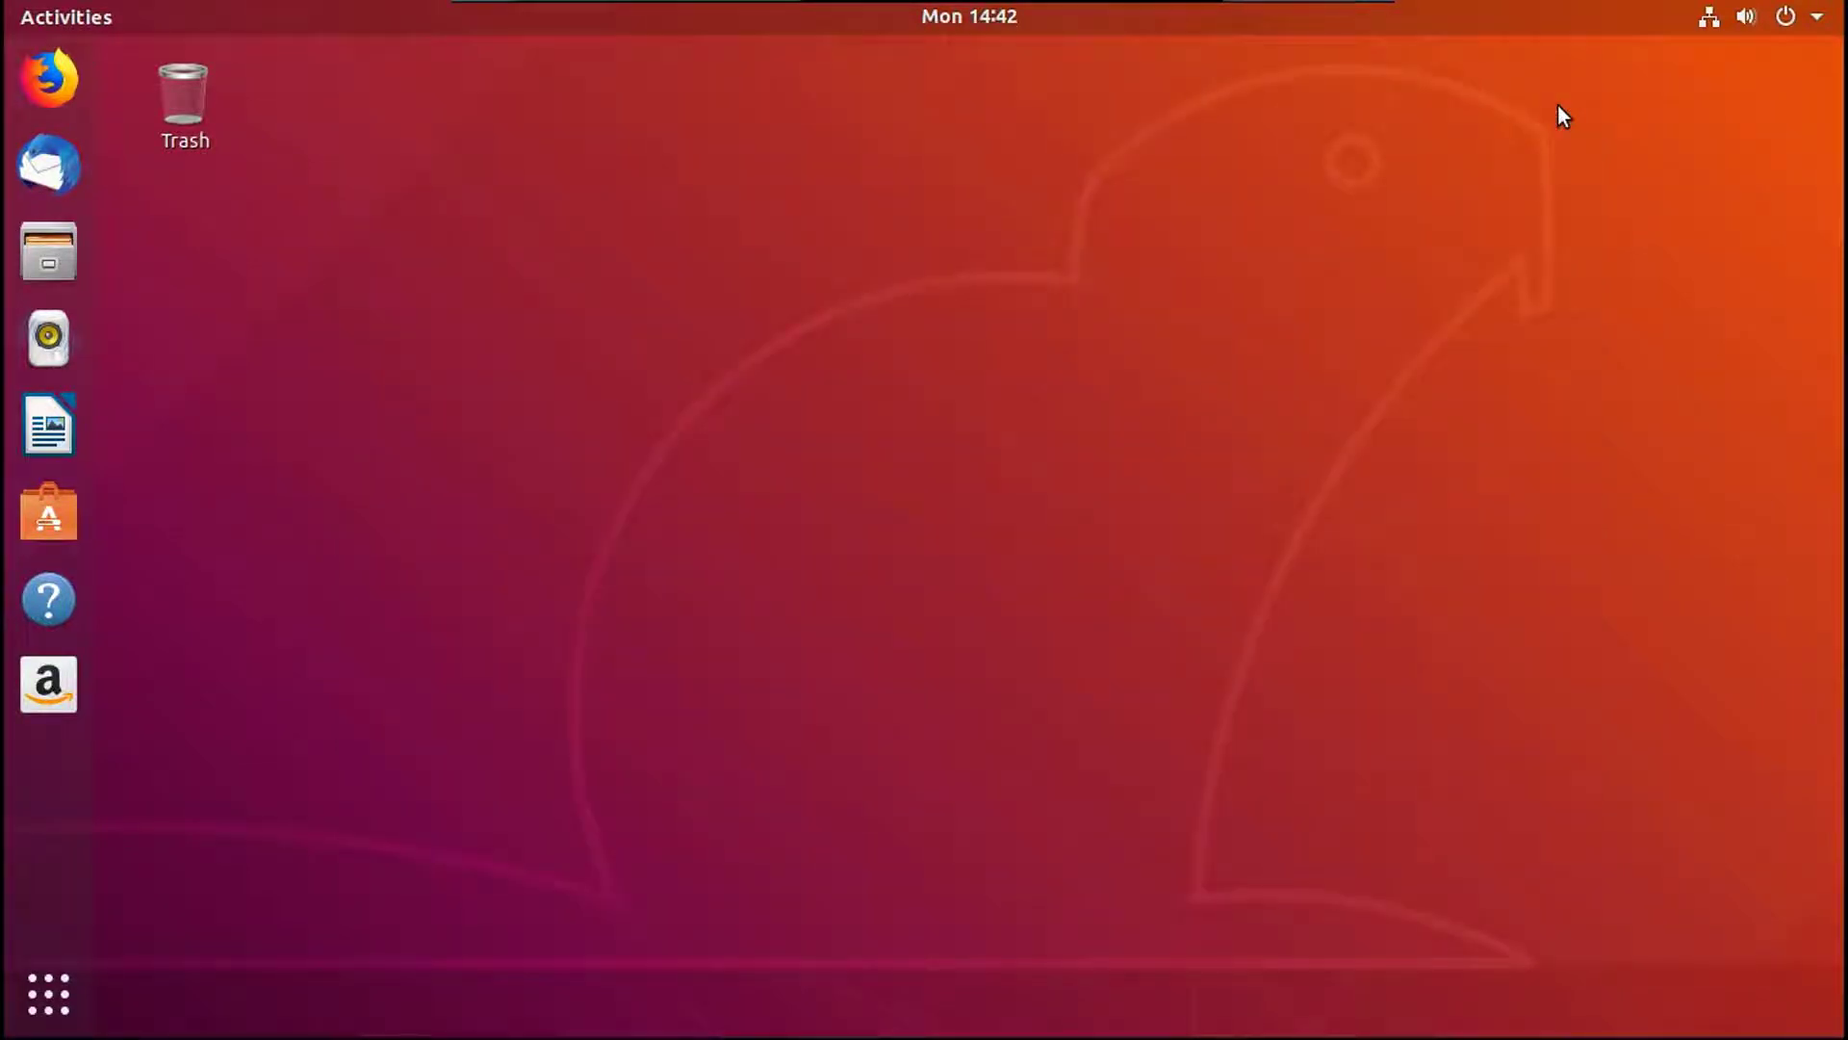